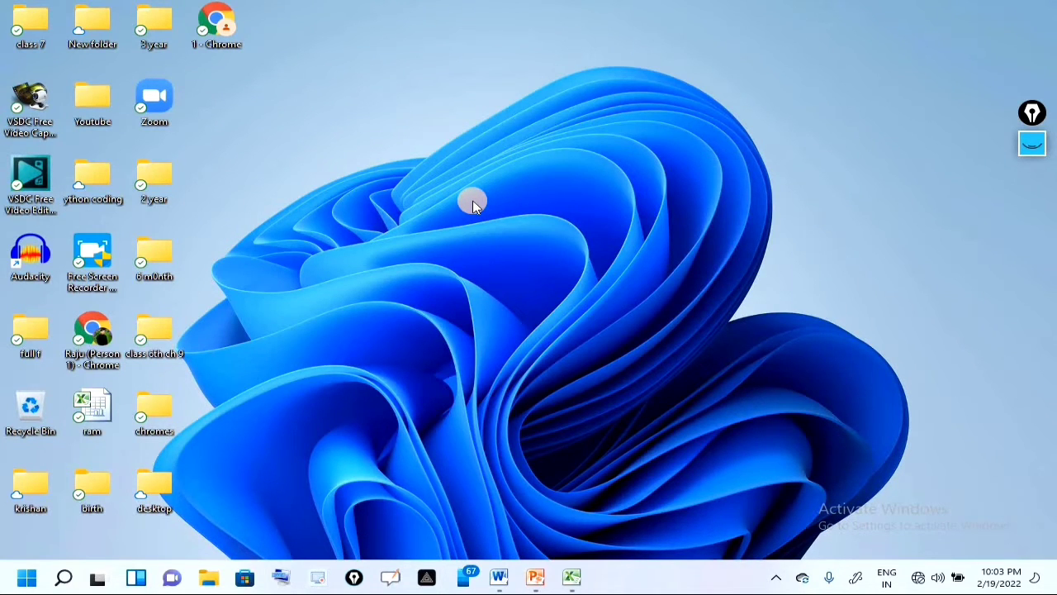
Open the Start menu, browse the full list of installed apps, and close it
key(super)
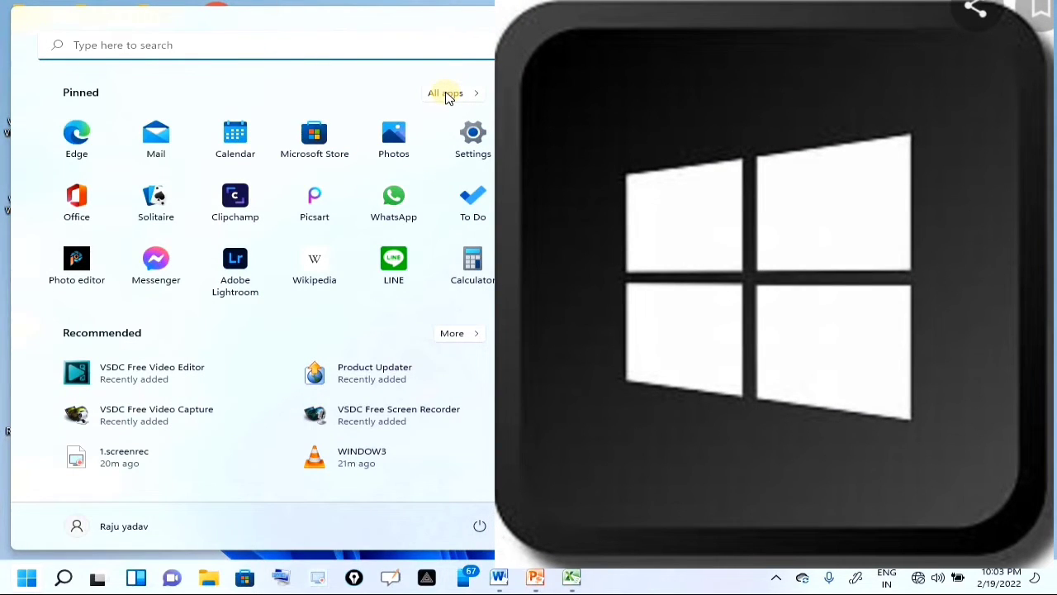
click(448, 94)
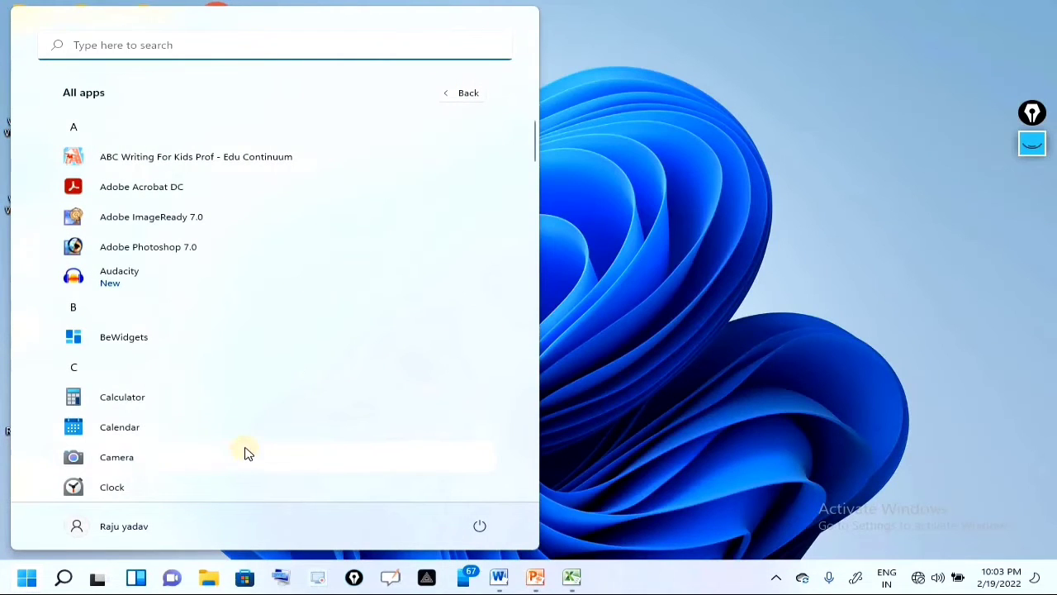
scroll(245, 448, down, 6)
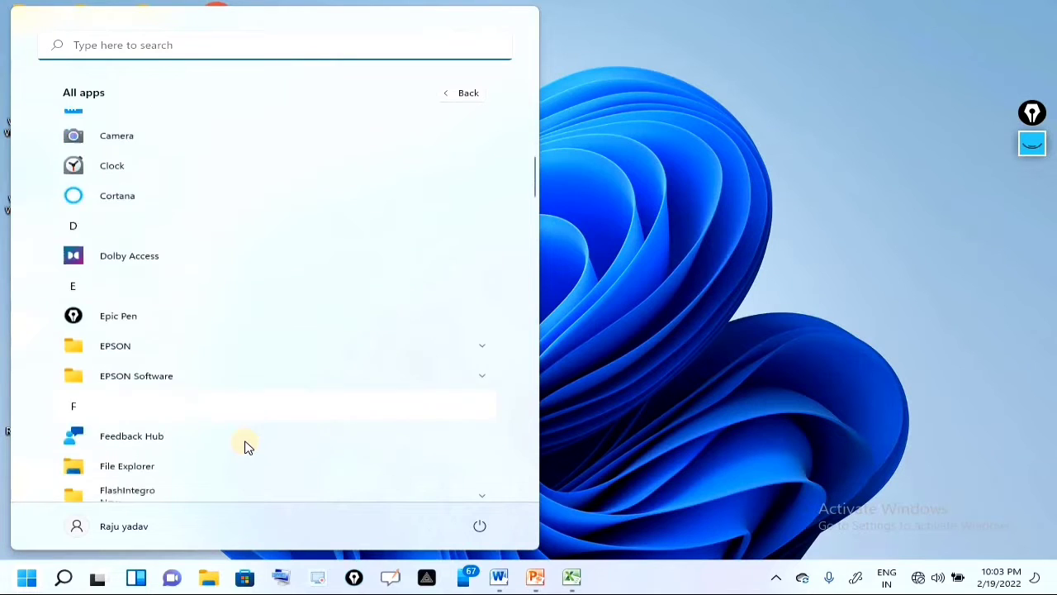
scroll(245, 448, up, 6)
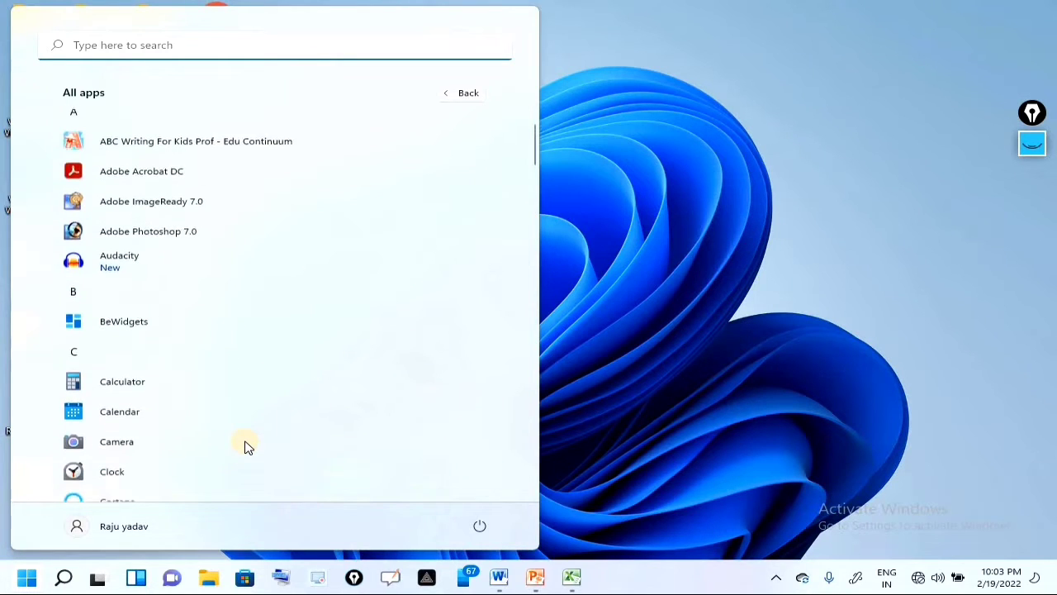
click(473, 97)
click(598, 108)
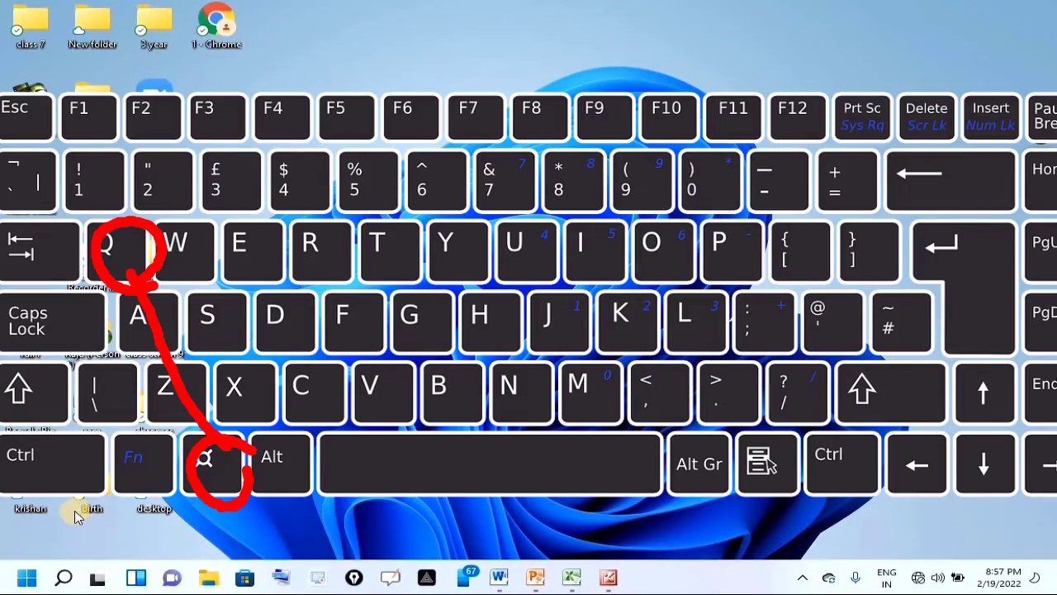
Search Windows for WORD and open Microsoft Word 2010
key(super+q)
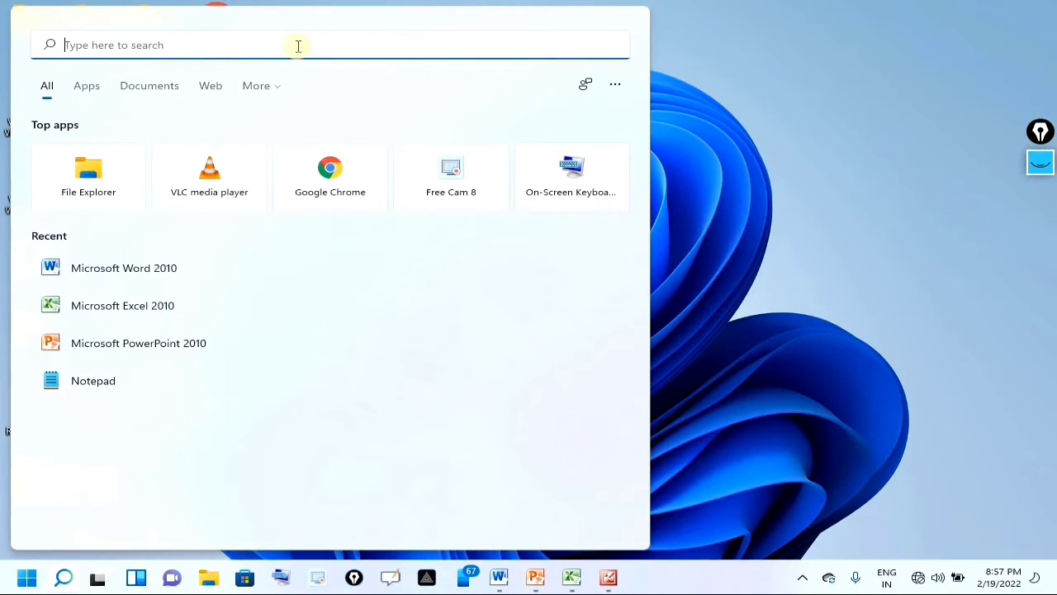
text(WORD)
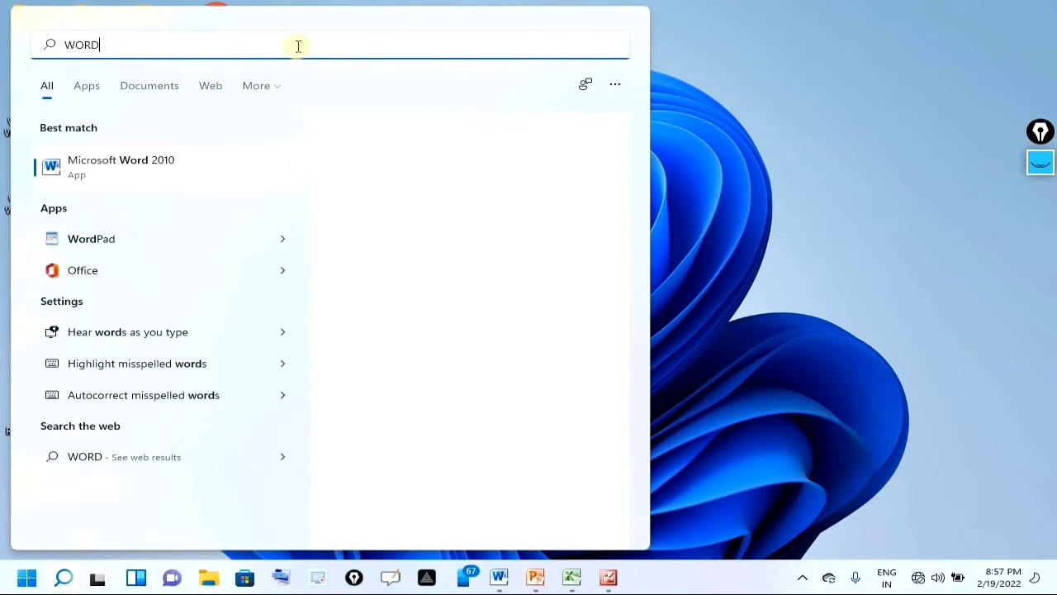
click(82, 173)
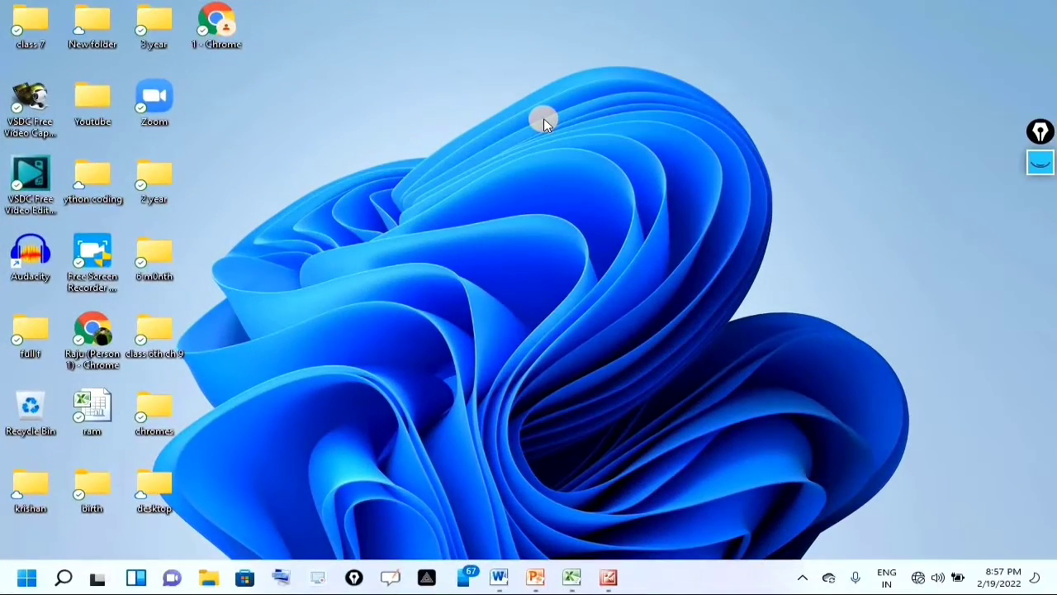
Open the widgets board and bring up the options for adding widgets
key(super+w)
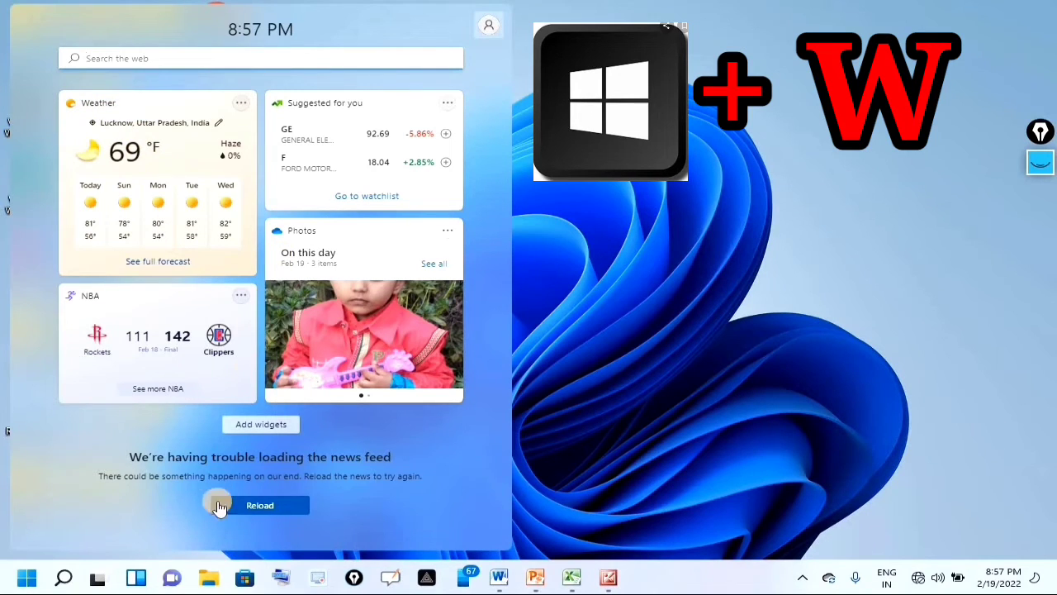
click(261, 426)
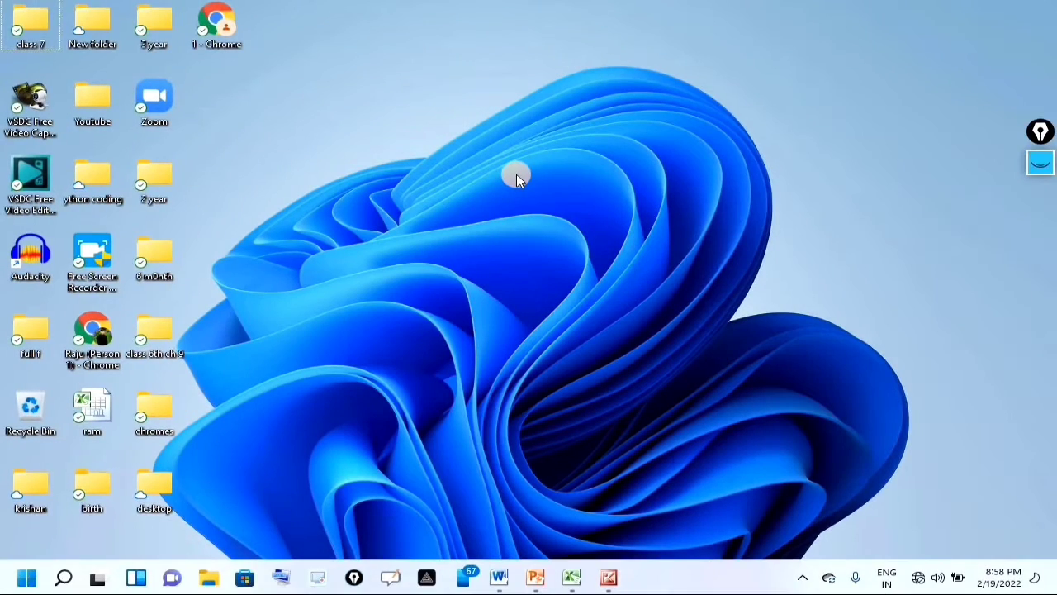
Open File Explorer in a maximized window and view Local Disk (D:), then This PC
key(super+e)
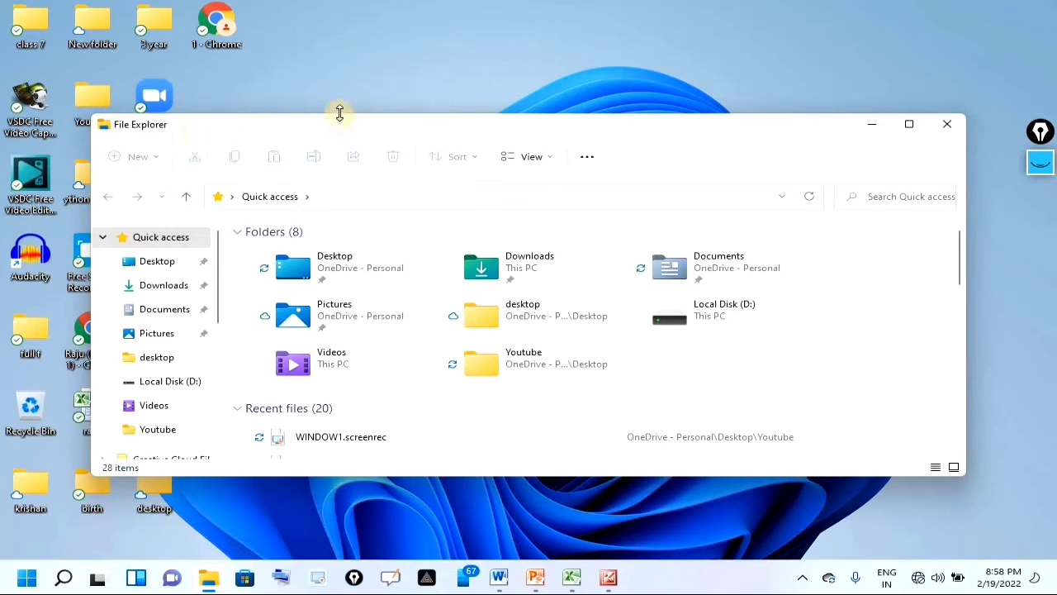
click(912, 124)
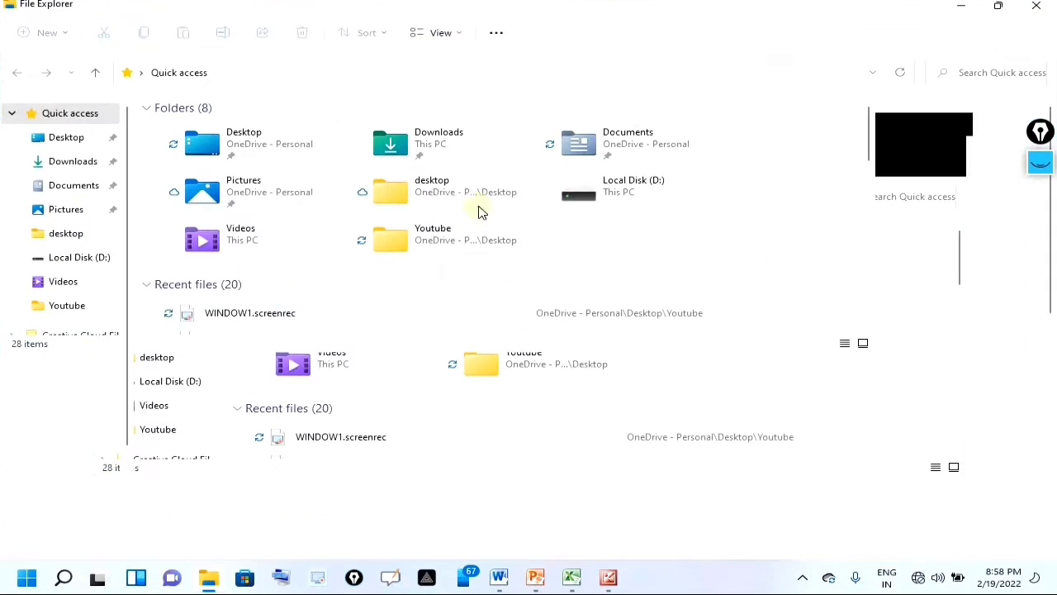
click(62, 264)
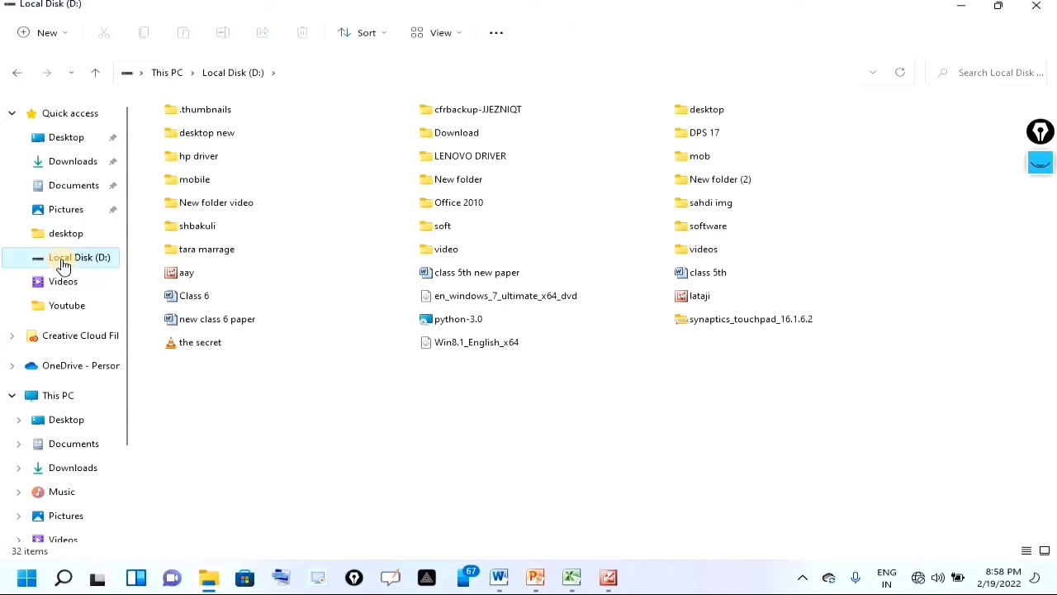
click(62, 396)
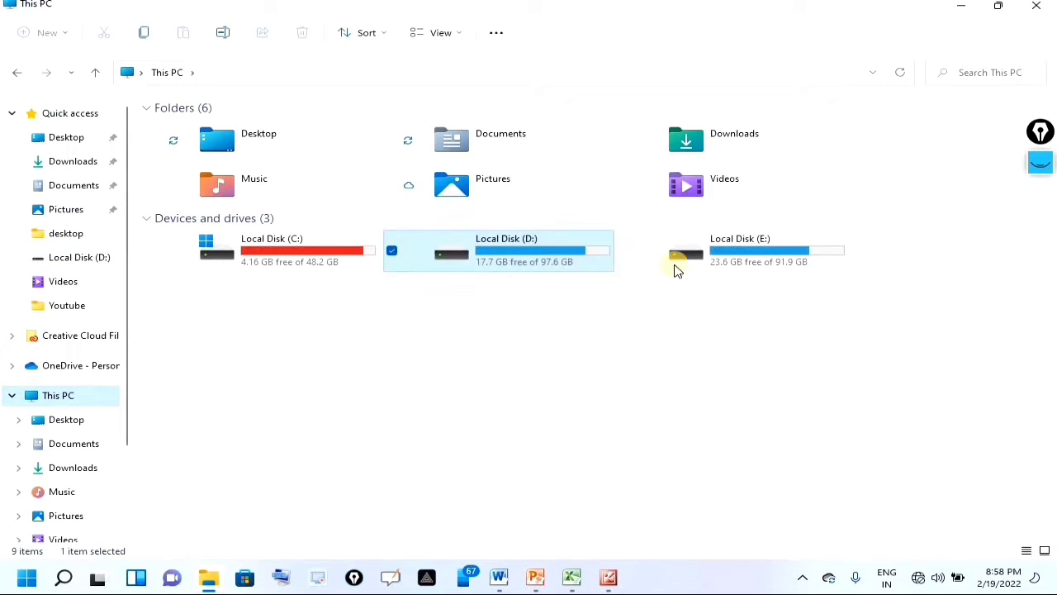
Select the local drives and the Pictures, Videos and Downloads folders in This PC one by one, then close File Explorer
click(724, 267)
click(548, 256)
click(330, 265)
click(456, 188)
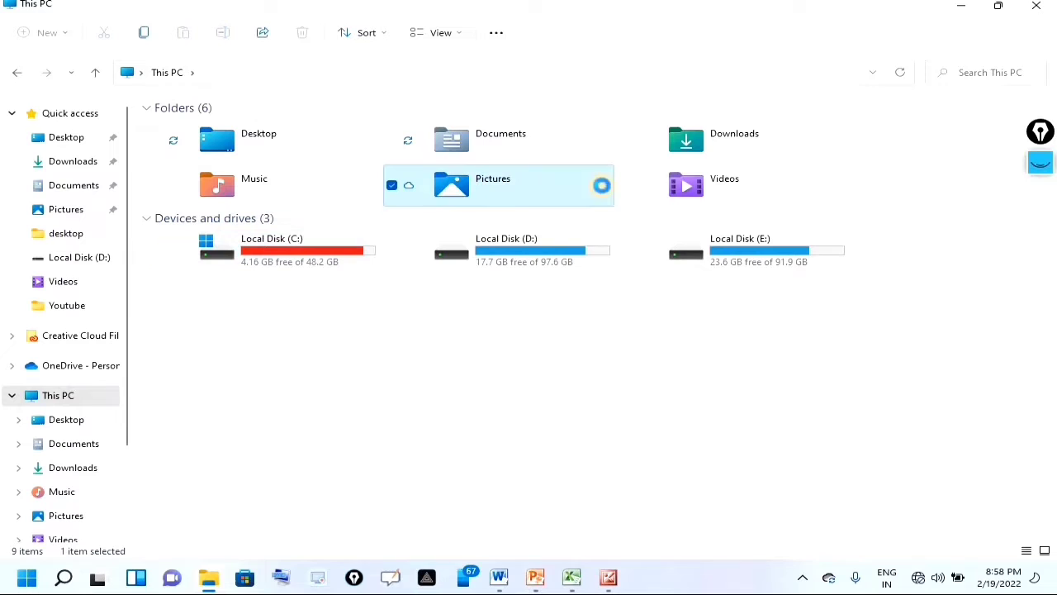
click(690, 188)
click(696, 148)
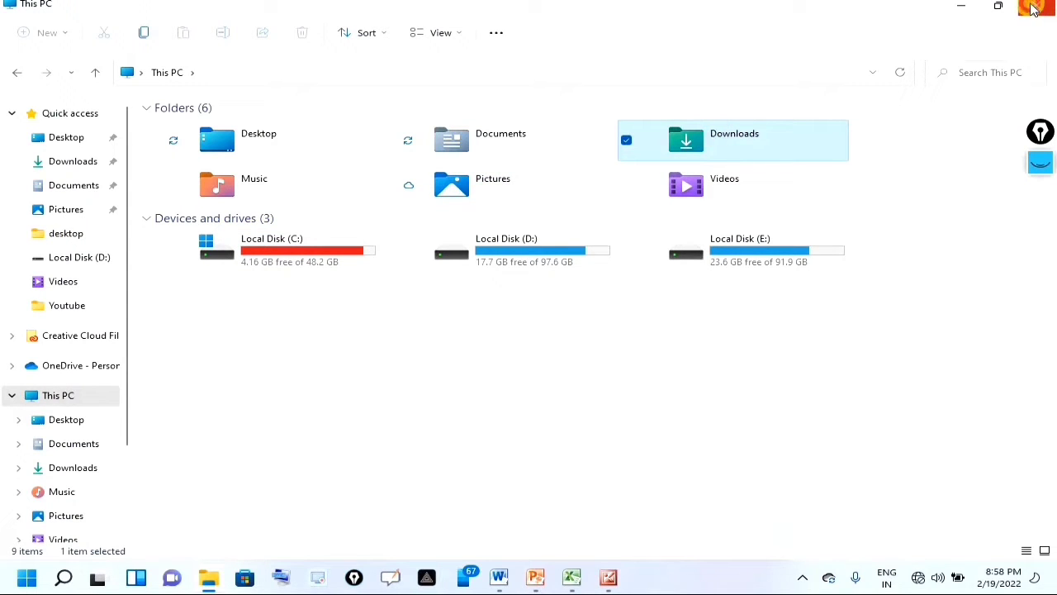
click(1034, 7)
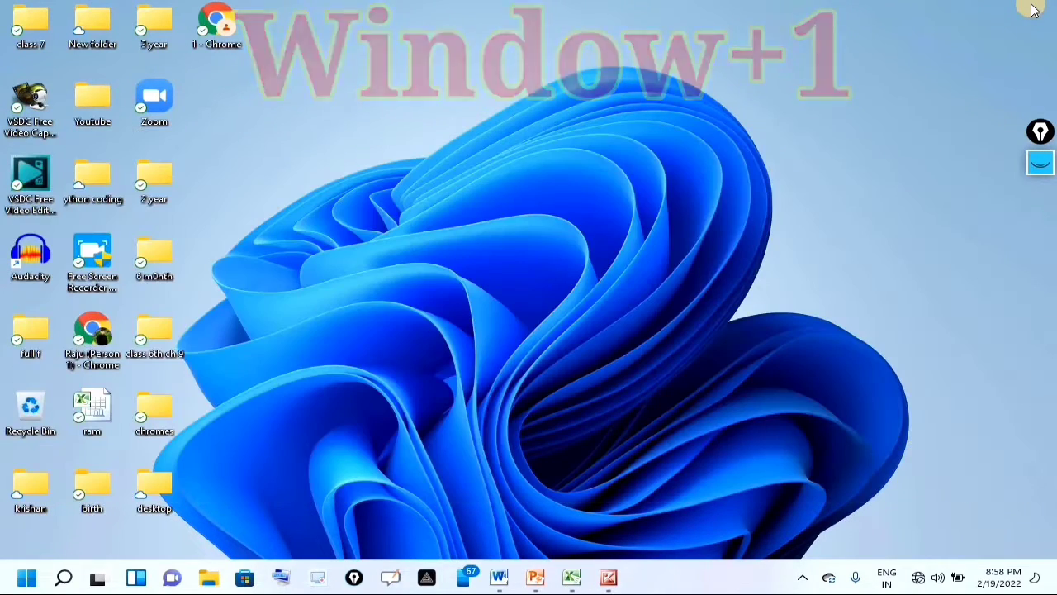
key(super+1)
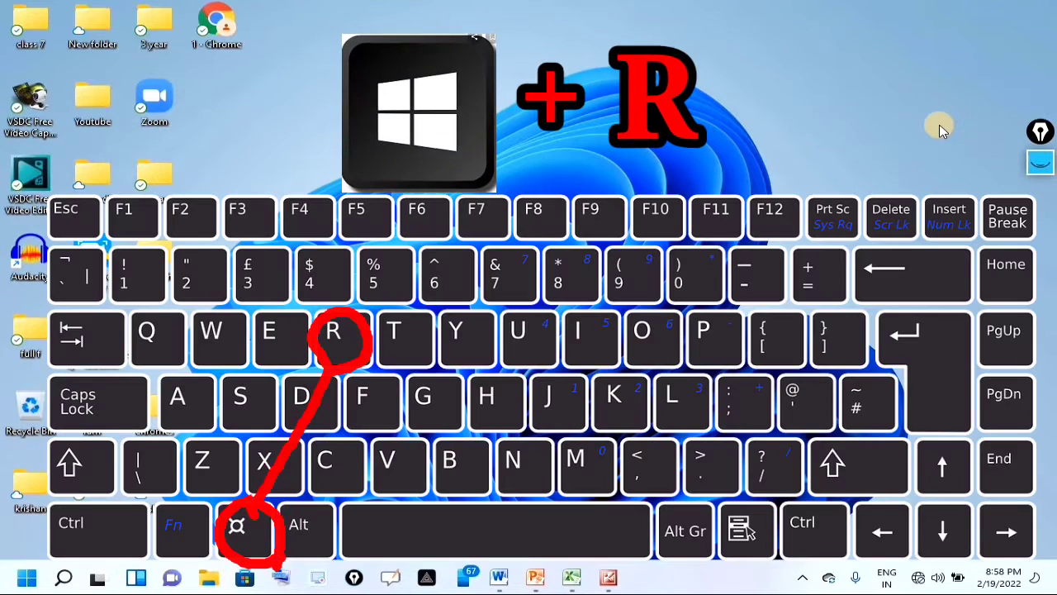
Launch Microsoft Word through the Run dialog with the command WINWORD
key(super+r)
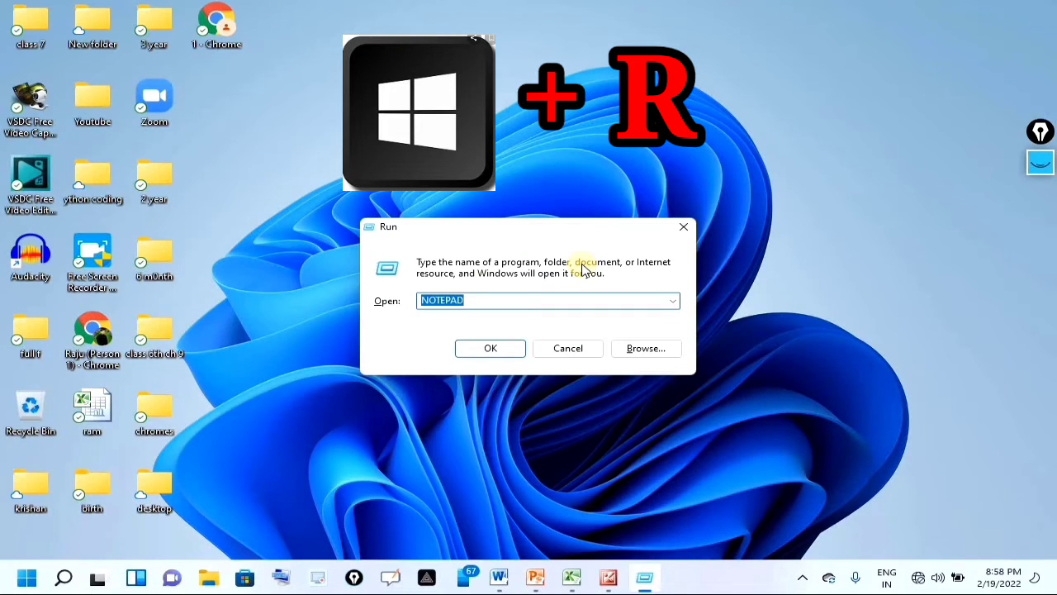
key(BackSpace)
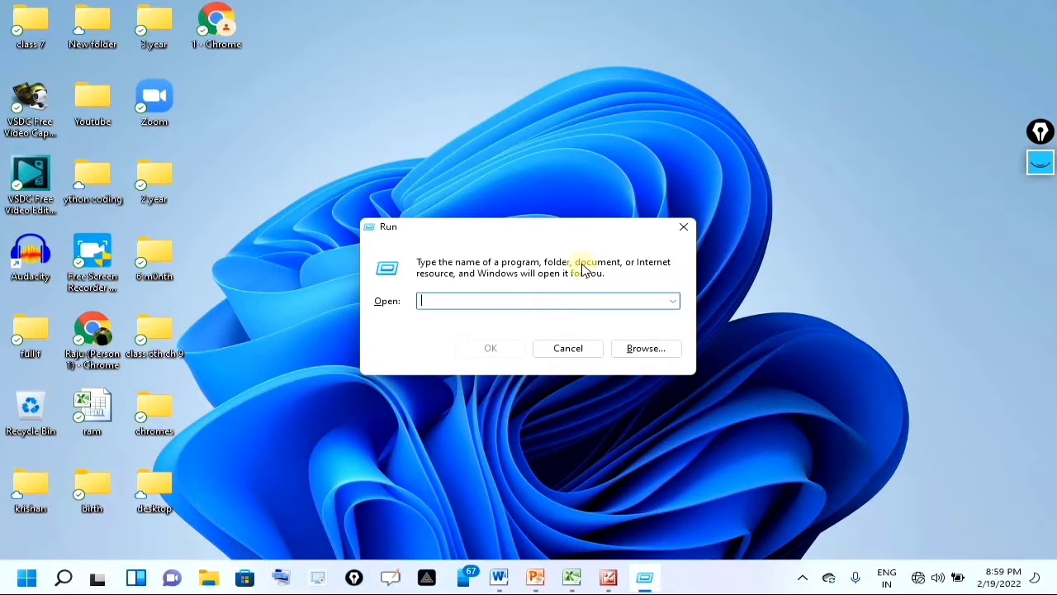
text(W)
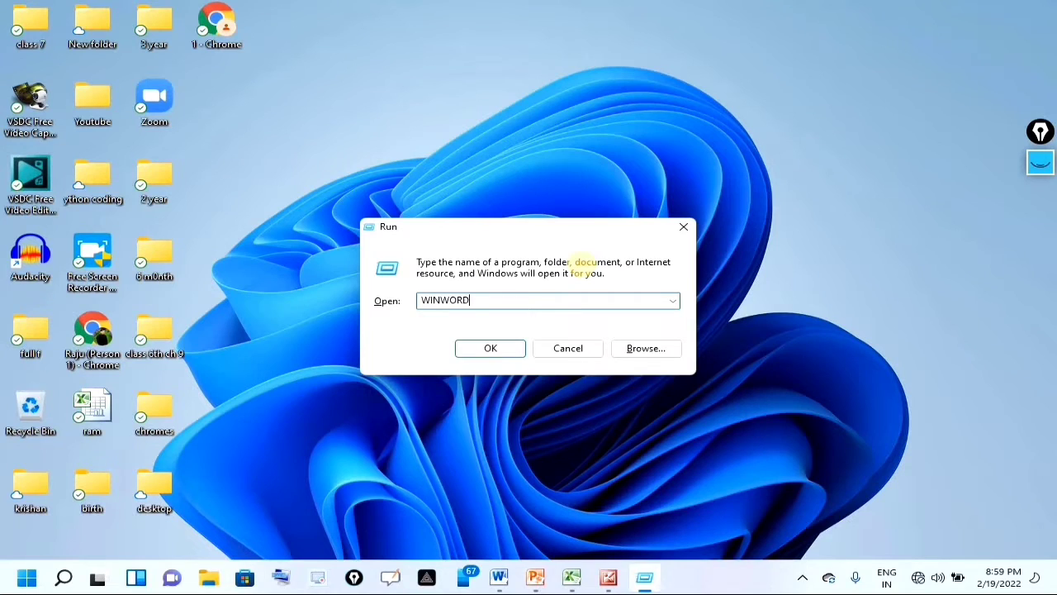
text(INWORD)
key(Return)
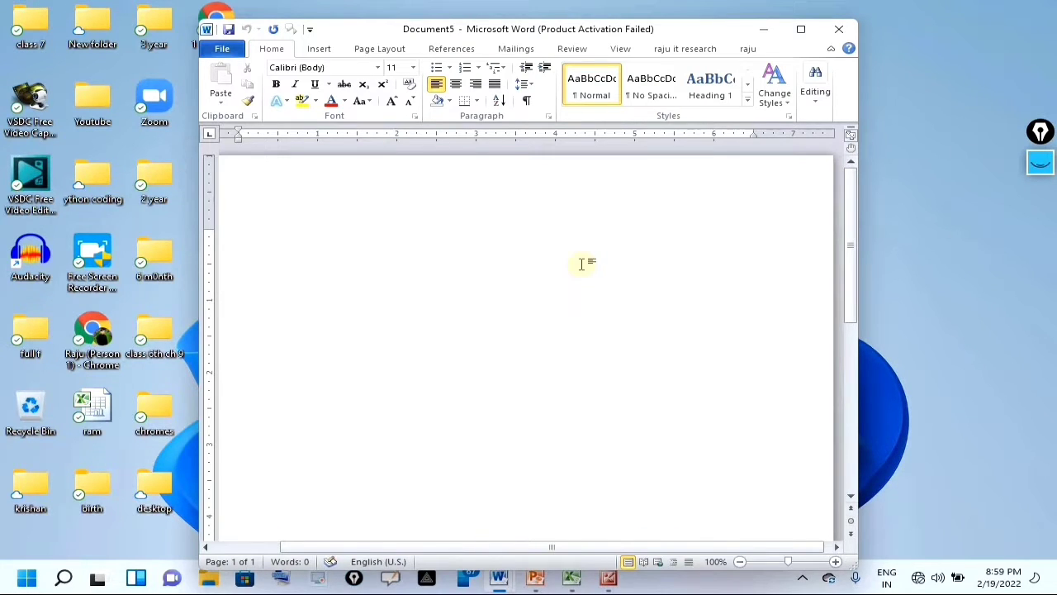
Launch Microsoft Excel through the Run dialog with the command EXCEL
key(super+r)
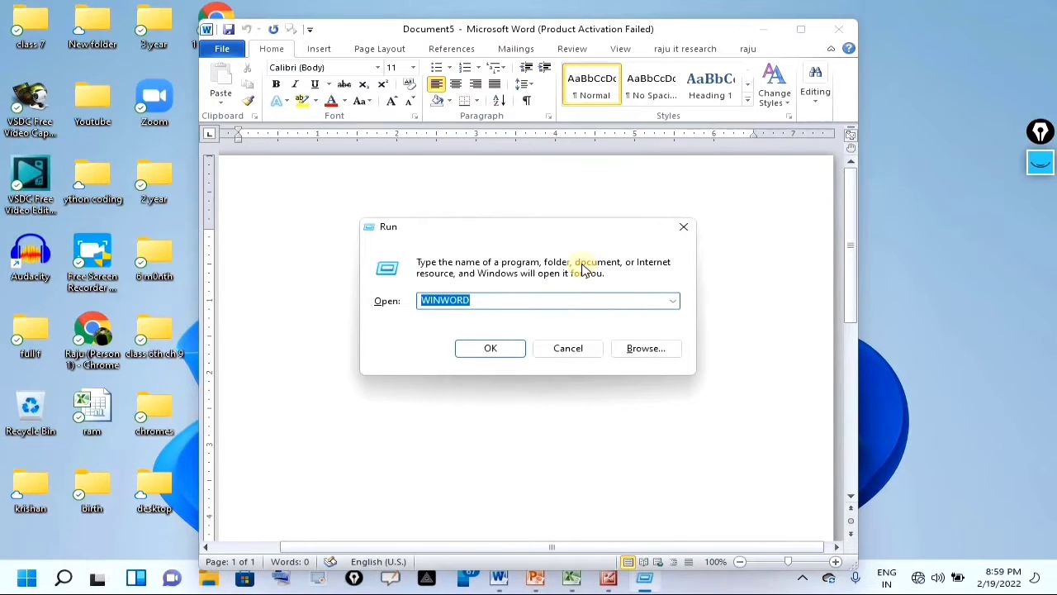
text(EXCEL)
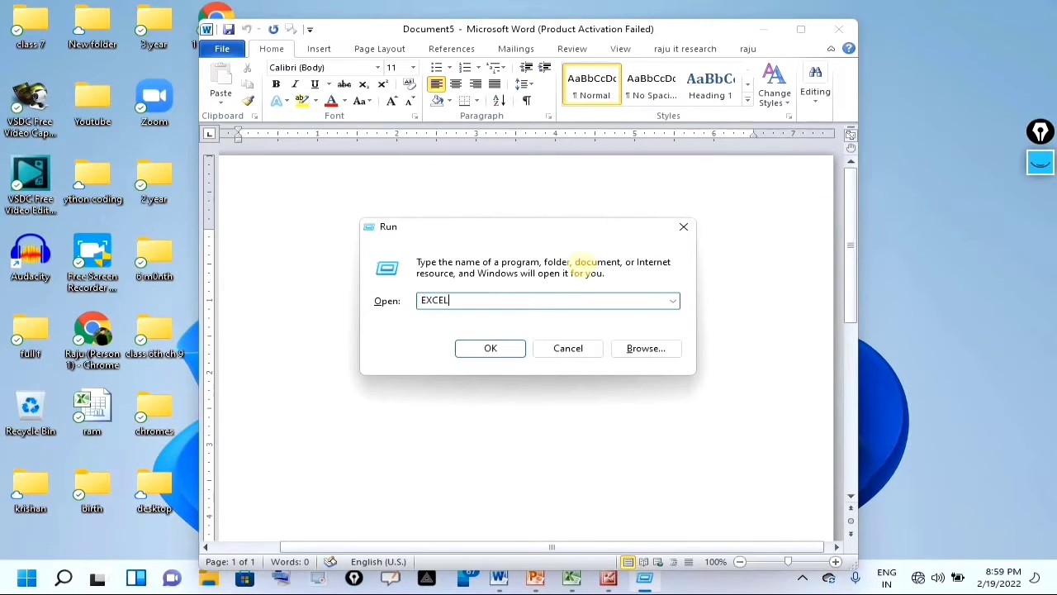
key(Return)
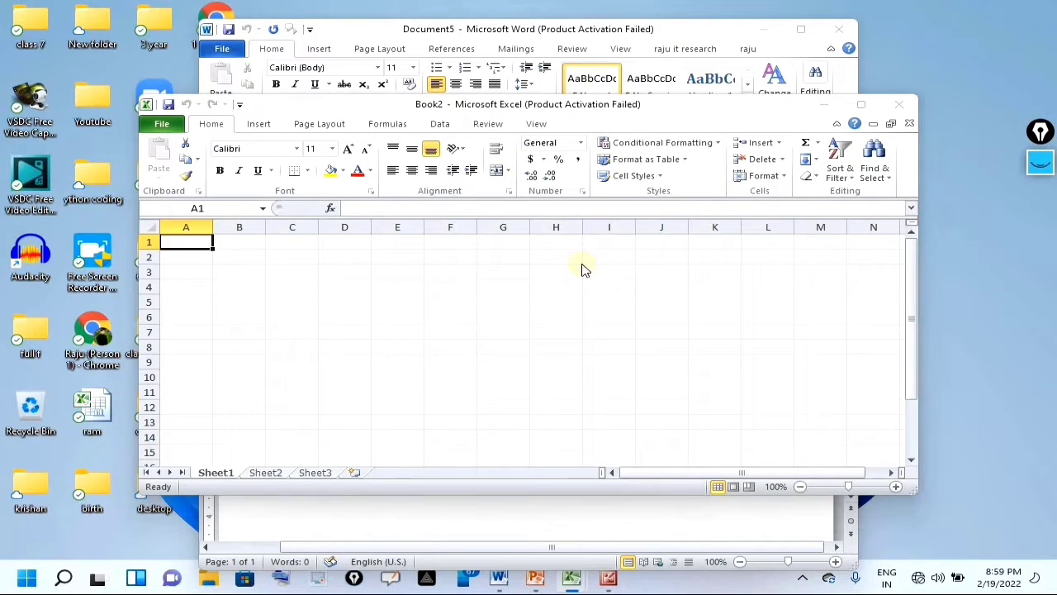
Launch Microsoft PowerPoint through the Run dialog with the command POWERPNT
key(super+r)
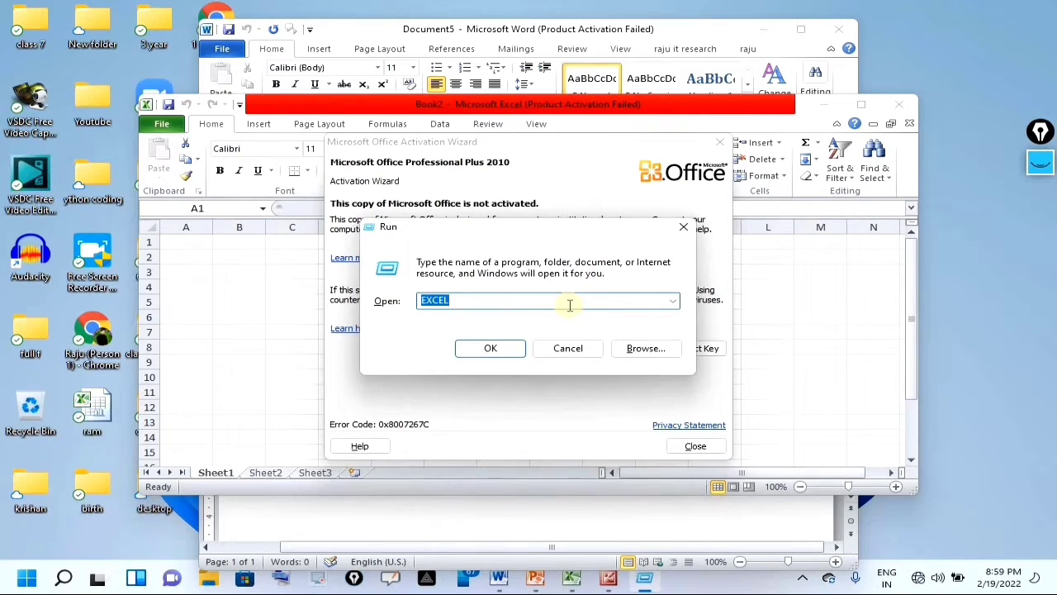
text(POWERPNT)
key(Return)
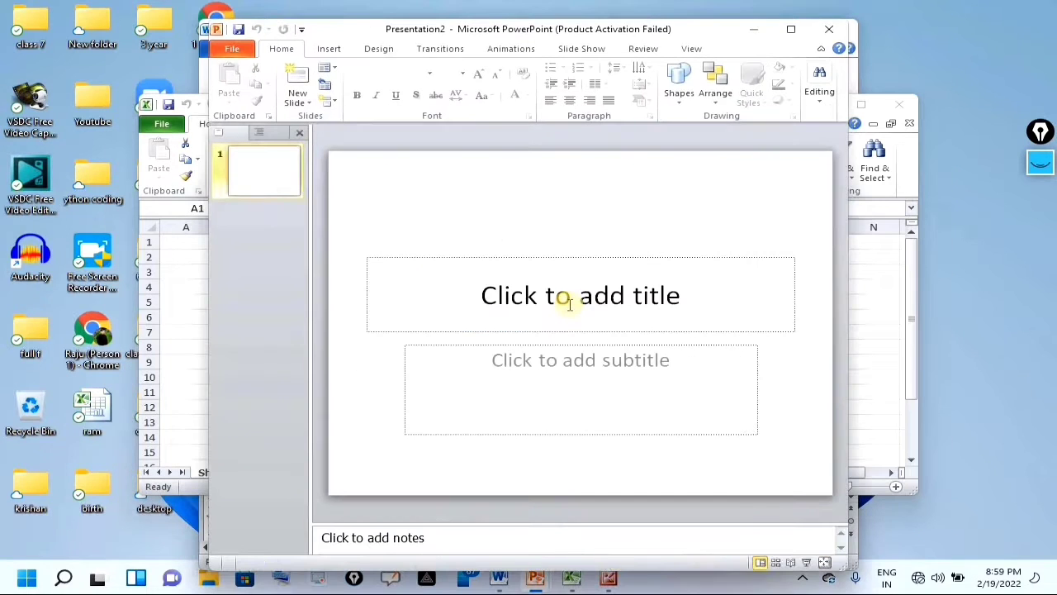
Close the PowerPoint window, dismiss the Office Activation Wizard, and close the Excel and Word windows
click(828, 29)
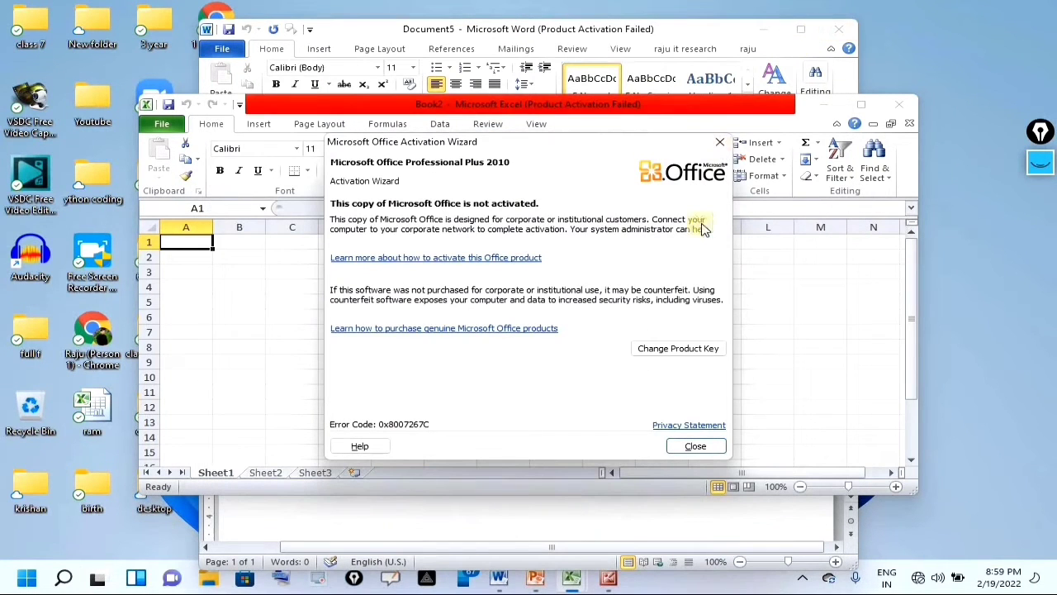
click(694, 447)
click(900, 104)
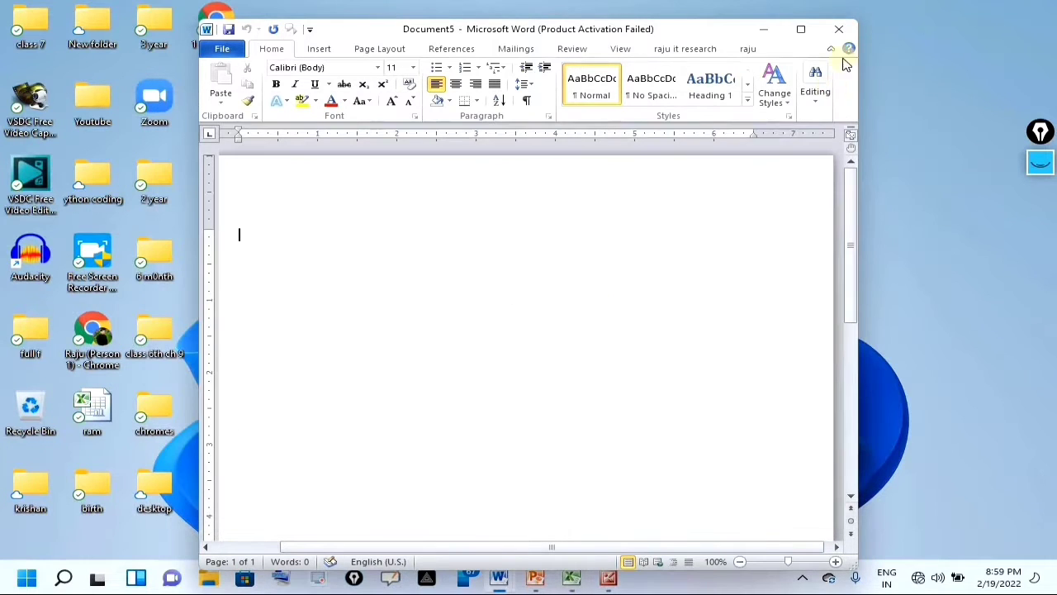
click(839, 29)
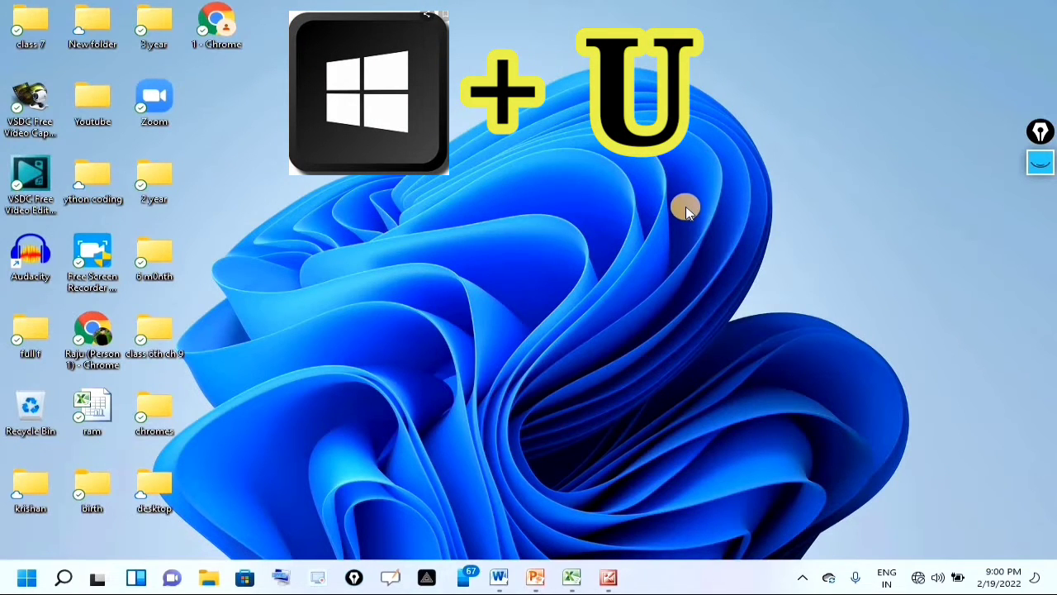
Open the Accessibility page of Windows Settings, then close it
key(super+u)
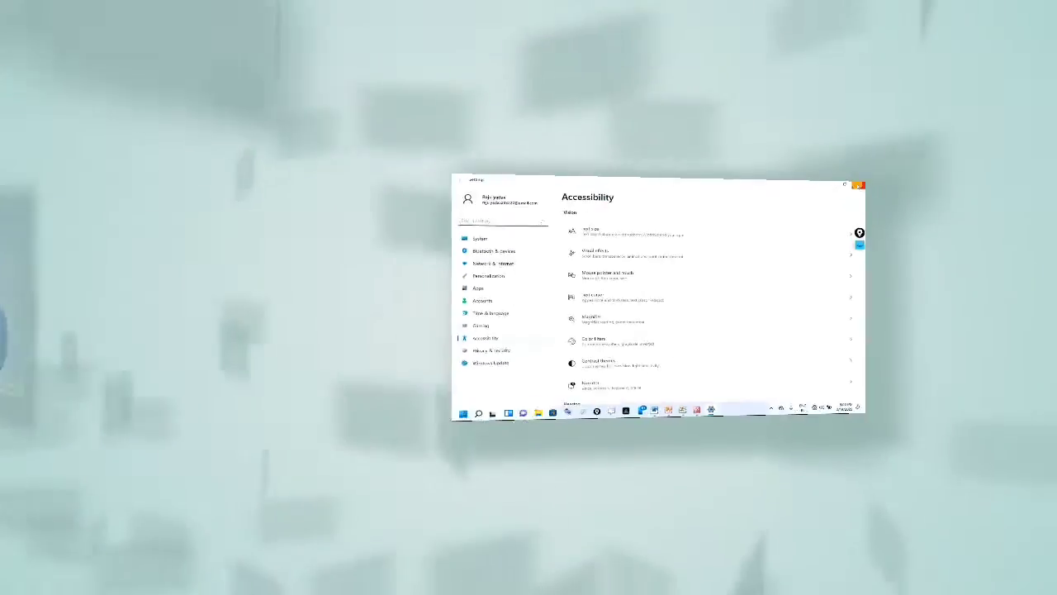
click(1037, 13)
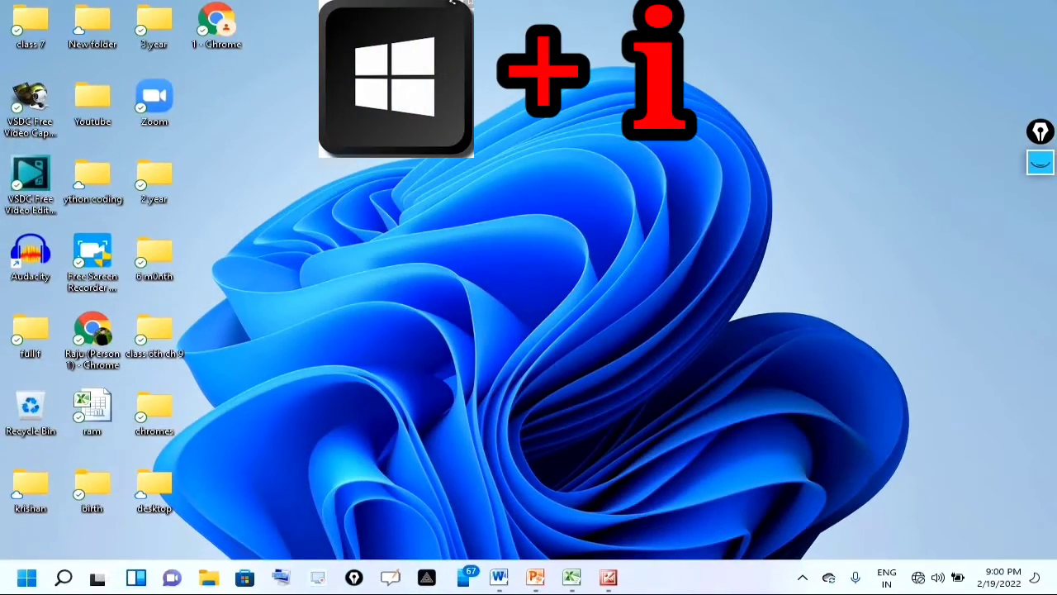
Open Windows Settings, and after it the display projection options
key(super+i)
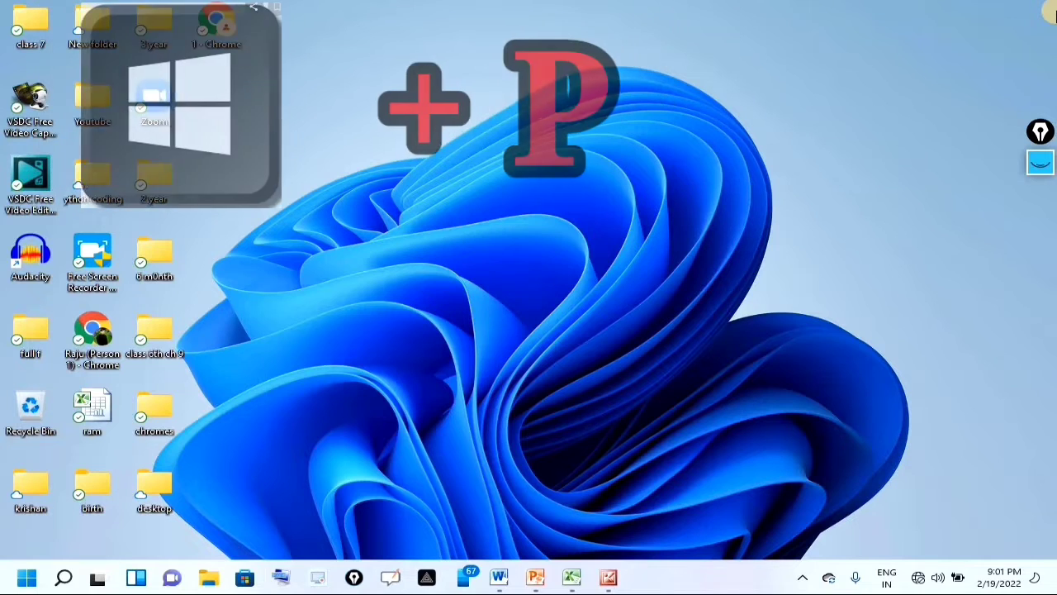
key(super+p)
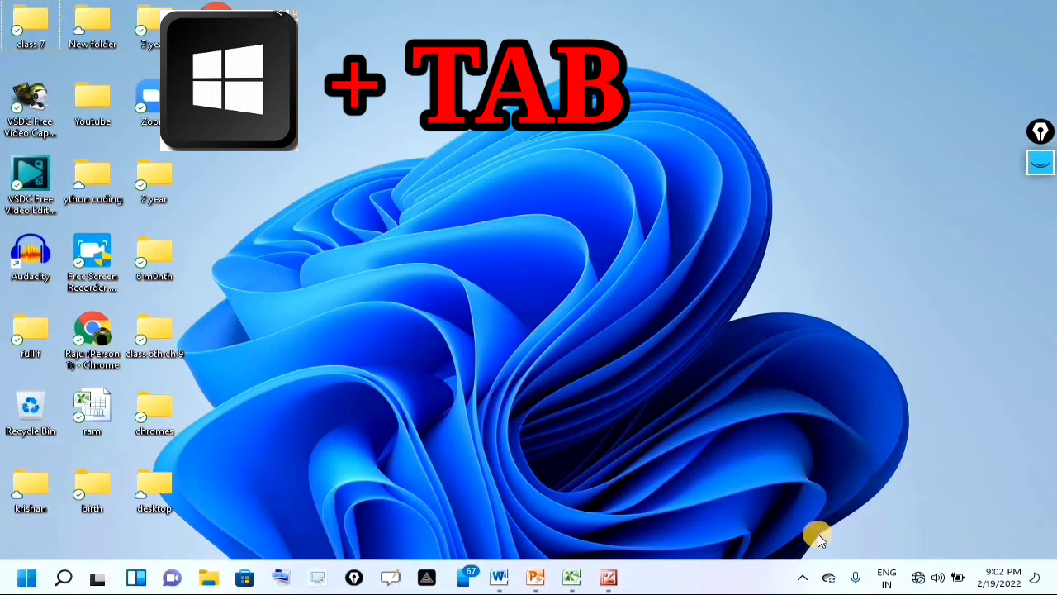
Bring up the group photo, the PowerPoint presentation, the Excel workbook and the Word Document1 window one after another
mouse_move(608, 577)
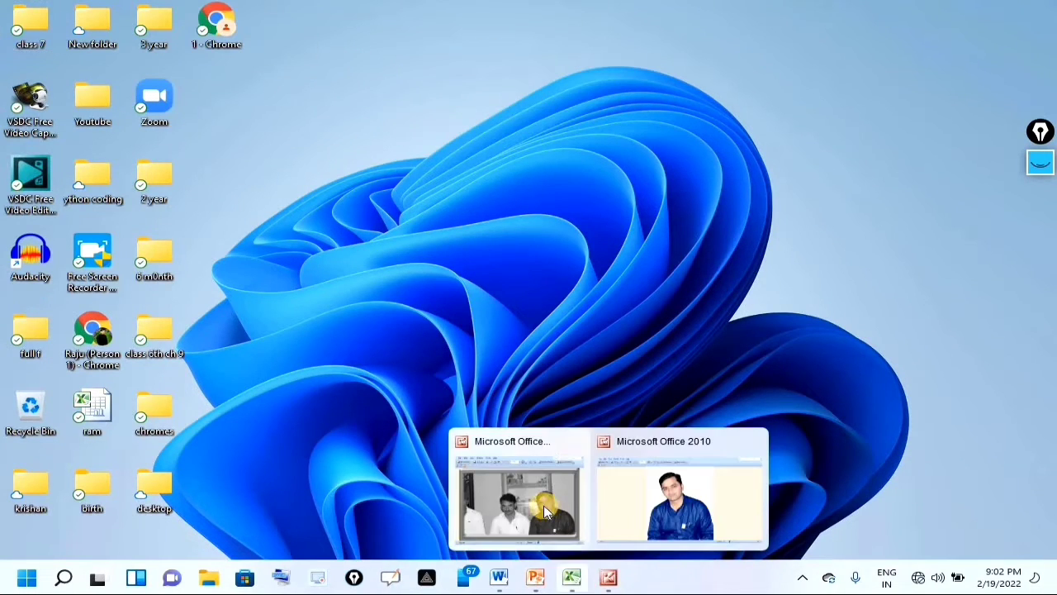
click(545, 512)
click(535, 576)
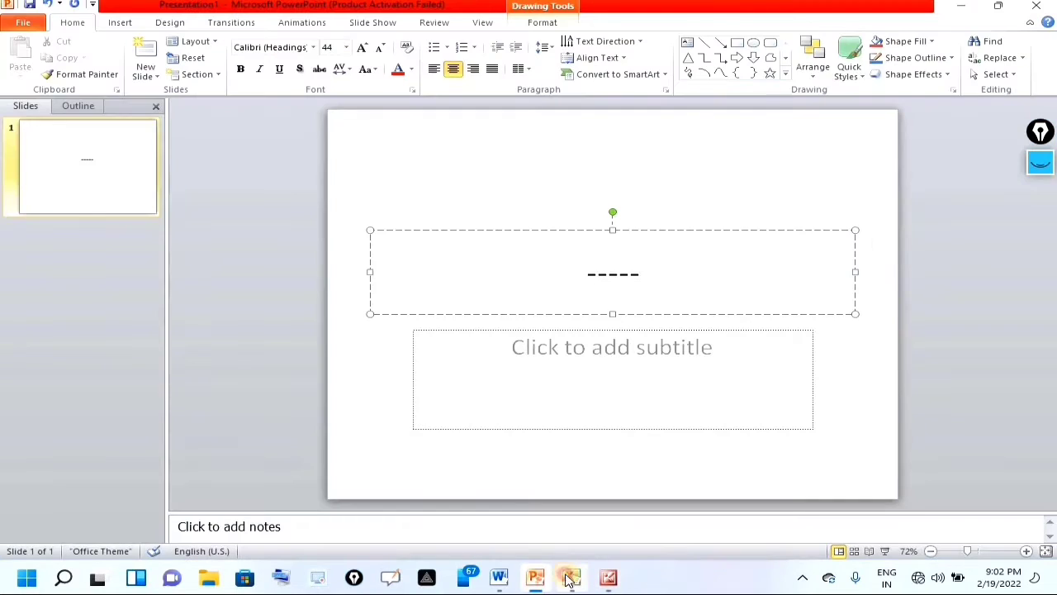
click(568, 578)
mouse_move(499, 577)
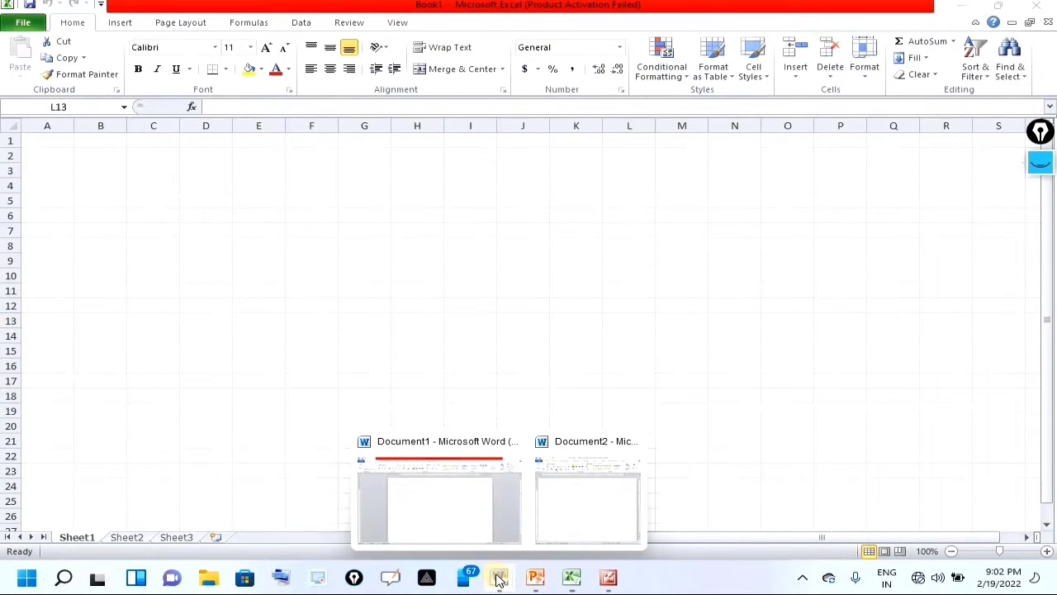
click(476, 517)
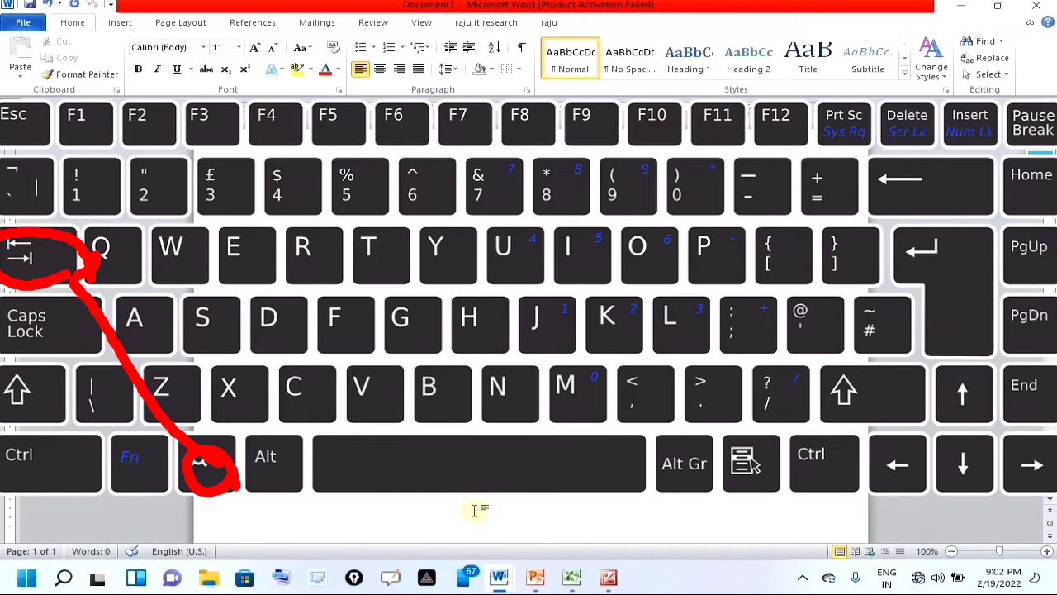
Use Task View to switch to the PowerPoint presentation and after it to the new1 picture, then reopen Task View
key(super+Tab)
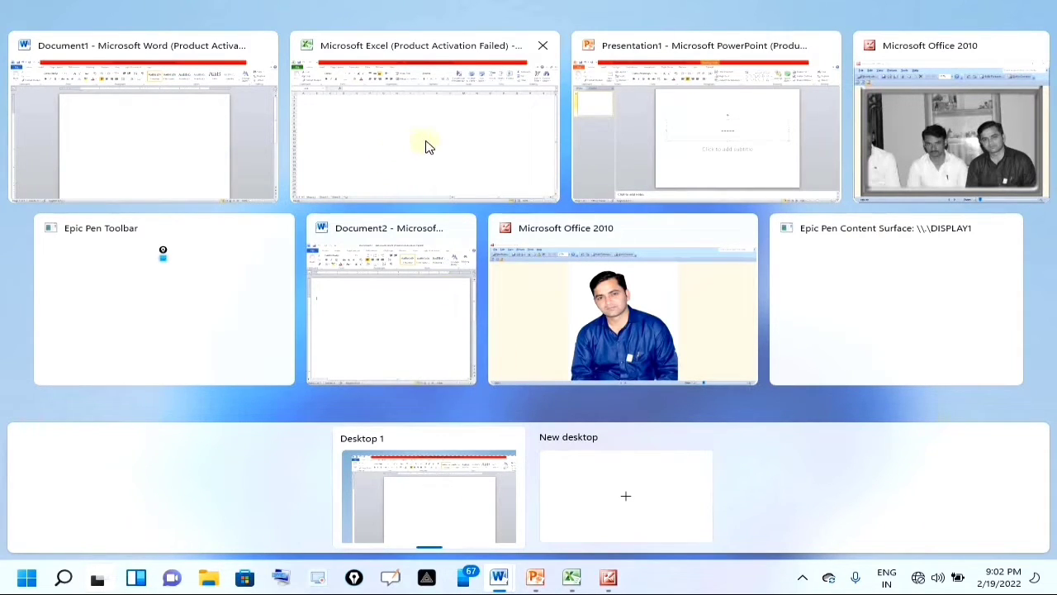
click(664, 143)
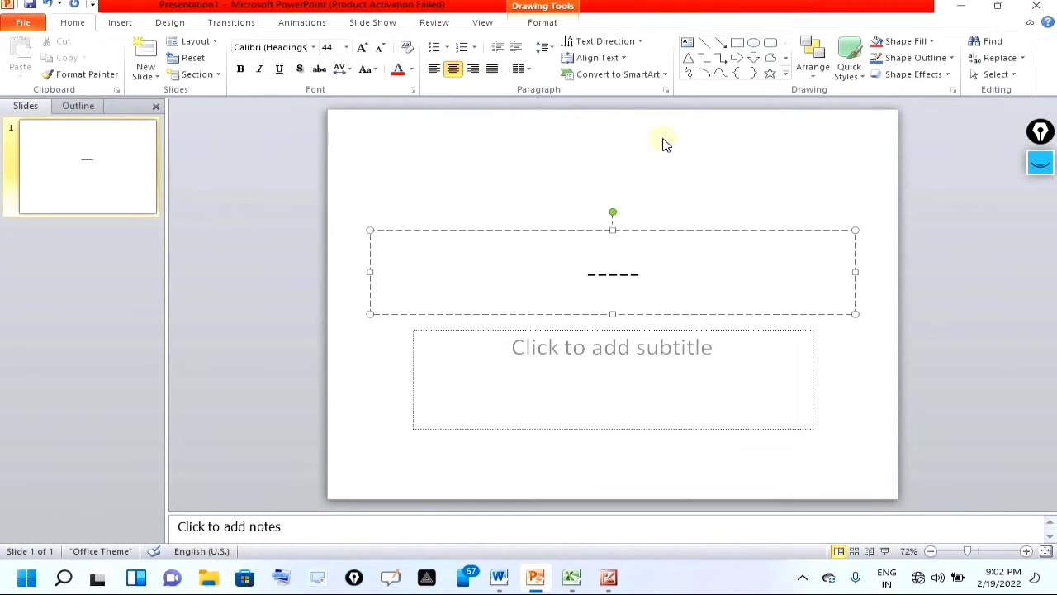
key(super+Tab)
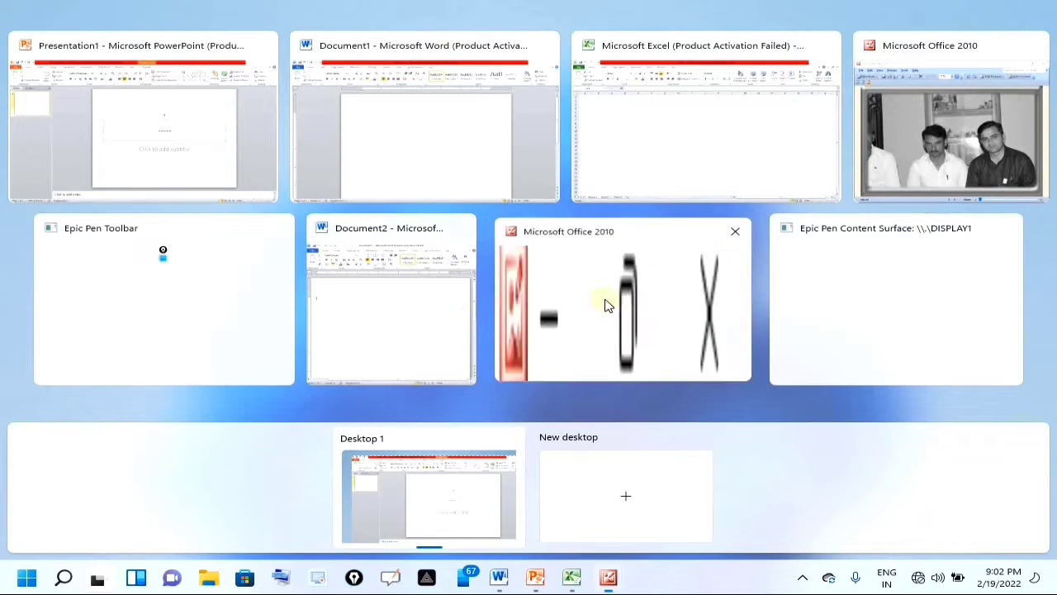
click(605, 304)
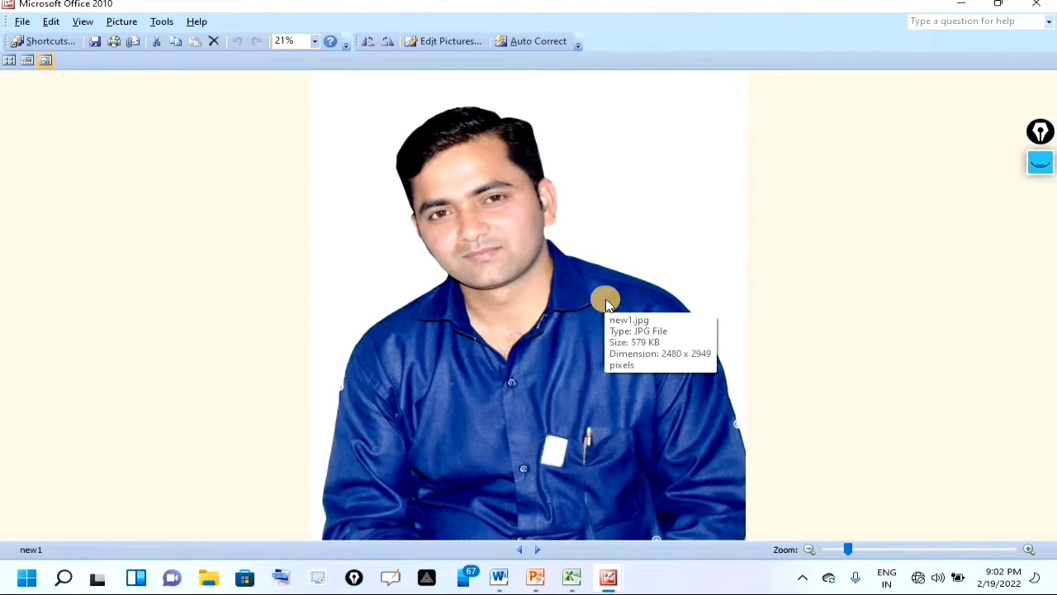
key(super+Tab)
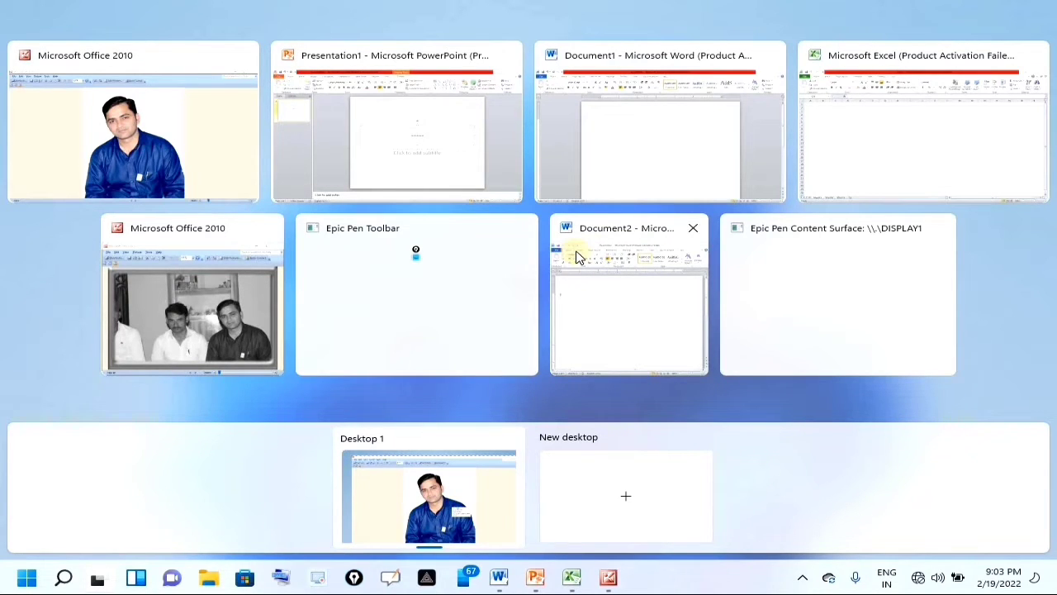
Cycle through the open windows with the window switcher, going to PowerPoint, Excel and finally Word Document1
mouse_move(252, 462)
mouse_down()
mouse_move(273, 500)
mouse_move(50, 285)
mouse_up()
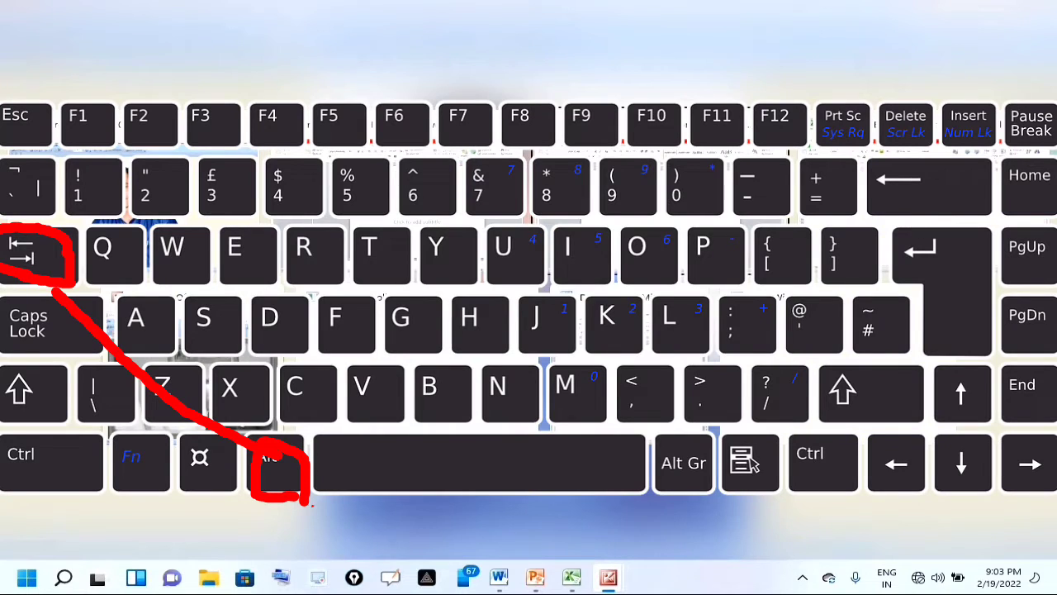
key(alt+Tab)
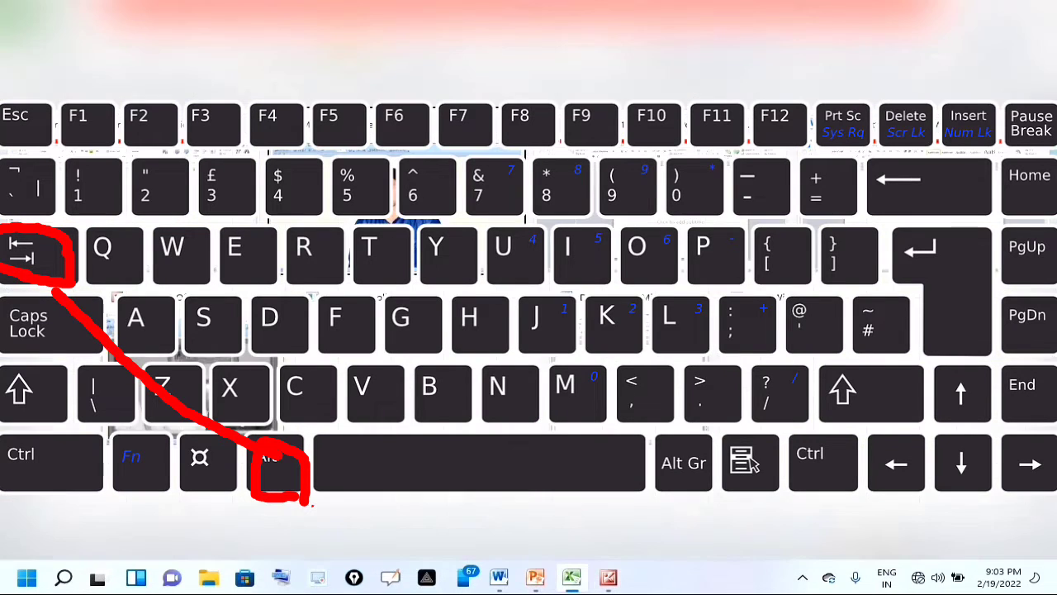
key(alt+Tab)
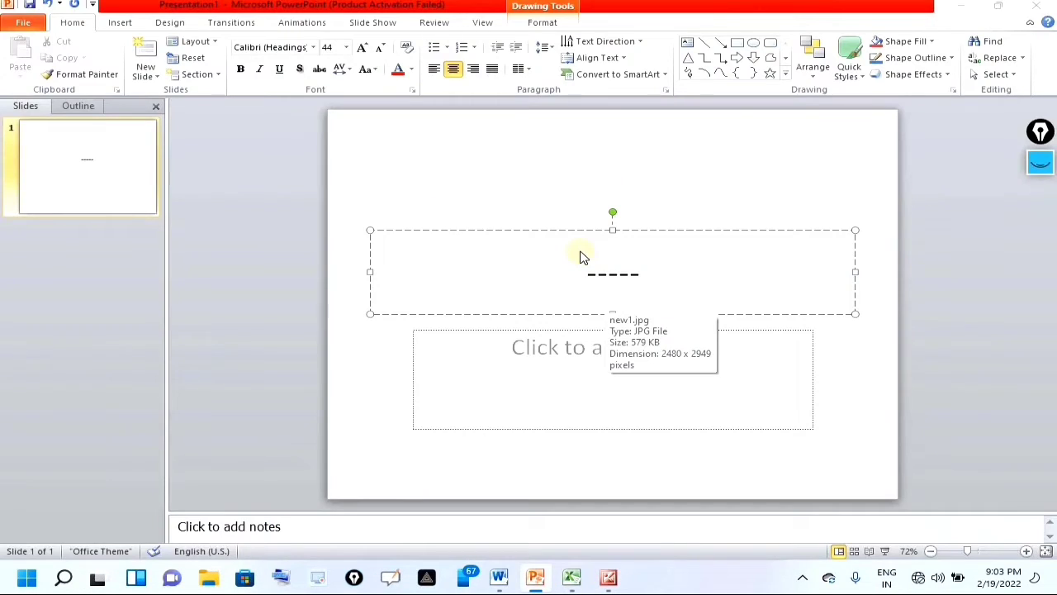
key(alt+Tab)
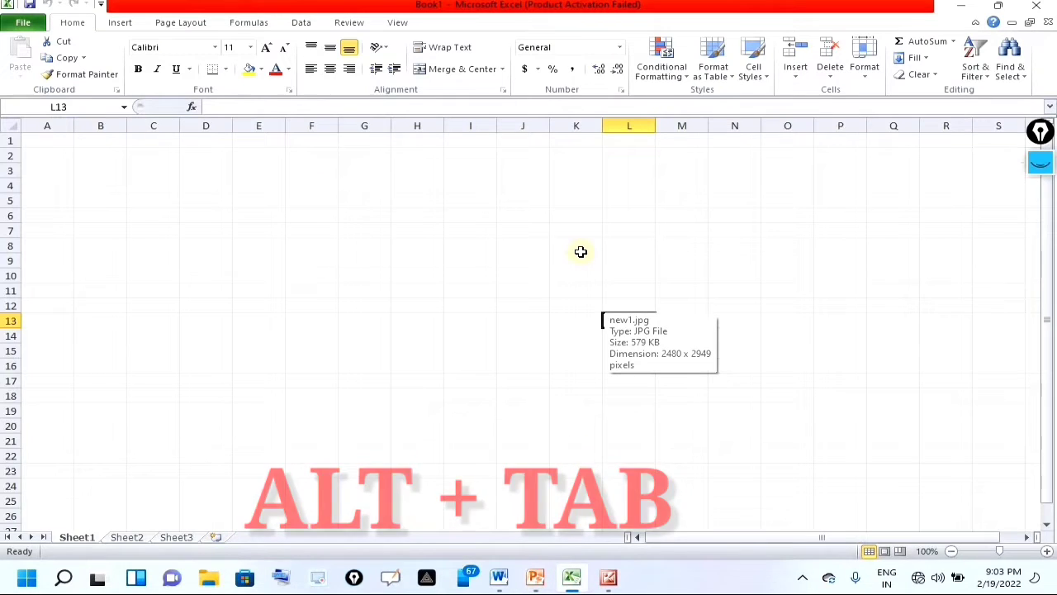
key(alt+Tab)
key(alt+Tab)
key(alt+Tab)
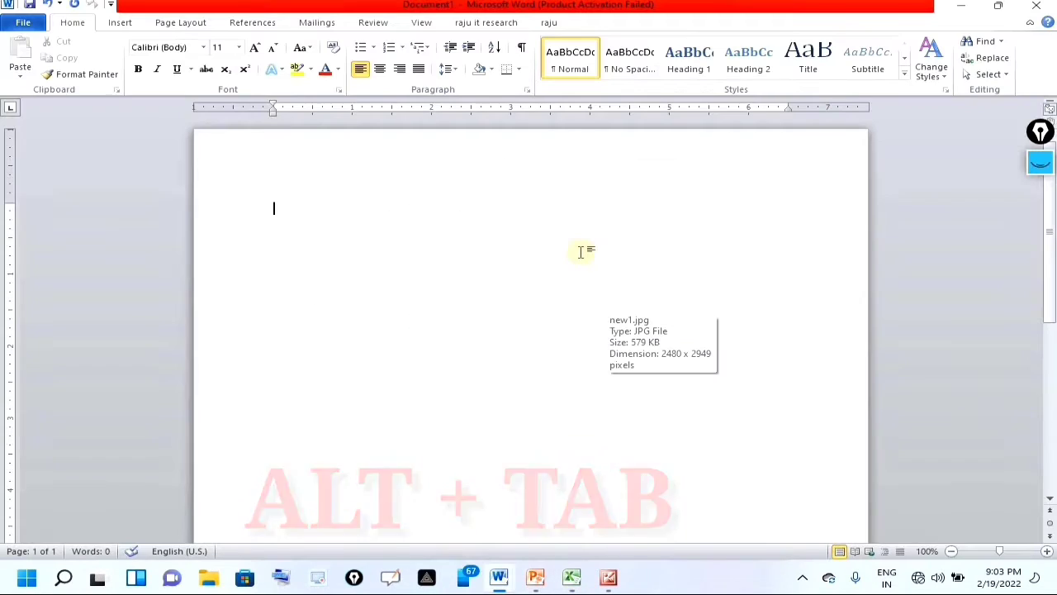
Switch from Word to the black-and-white group photo window with the window switcher, then close the photo
key(alt+Tab)
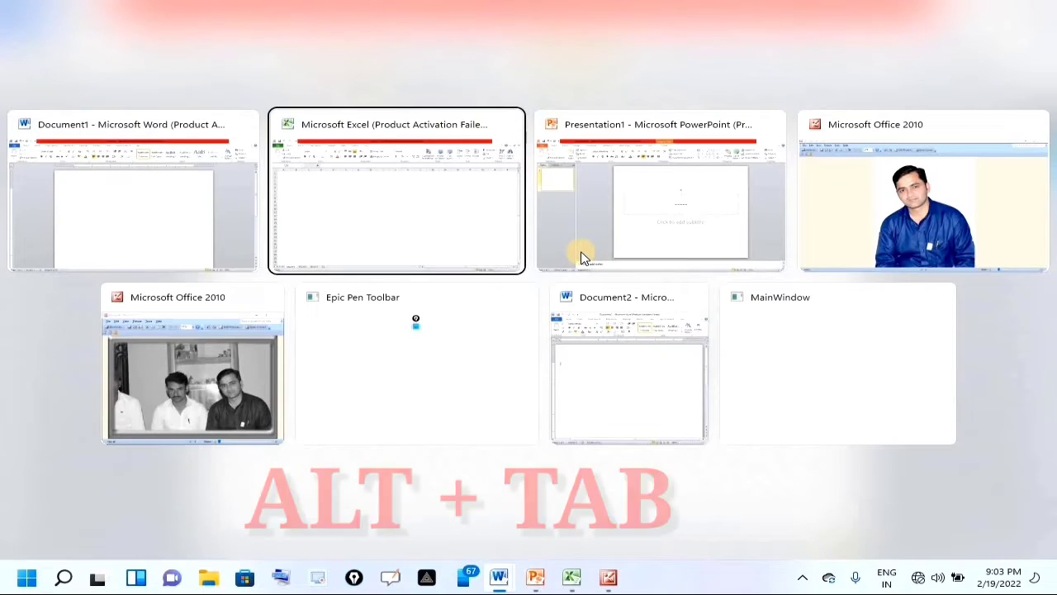
key(alt+Tab)
key(alt+Tab)
key(alt+Tab)
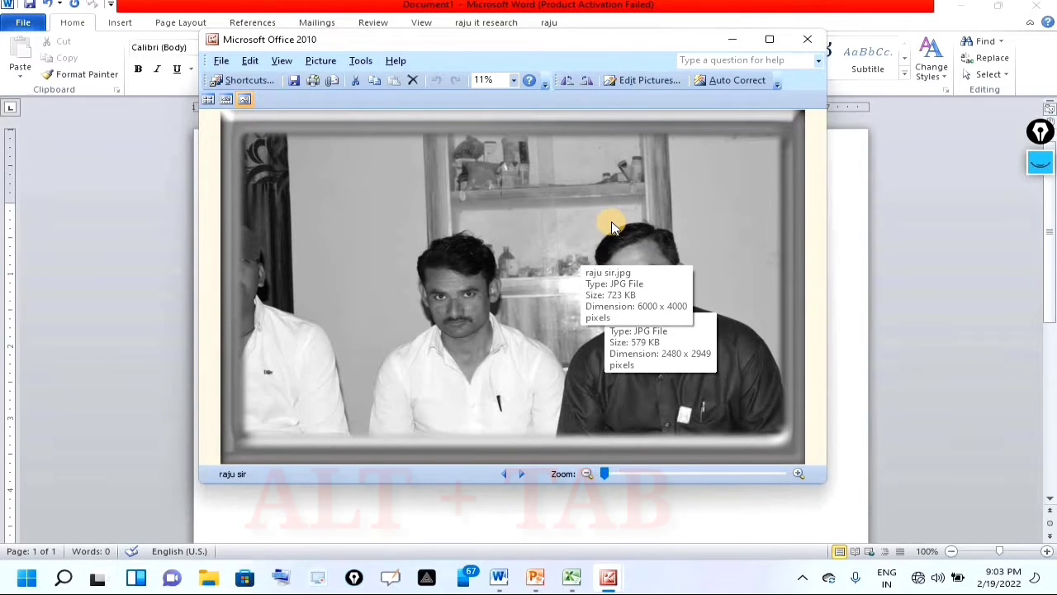
click(807, 38)
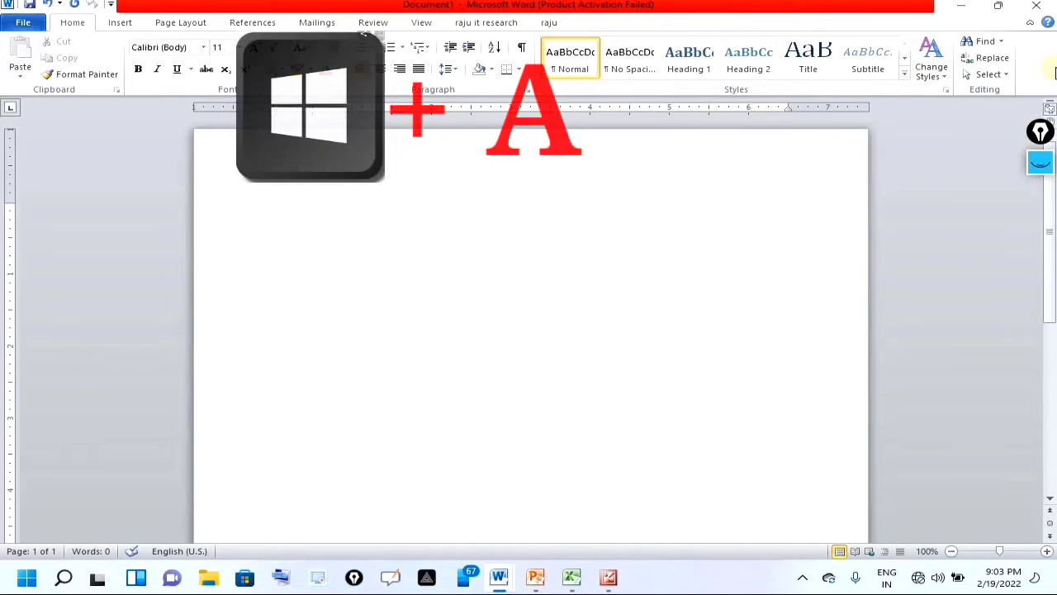
In Quick Settings, view the Wi-Fi network list and raise the screen brightness to about three quarters
key(super+a)
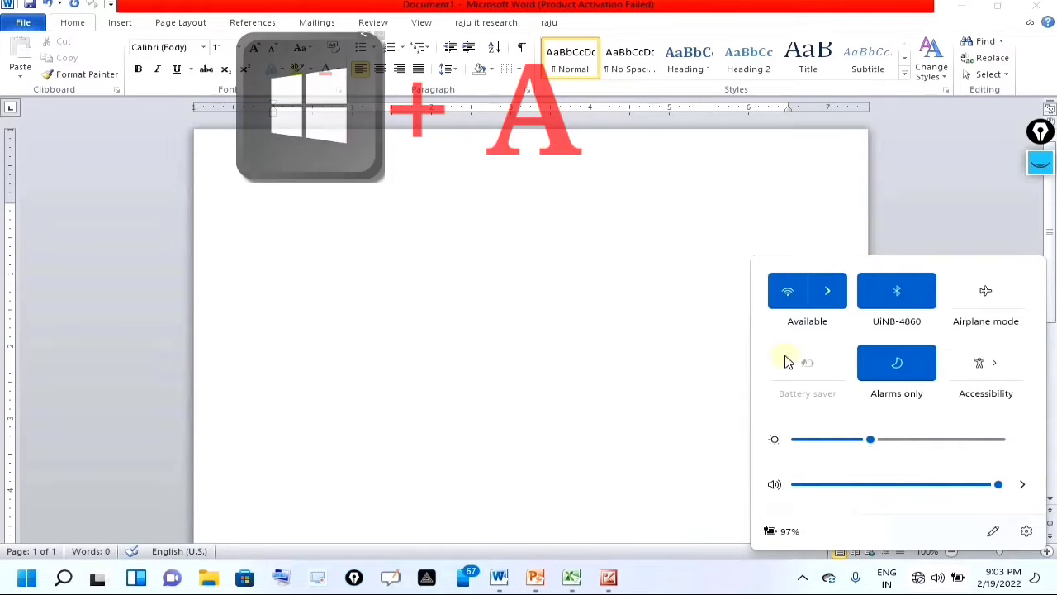
click(827, 292)
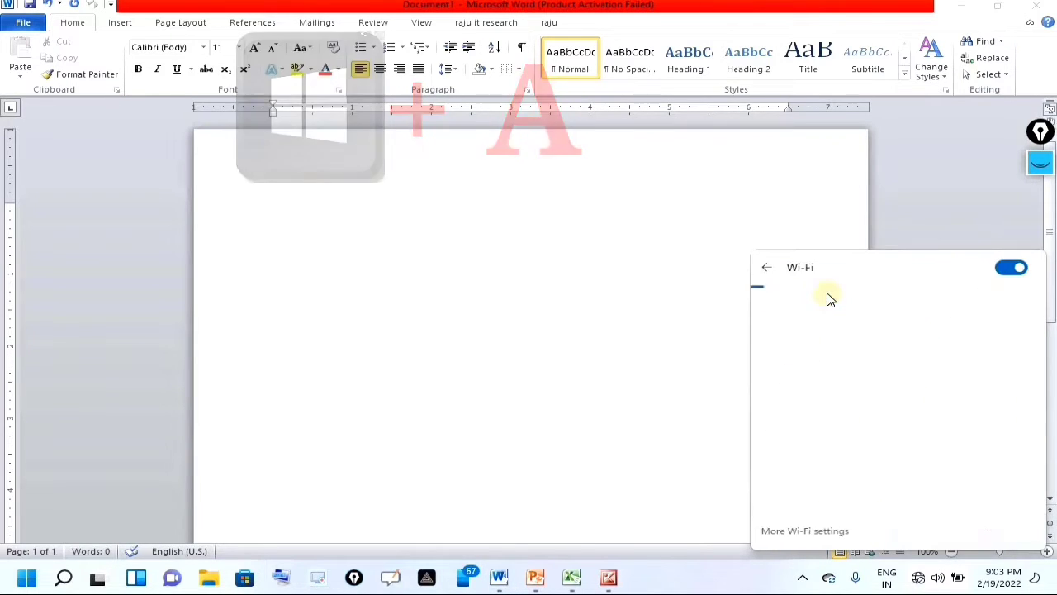
click(769, 267)
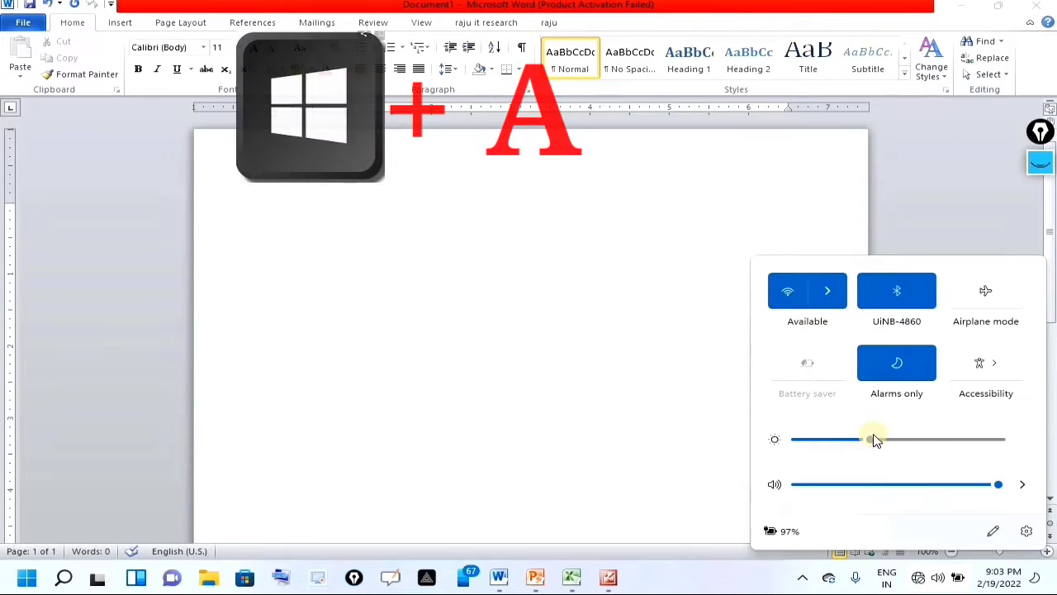
drag(915, 442, 953, 447)
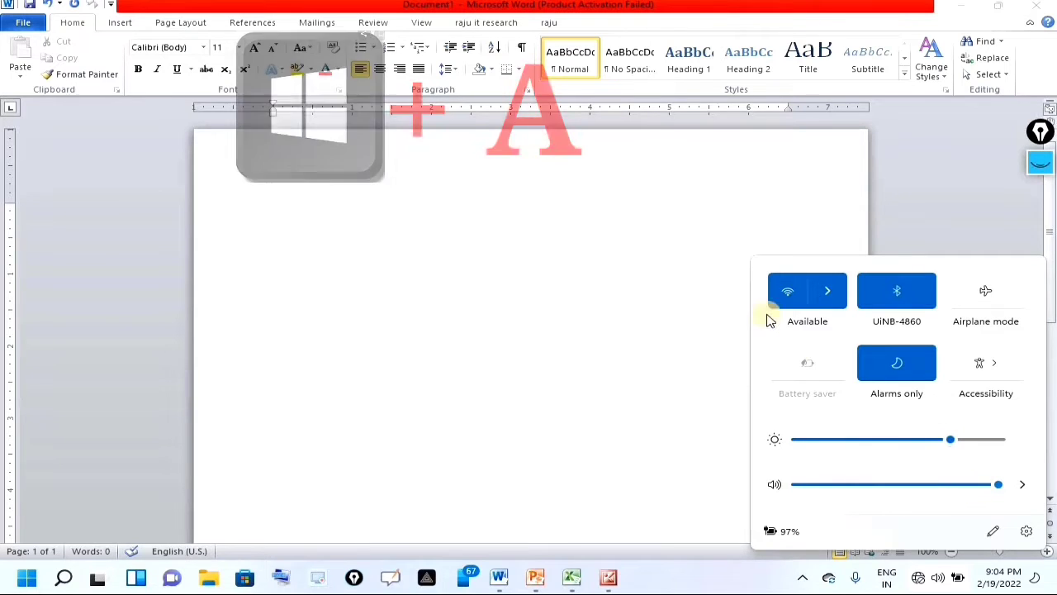
key(super+a)
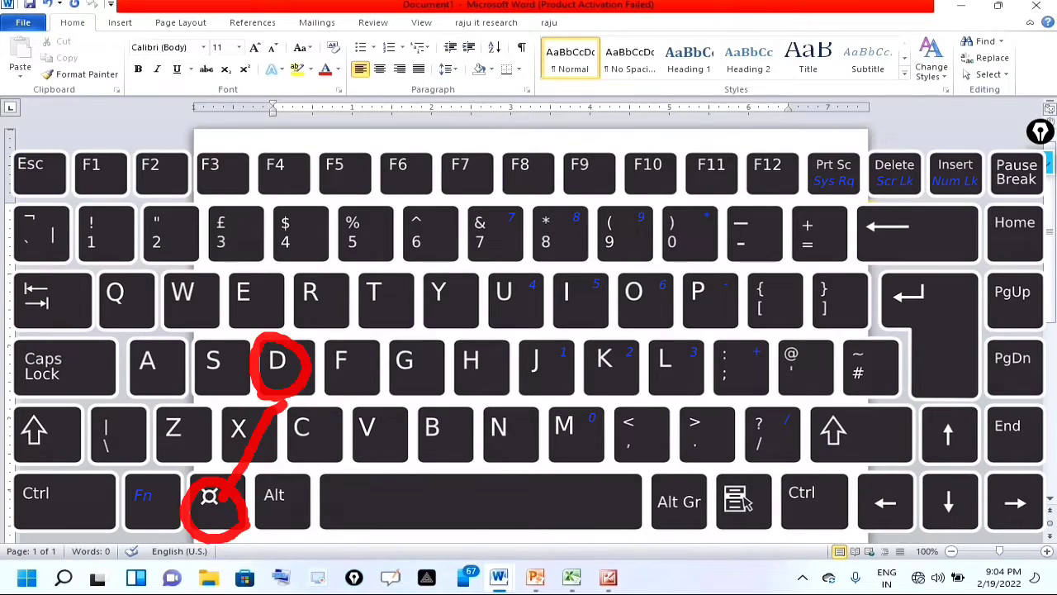
Show the desktop, then bring back the PowerPoint, Excel, new1 picture and Word Document1 windows
key(super+d)
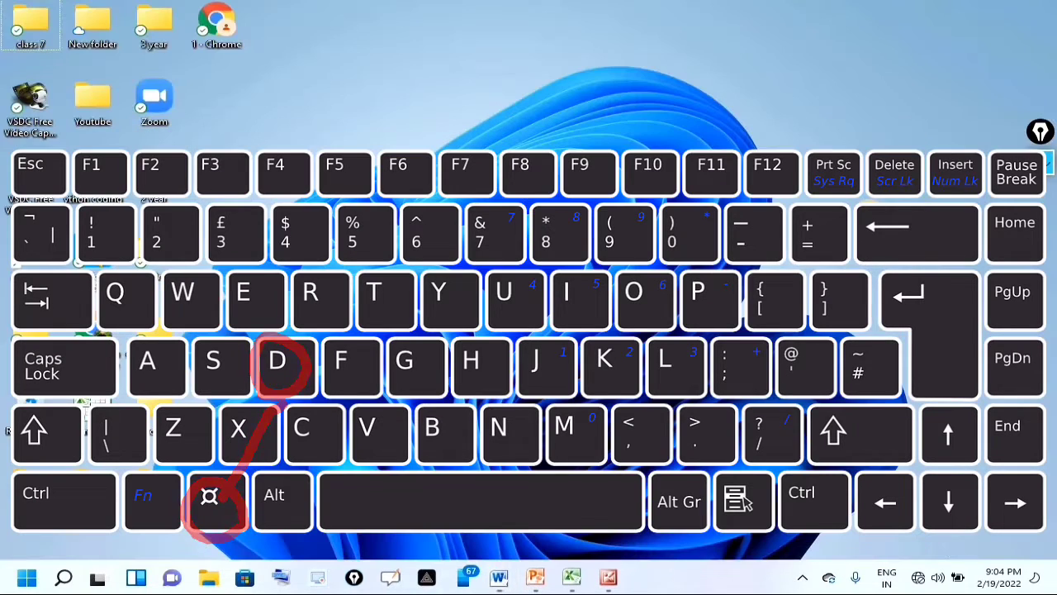
mouse_move(551, 583)
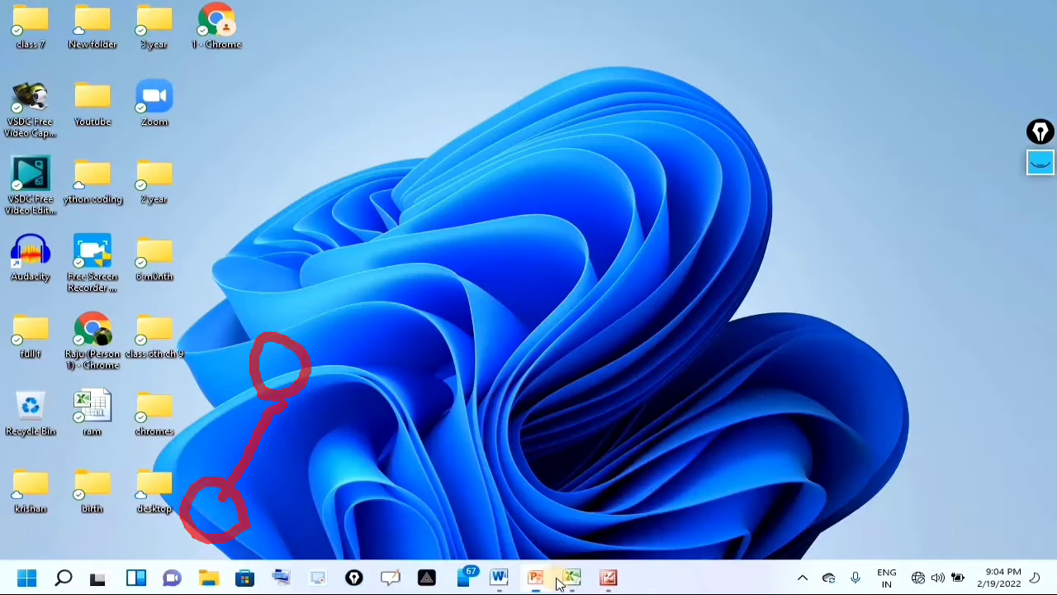
click(545, 581)
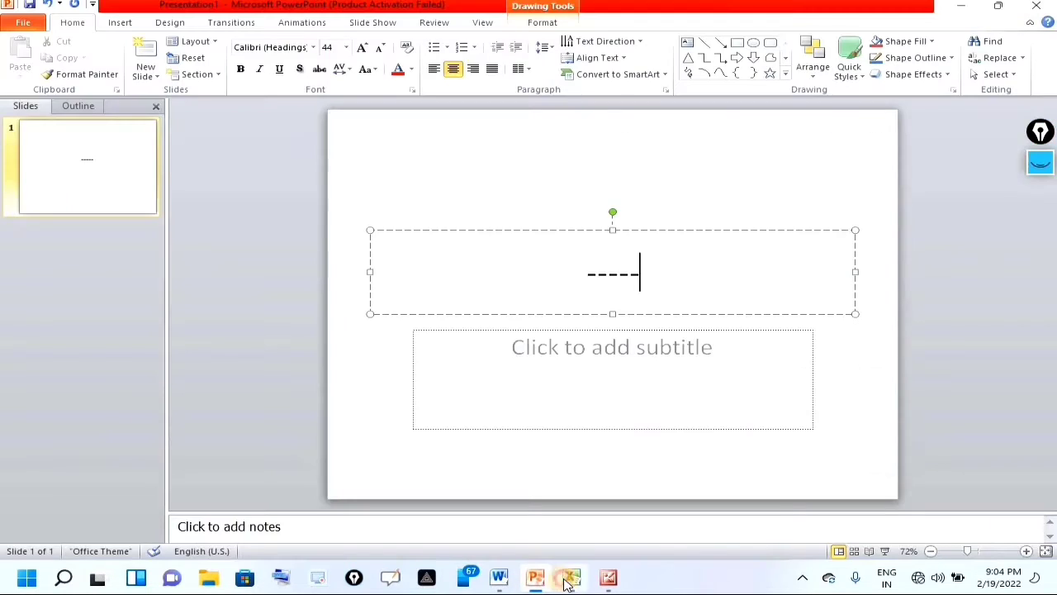
click(568, 581)
click(608, 578)
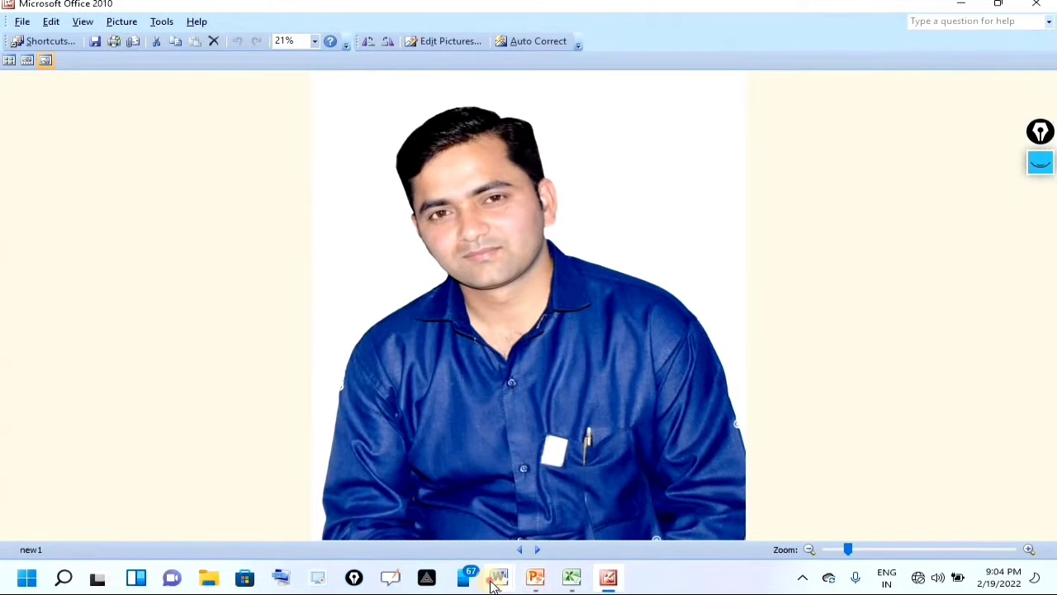
mouse_move(493, 584)
click(471, 505)
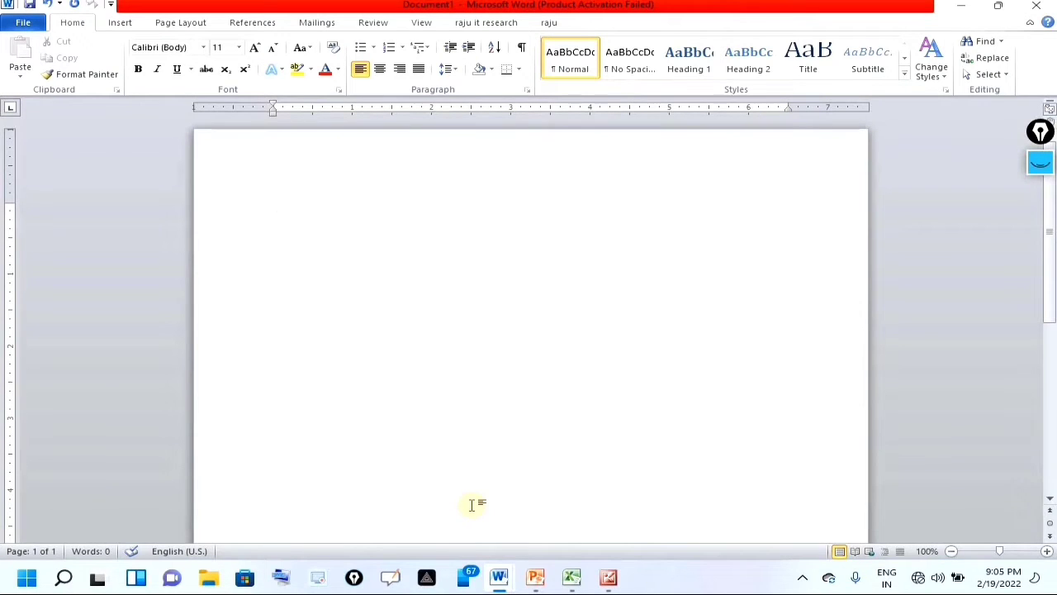
Show the desktop again and restore the windows in the order Word Document1, PowerPoint, Excel, new1 picture
key(super+d)
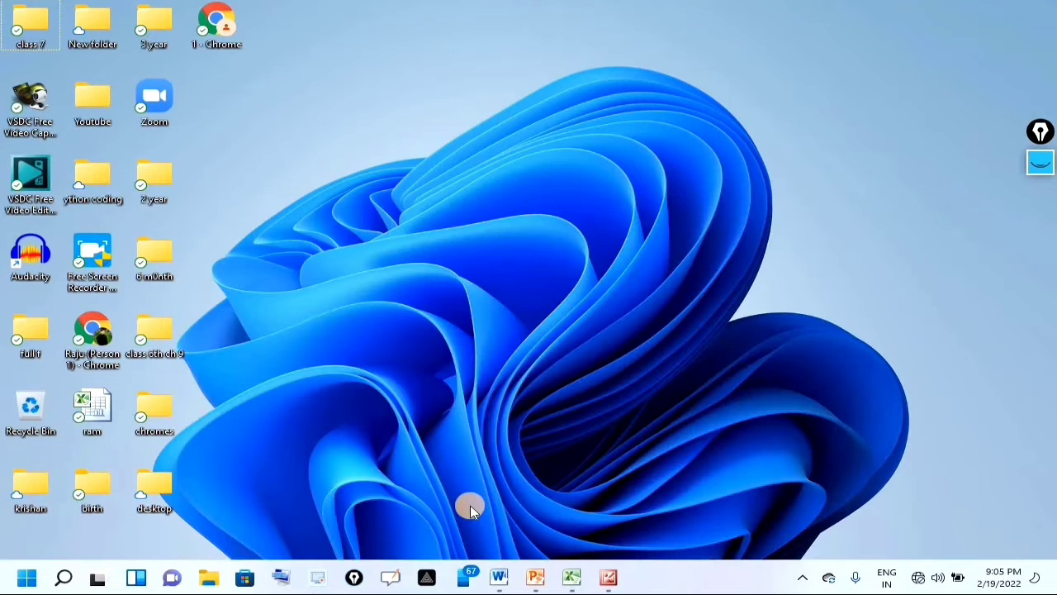
mouse_move(498, 580)
click(502, 506)
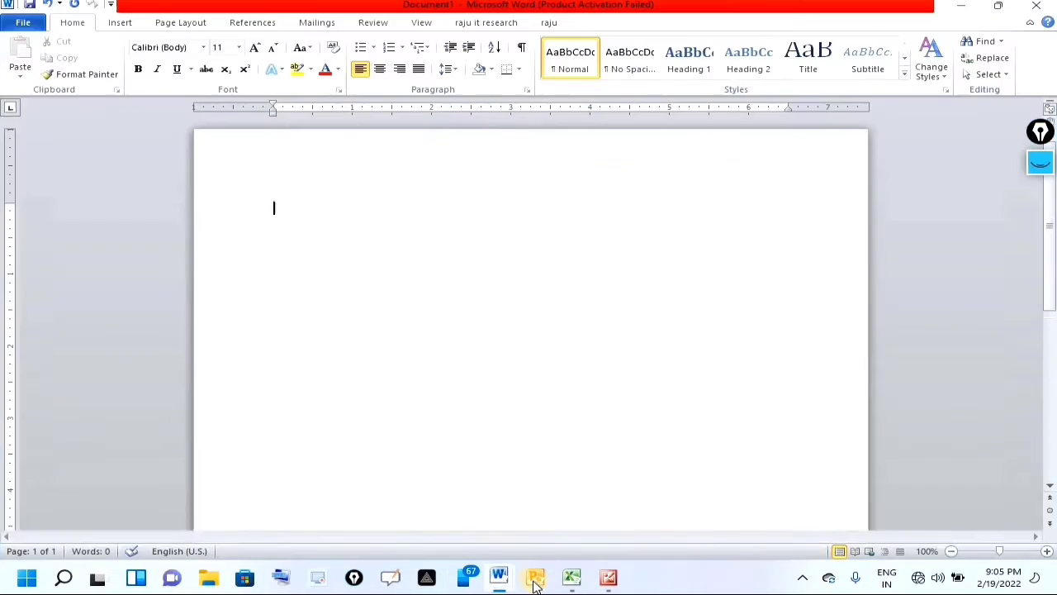
click(535, 581)
click(573, 580)
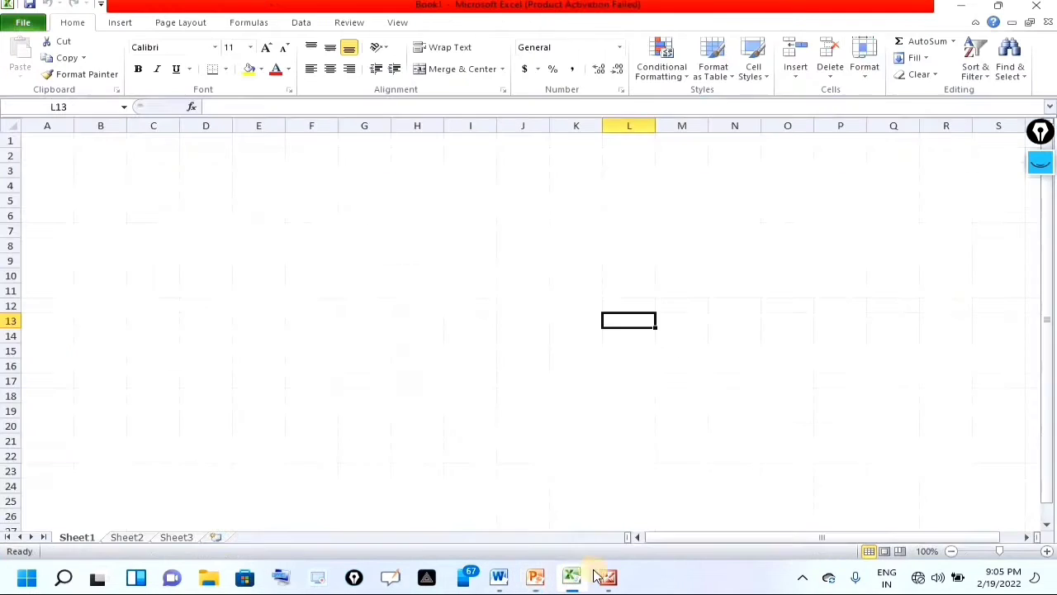
click(608, 582)
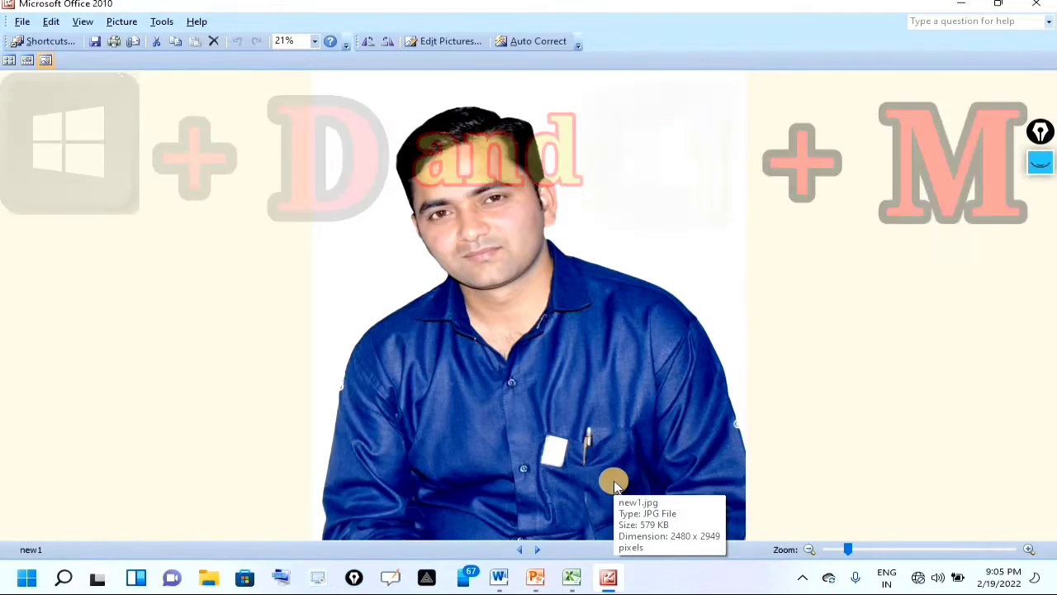
Return to the desktop, then open Feedback Hub and close it
key(super+d)
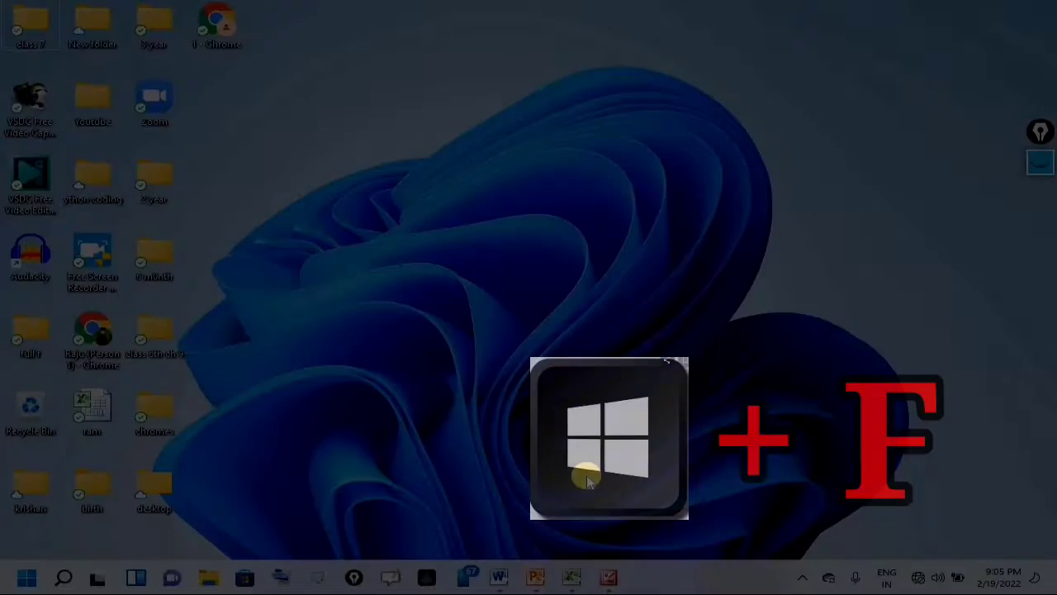
key(super+f)
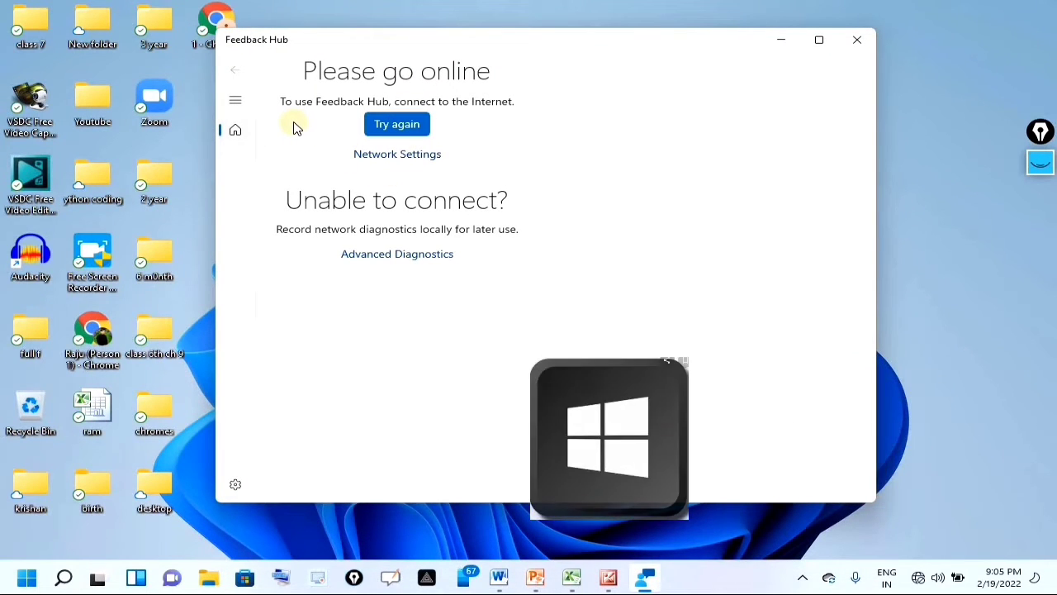
click(864, 43)
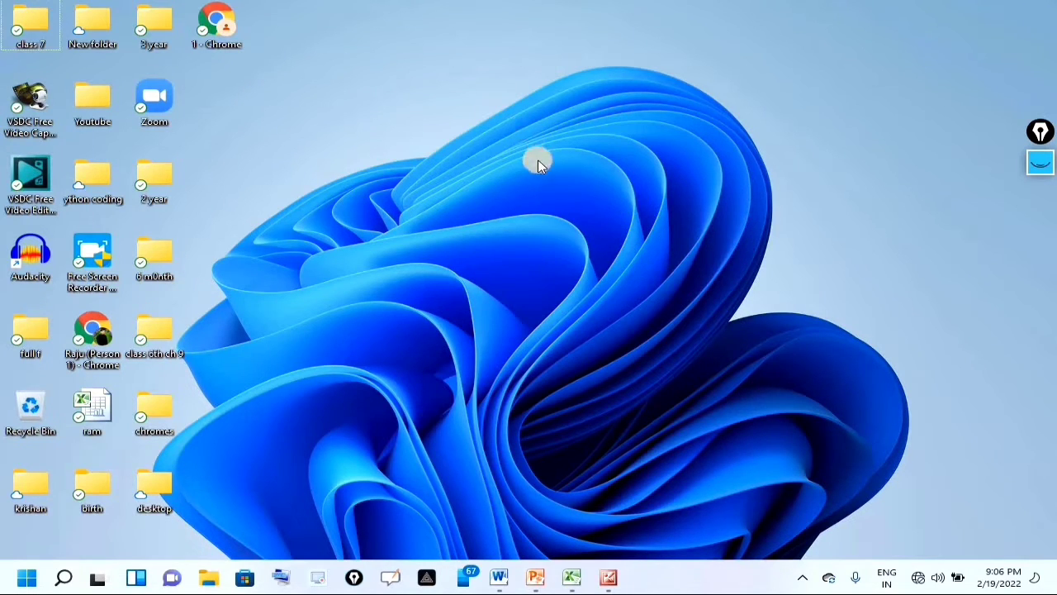
right_click(563, 189)
click(565, 186)
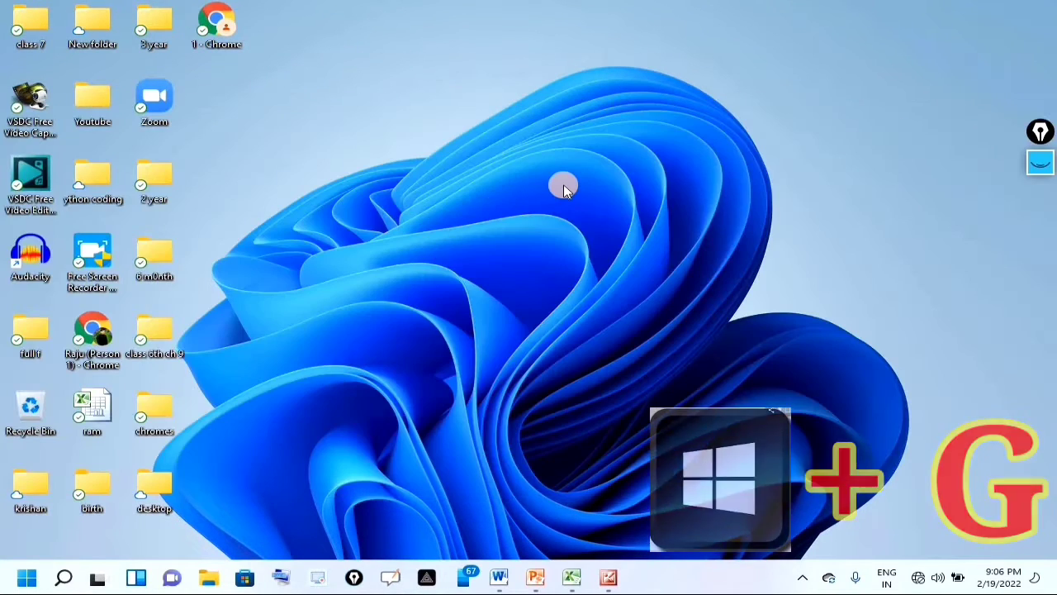
Open the Xbox Game Bar, close its Xbox Social, Capture and What's New widgets, and dismiss the overlay
key(super+g)
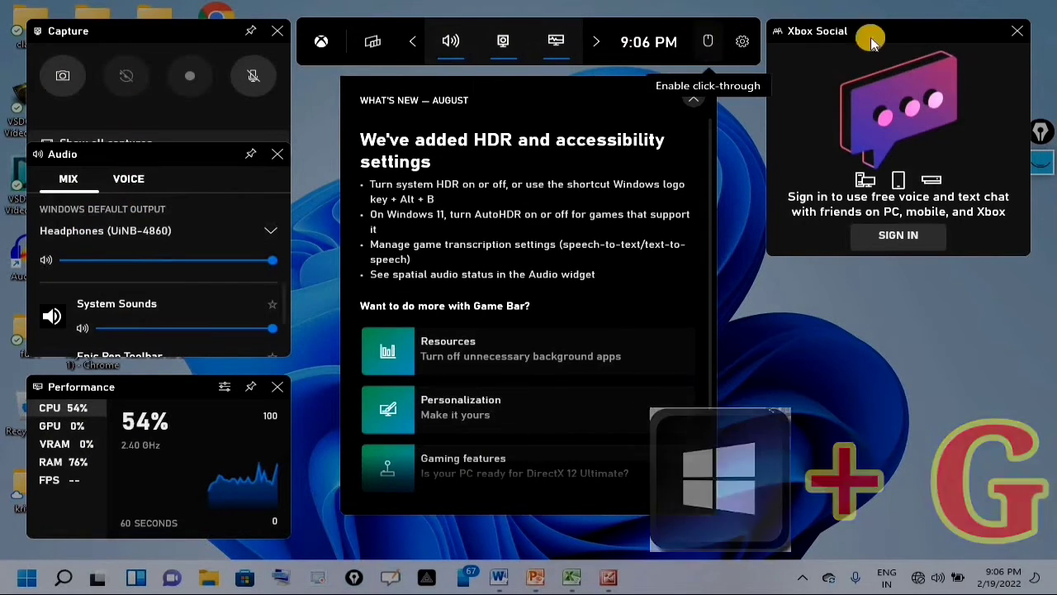
click(1019, 30)
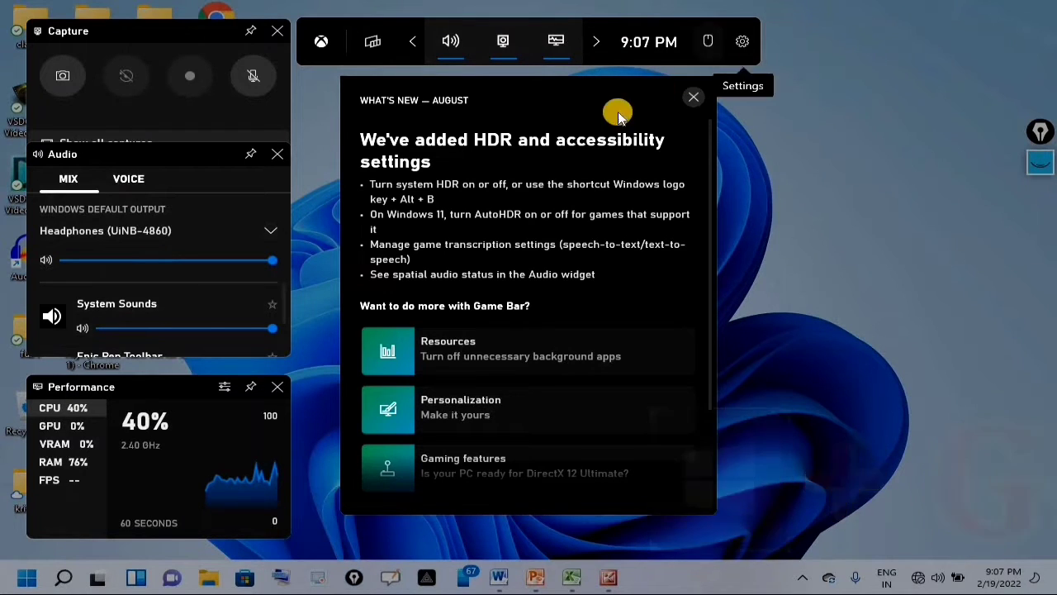
click(275, 31)
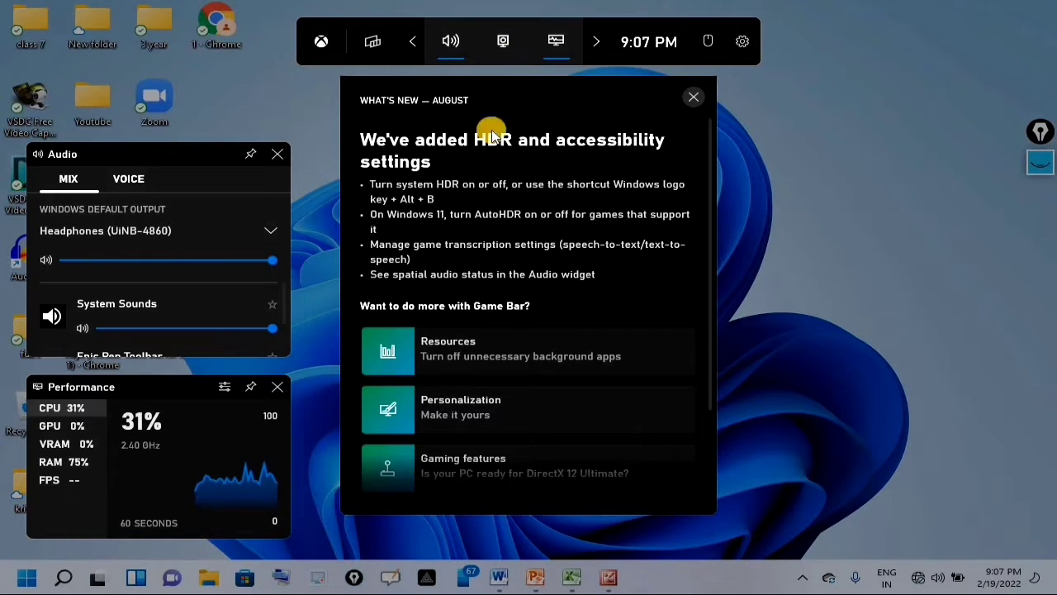
click(693, 98)
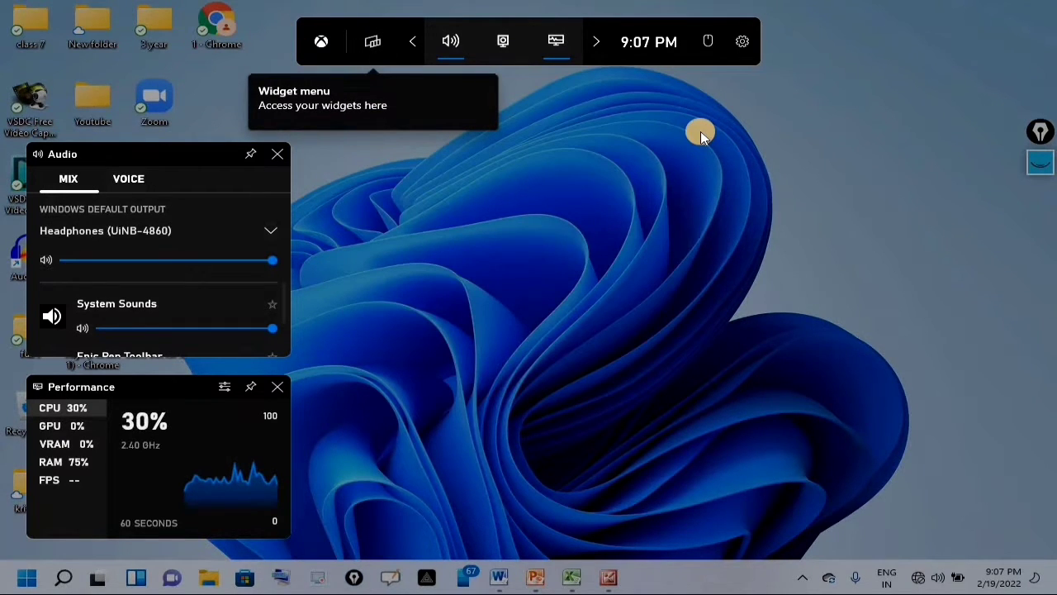
click(700, 131)
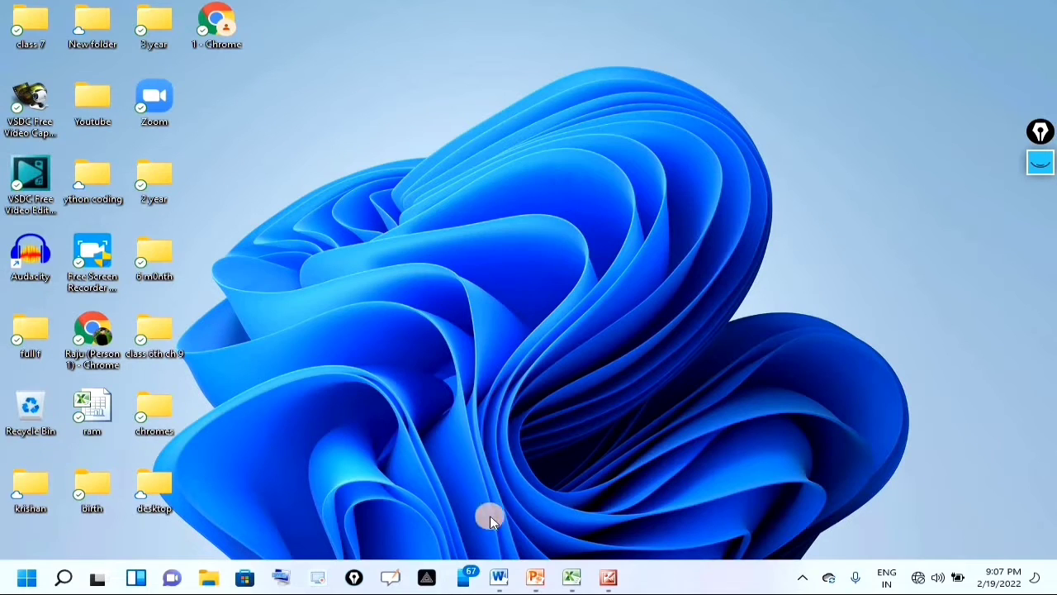
Bring up Word Document1 and try to start voice typing twice, dismissing the voice typing bar each time
mouse_move(495, 578)
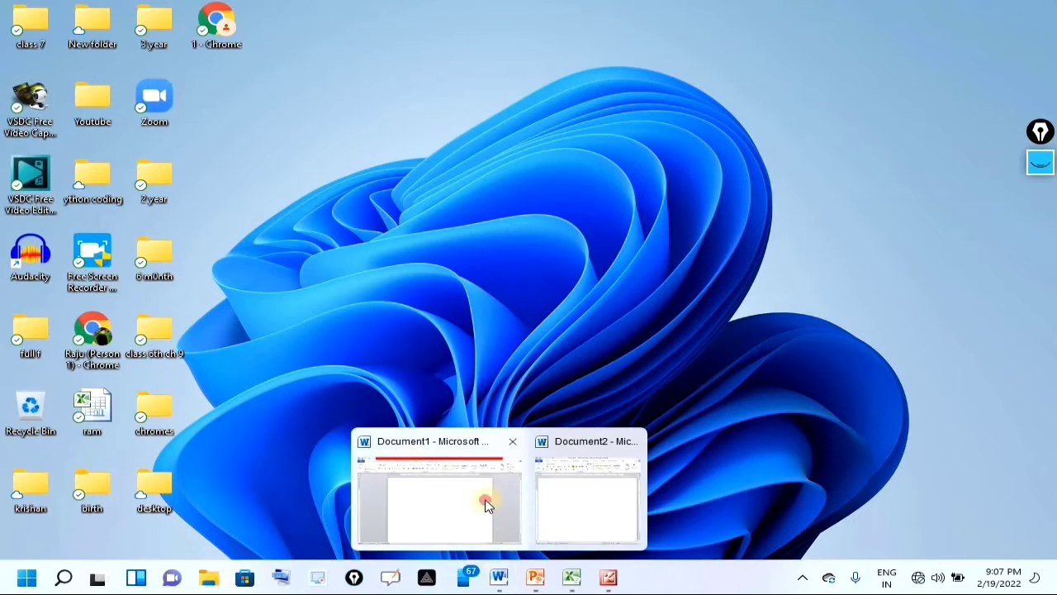
click(485, 505)
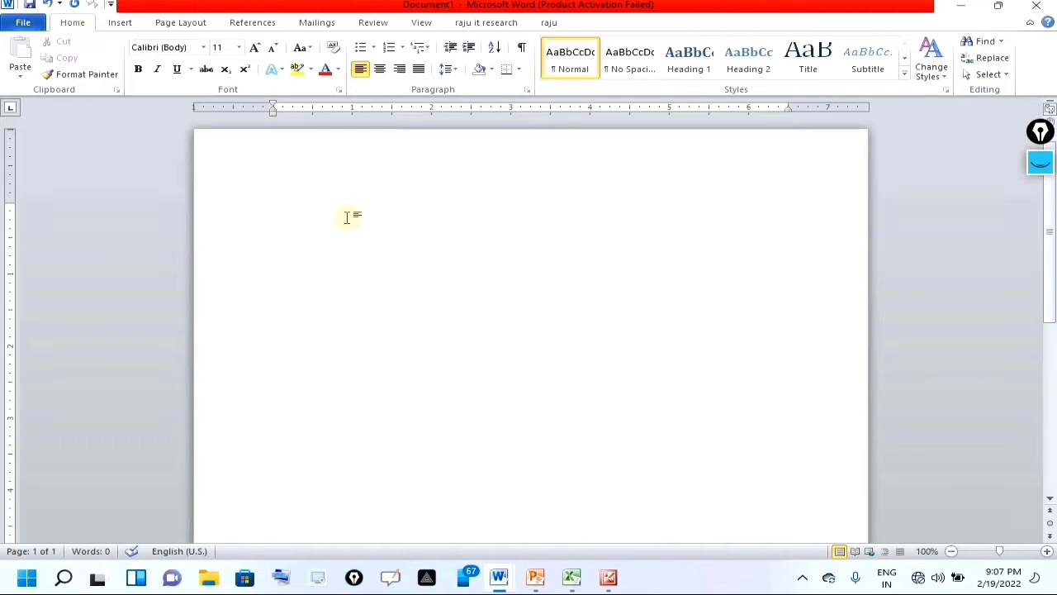
key(super+h)
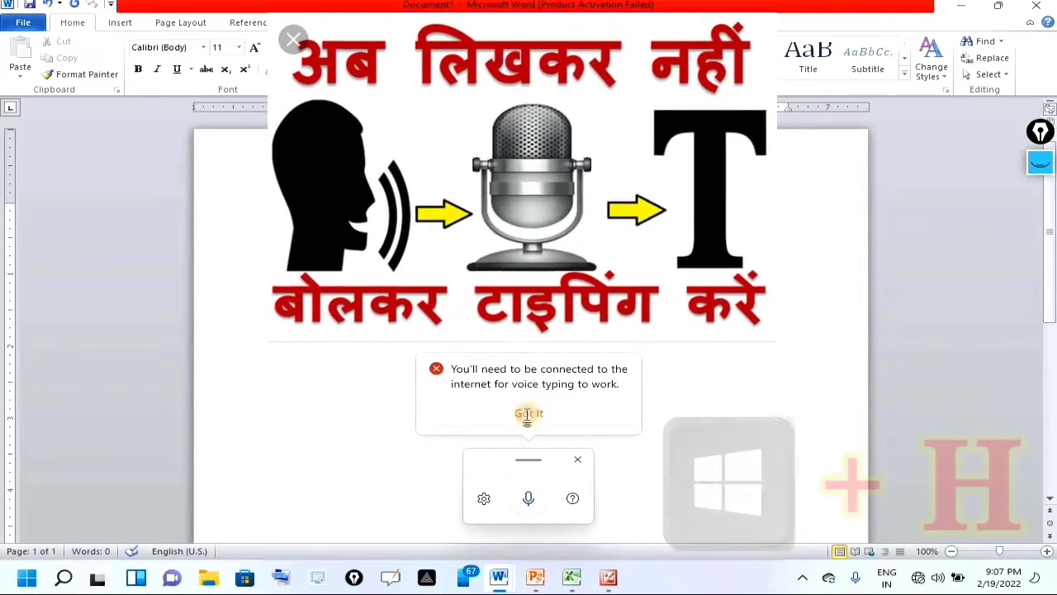
click(529, 413)
click(529, 501)
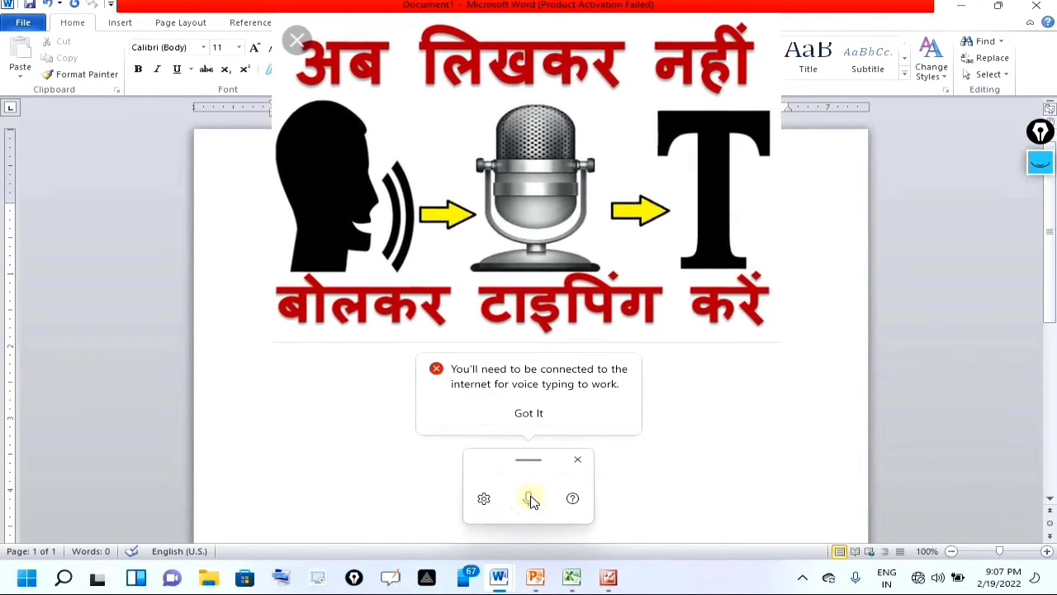
click(580, 461)
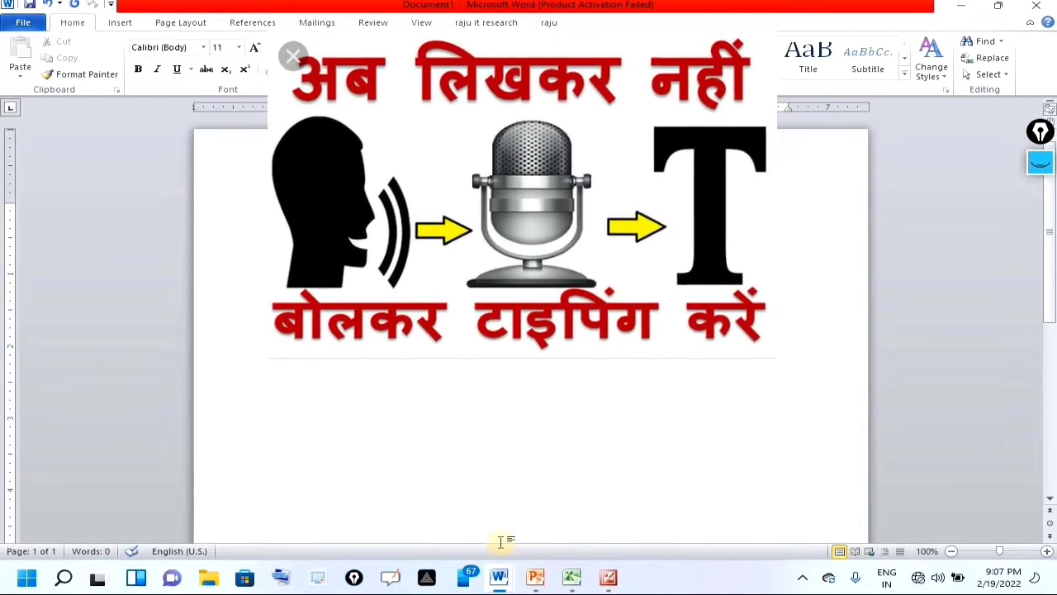
key(super+h)
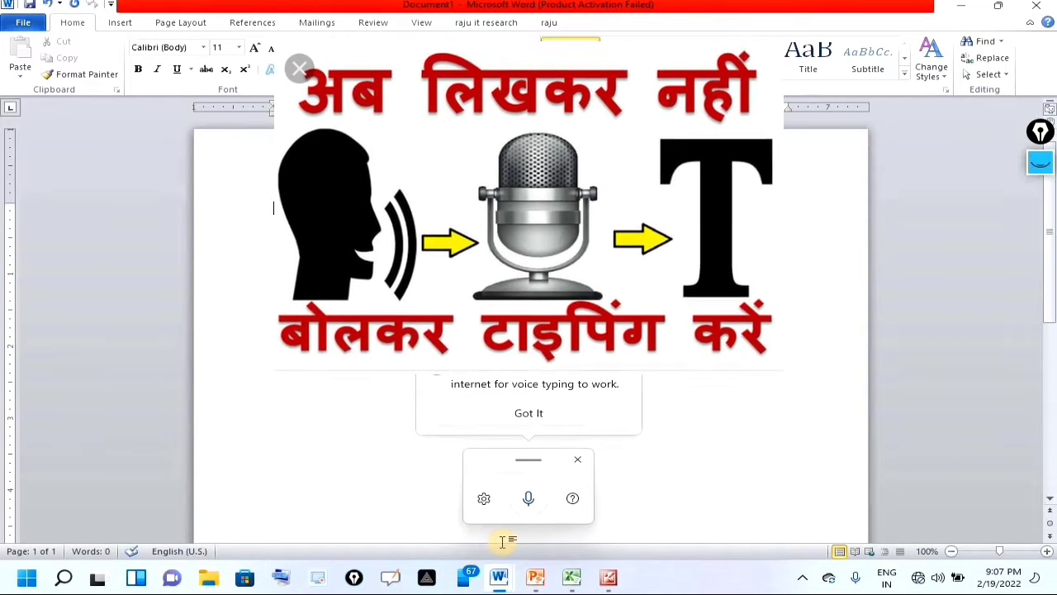
click(530, 415)
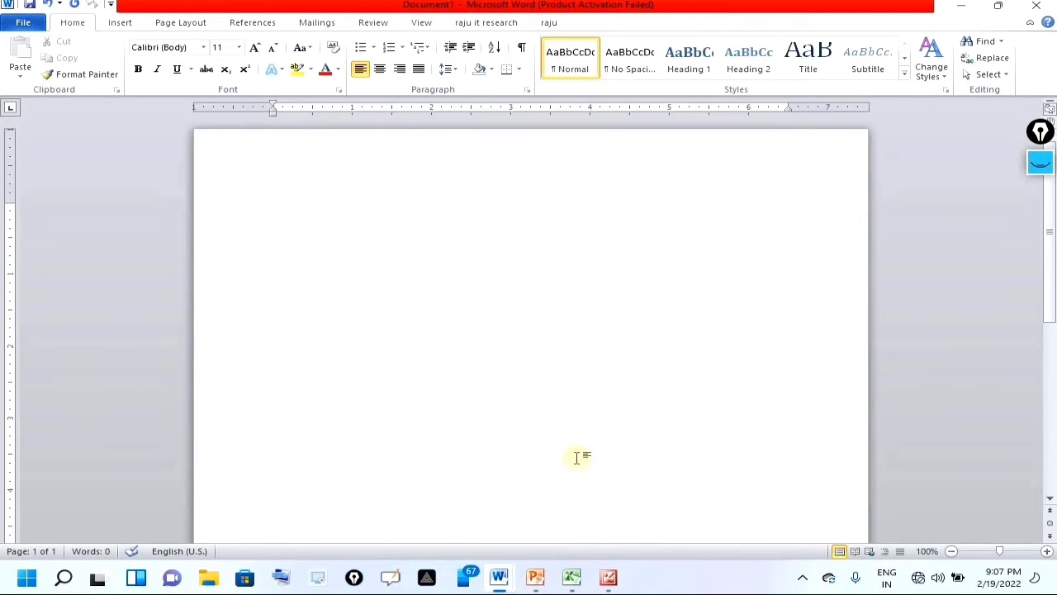
Minimize Word Document1 to return to the desktop, and lock the computer
click(967, 6)
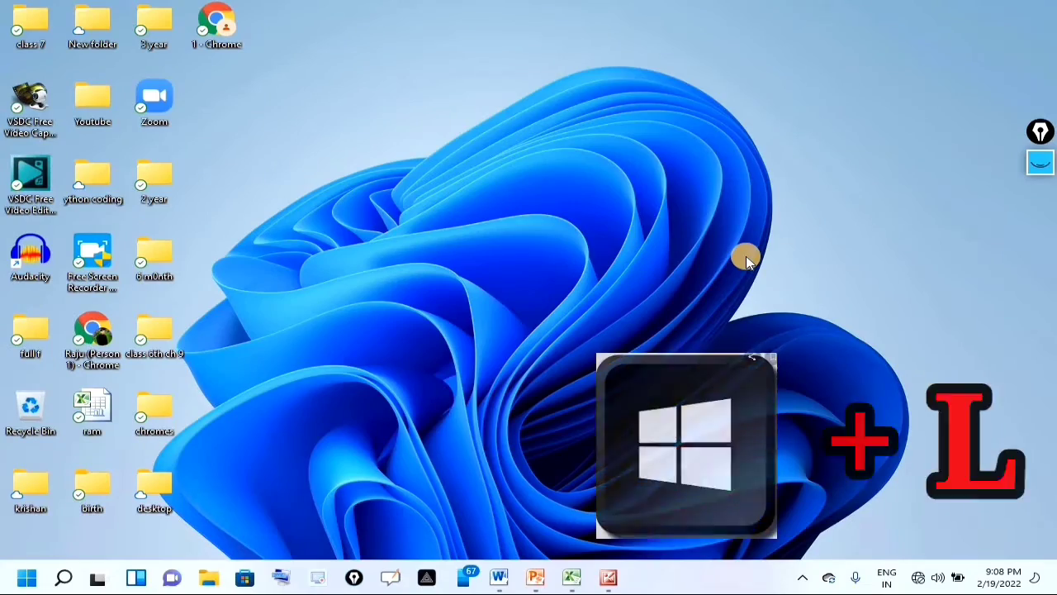
key(super+l)
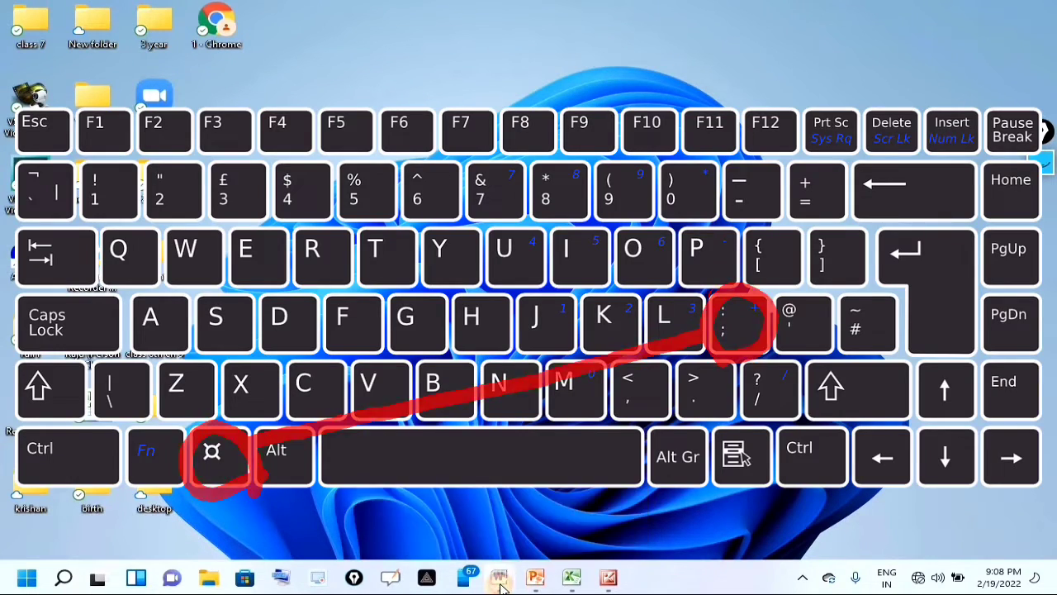
Bring up Word Document1, open the emoji panel and move it over the page's right edge
mouse_move(500, 585)
click(438, 500)
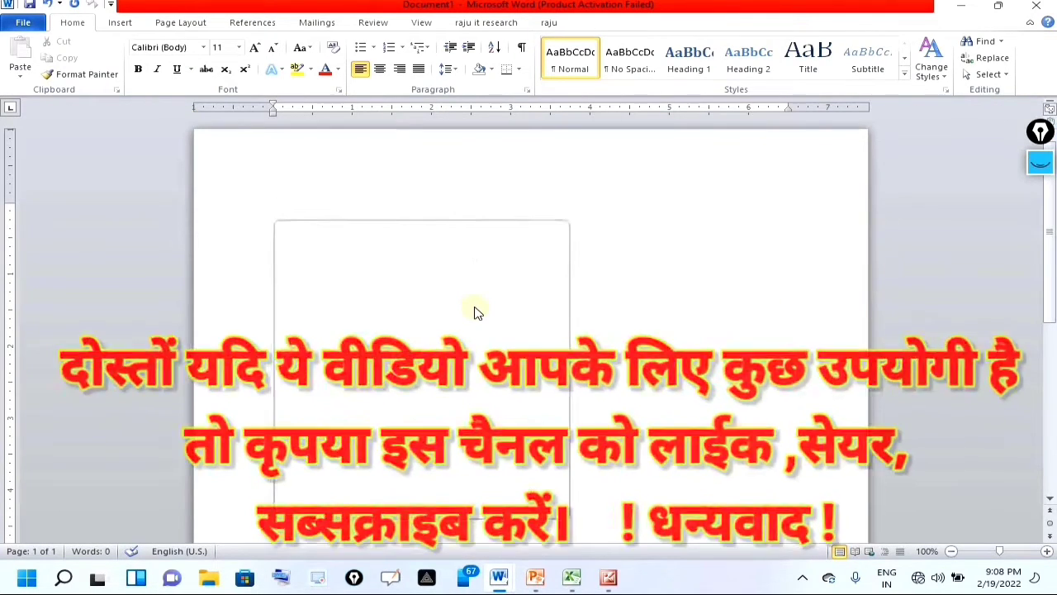
key(super+semicolon)
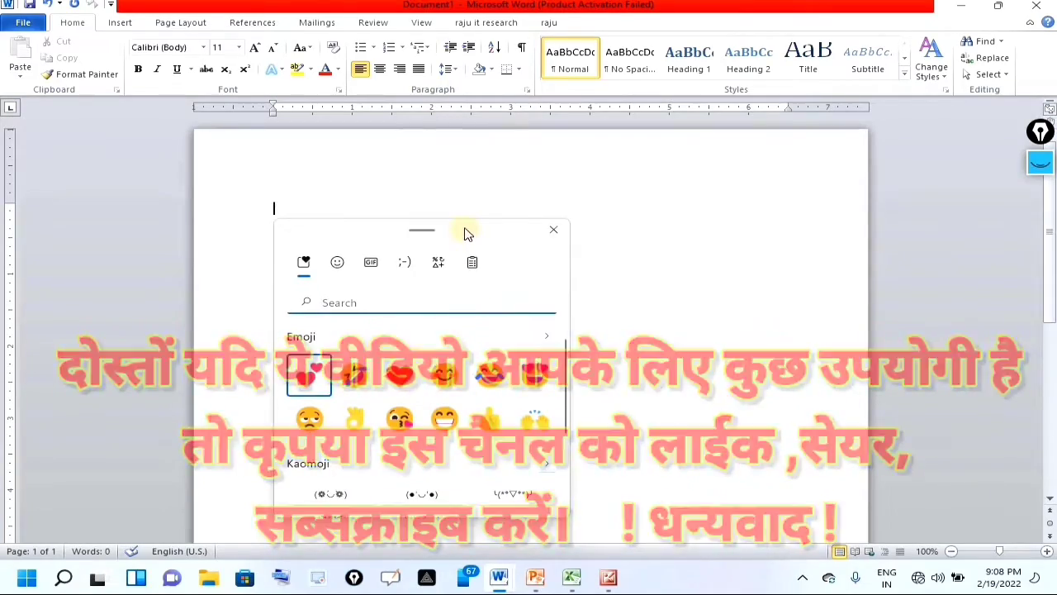
drag(570, 230, 906, 195)
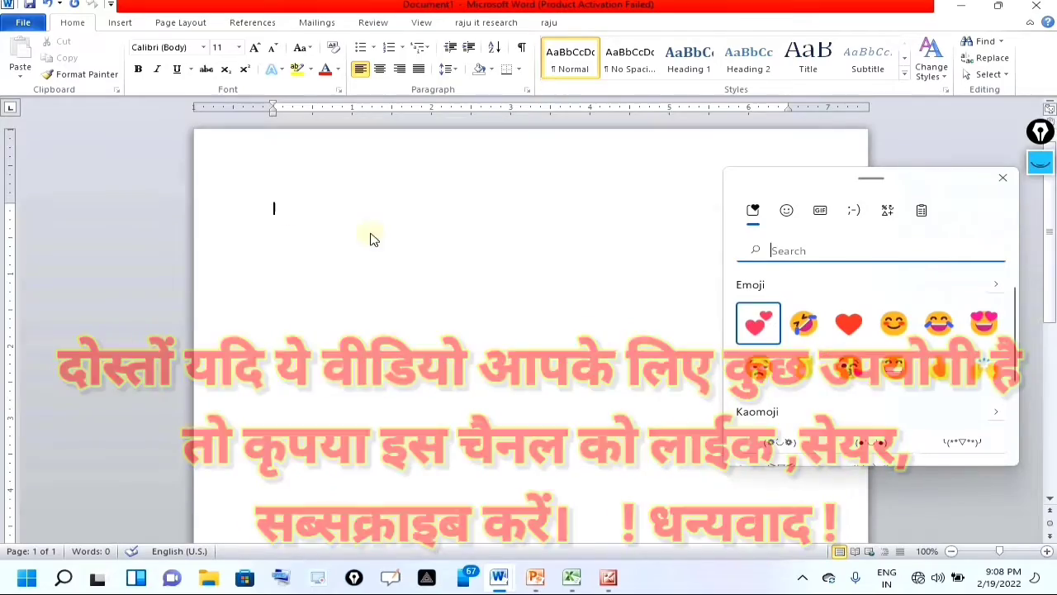
Insert the two-hearts emoji, two red hearts, the smiling face and two more red hearts, and close the emoji panel
click(758, 327)
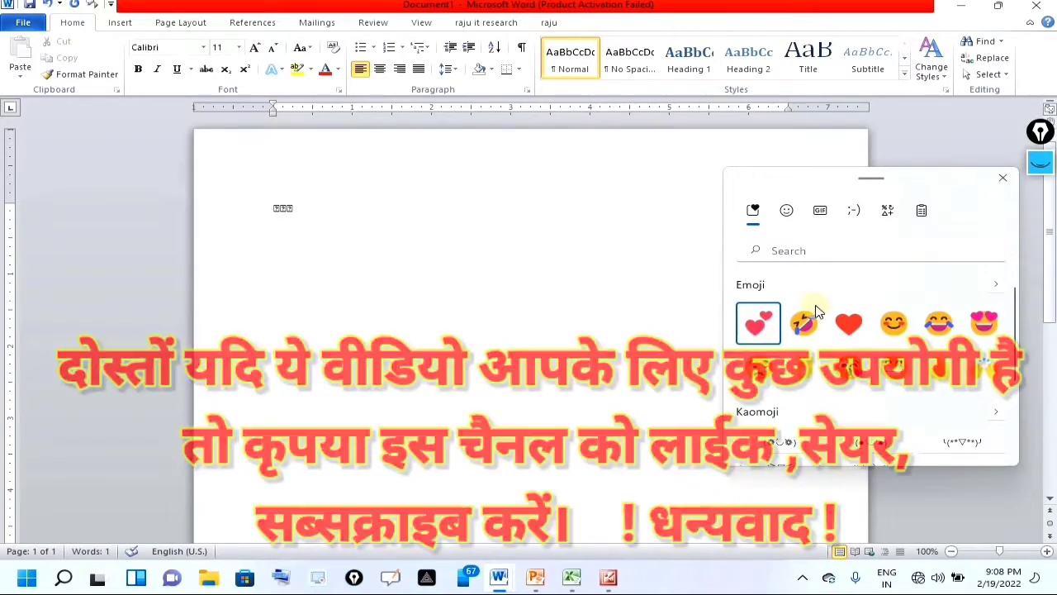
double_click(848, 323)
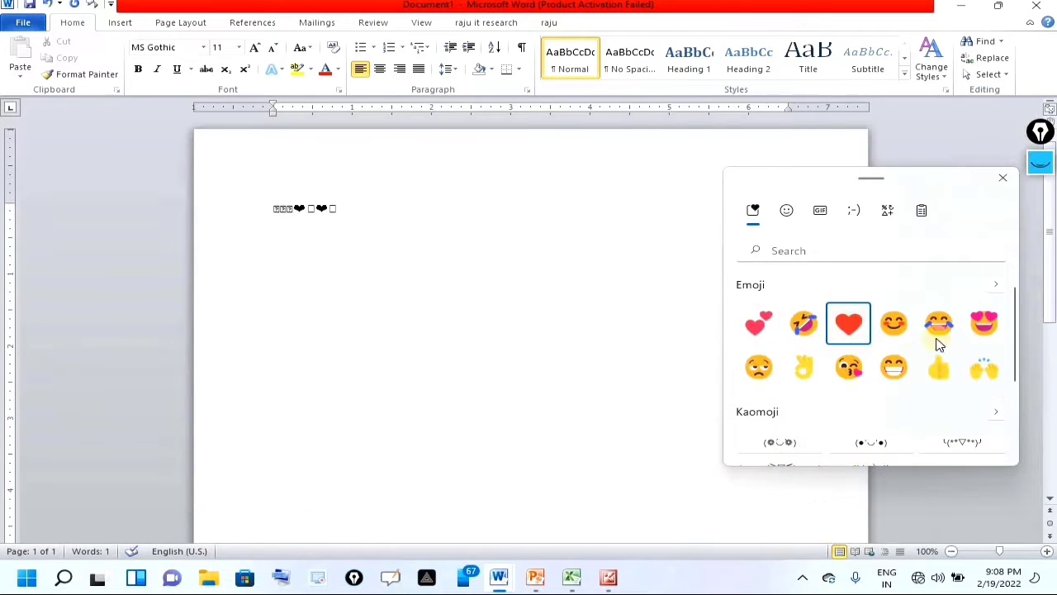
click(894, 323)
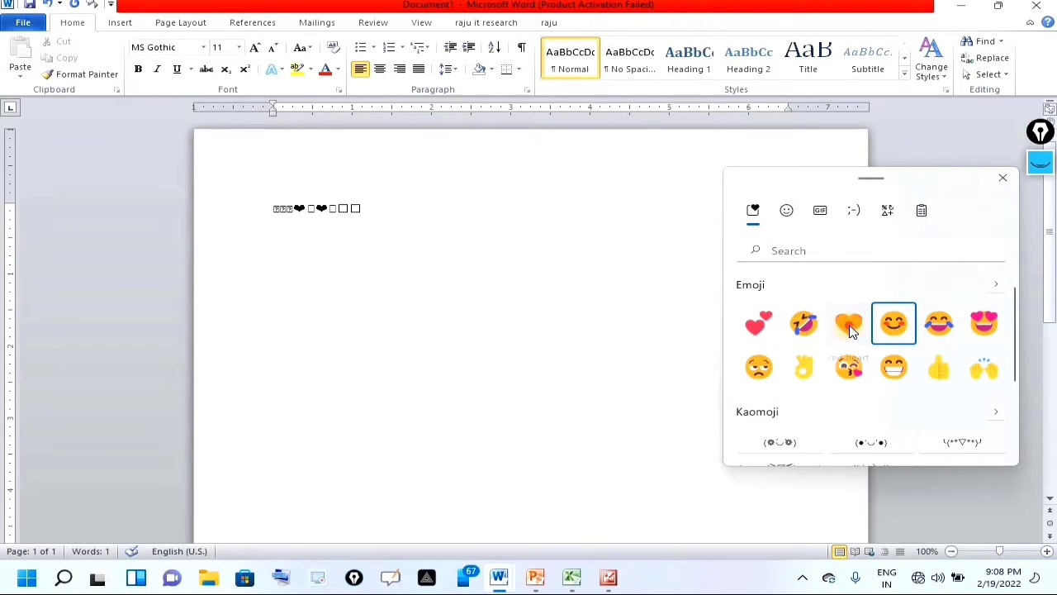
double_click(849, 323)
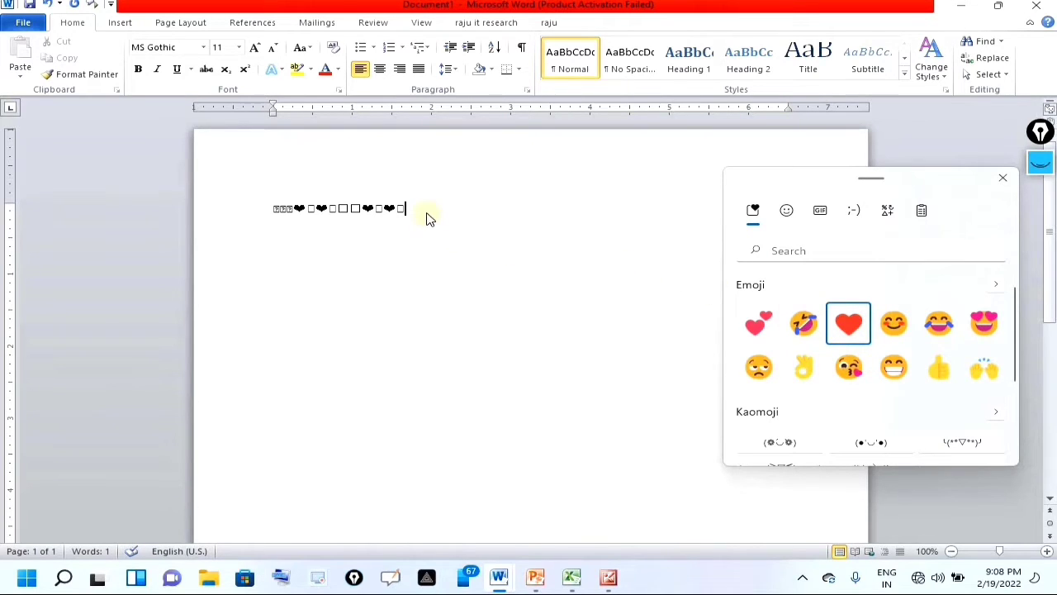
click(1001, 178)
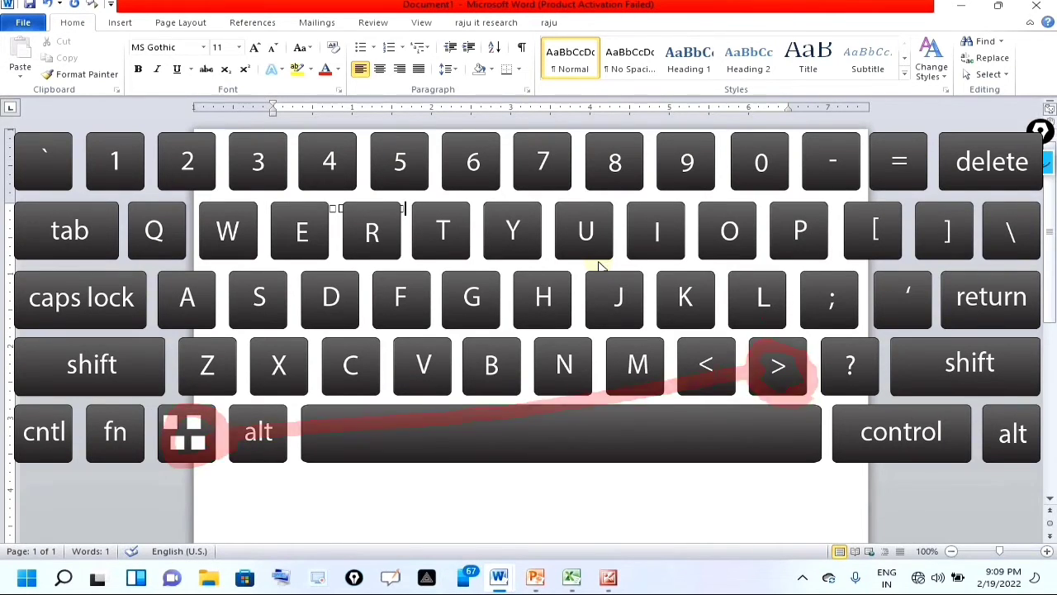
Reopen the emoji panel, look through its Kaomoji and Symbols sections, and close it
key(super+period)
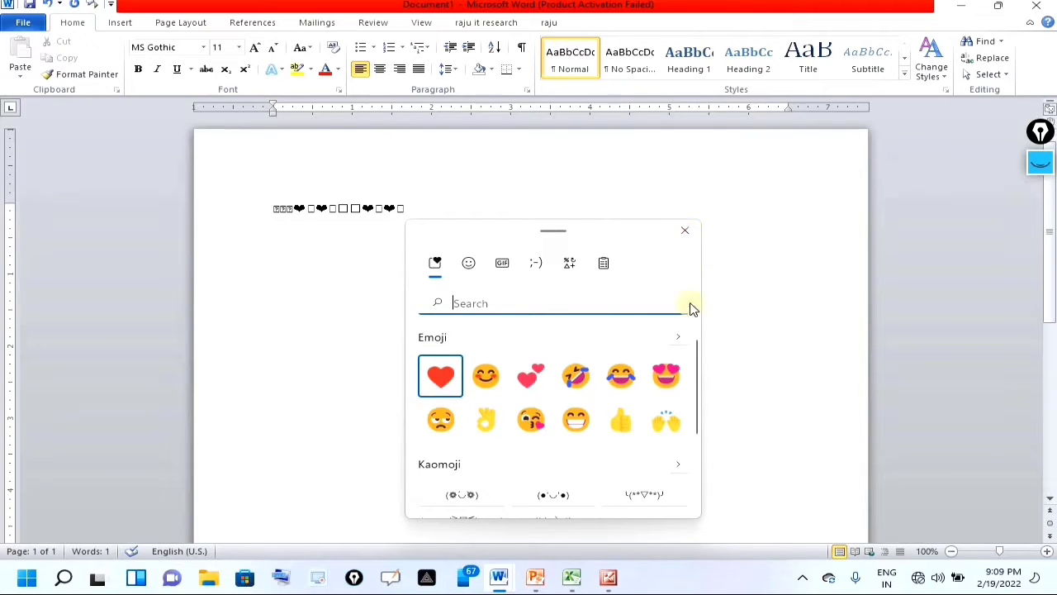
scroll(691, 435, down, 2)
scroll(691, 436, down, 2)
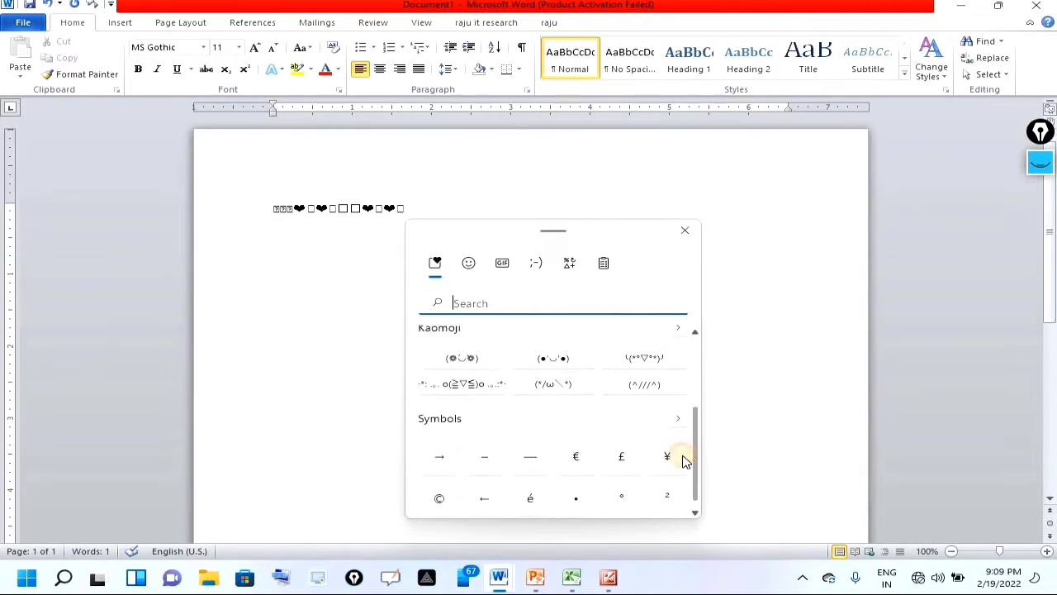
click(684, 234)
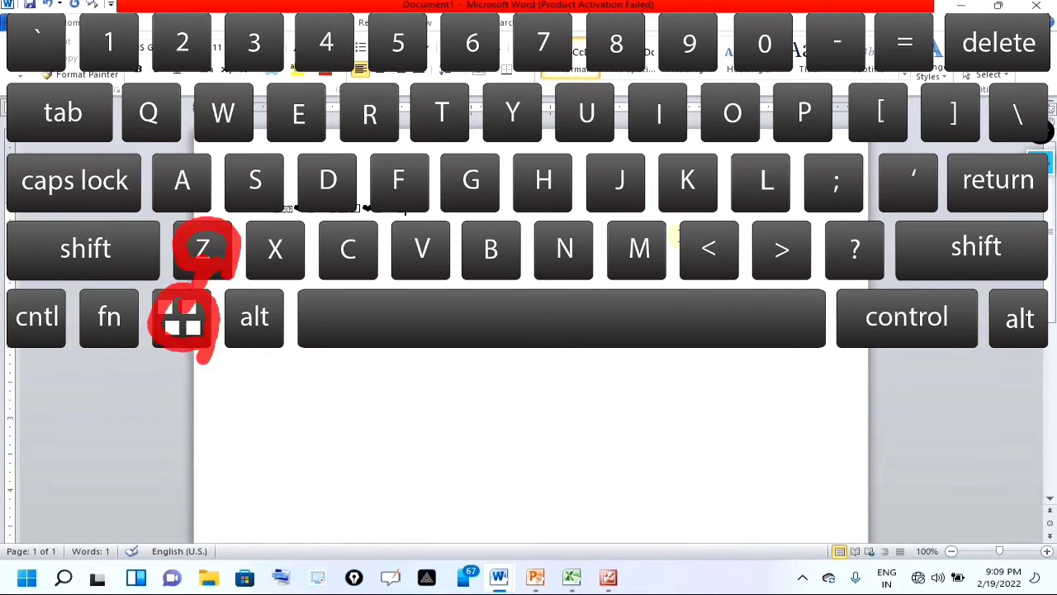
Bring up the Excel, PowerPoint and new1 picture windows in turn, and return to Word Document1
click(569, 585)
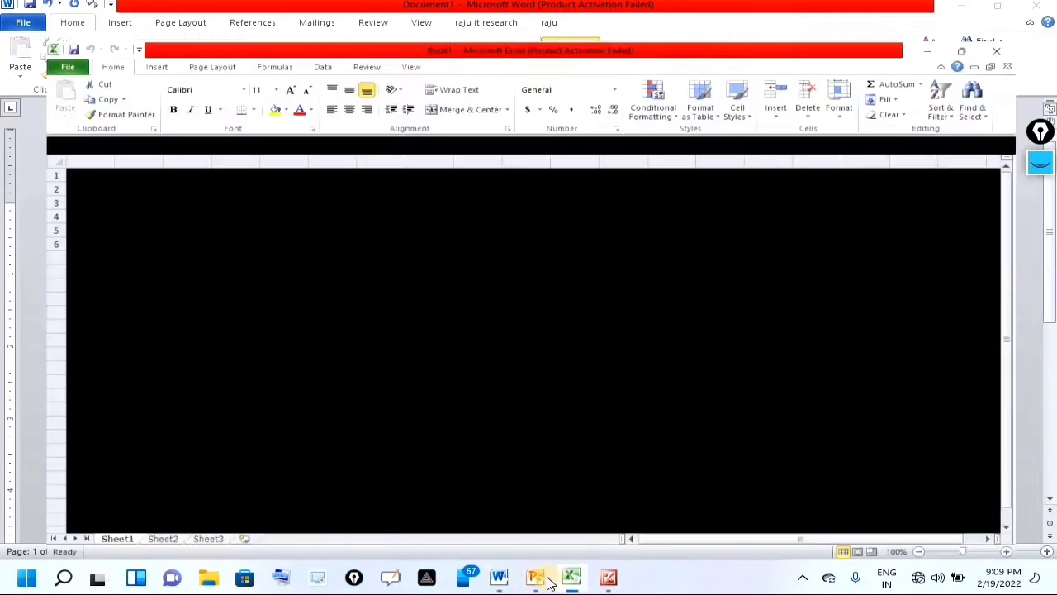
click(535, 578)
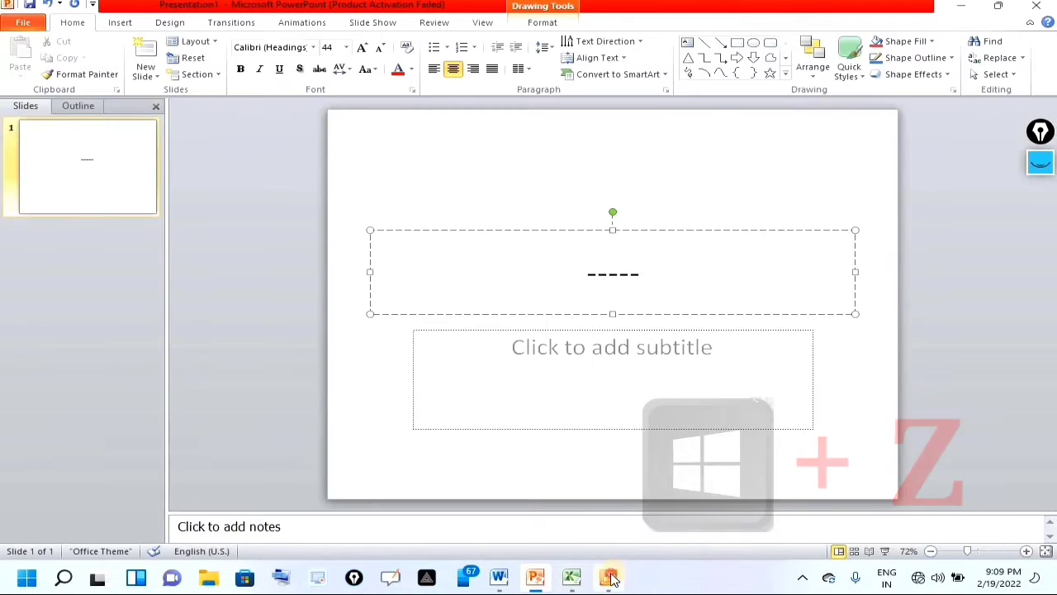
click(610, 578)
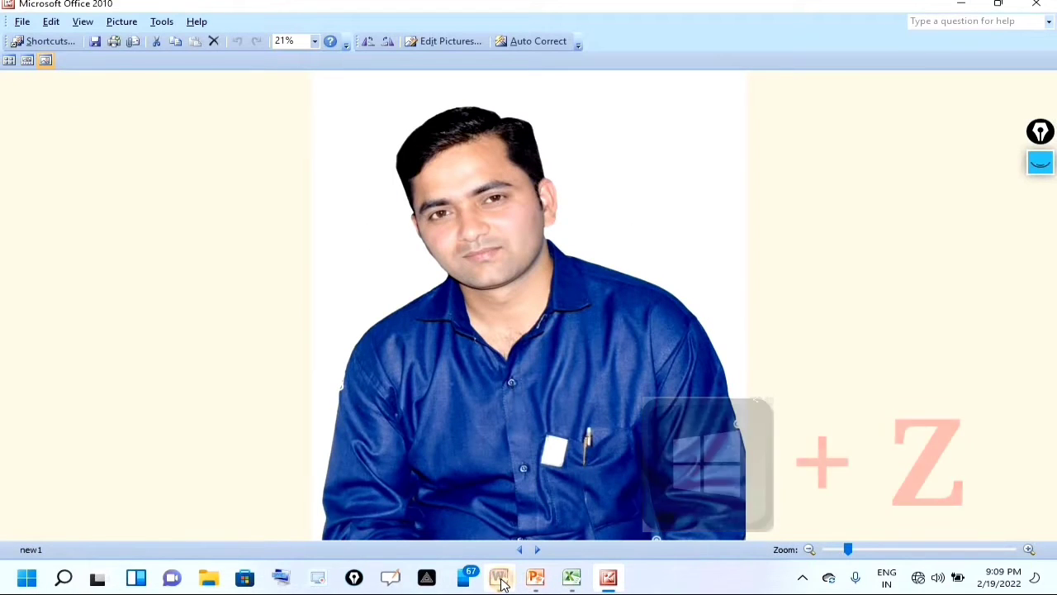
mouse_move(502, 584)
click(467, 519)
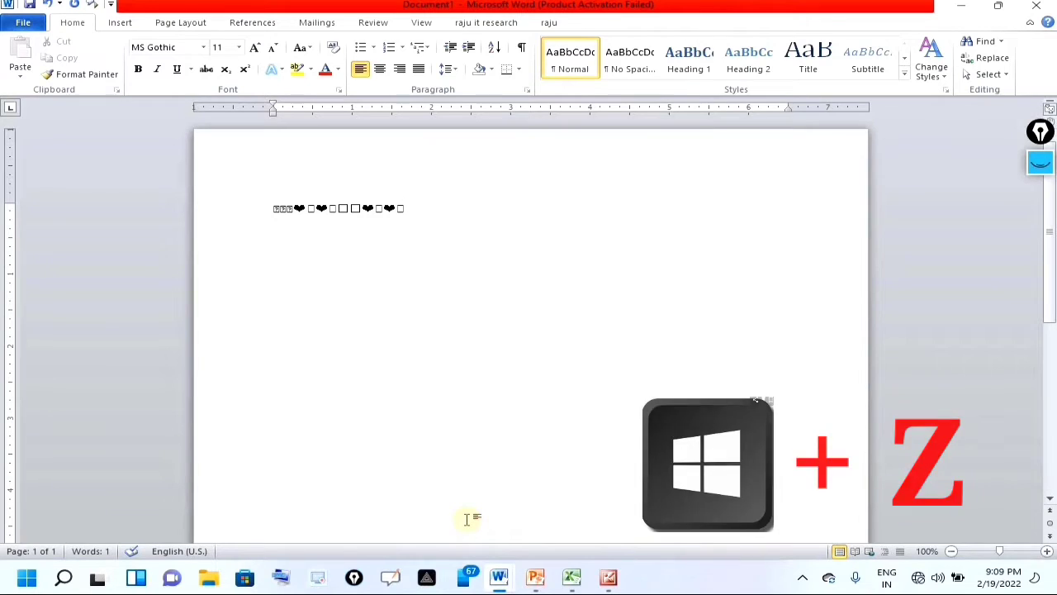
Use the snap layouts to place Word Document1 in the left half and the new1 picture window in the right half
key(super+z)
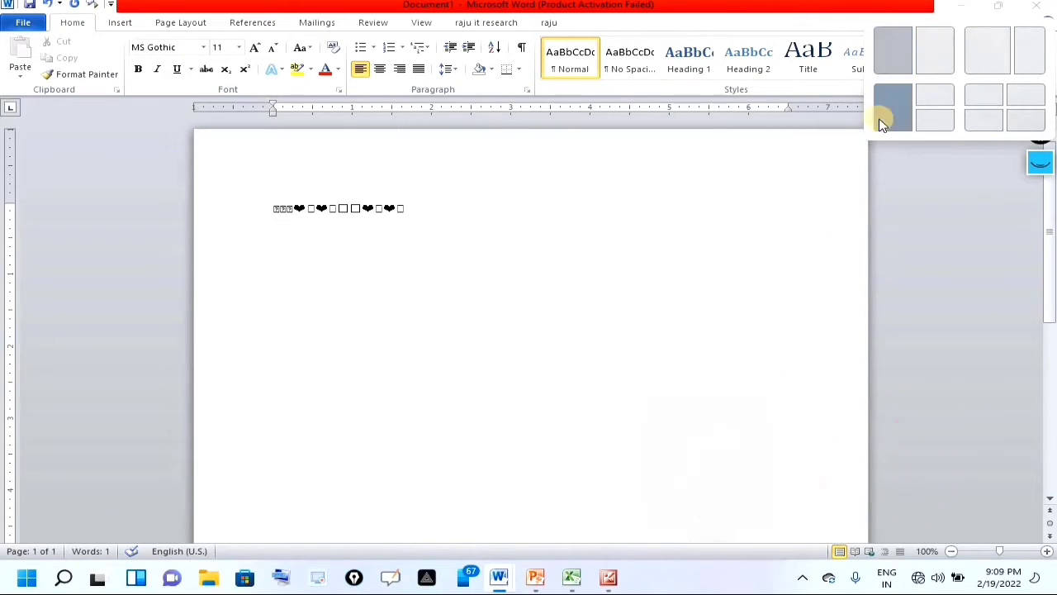
key(super+z)
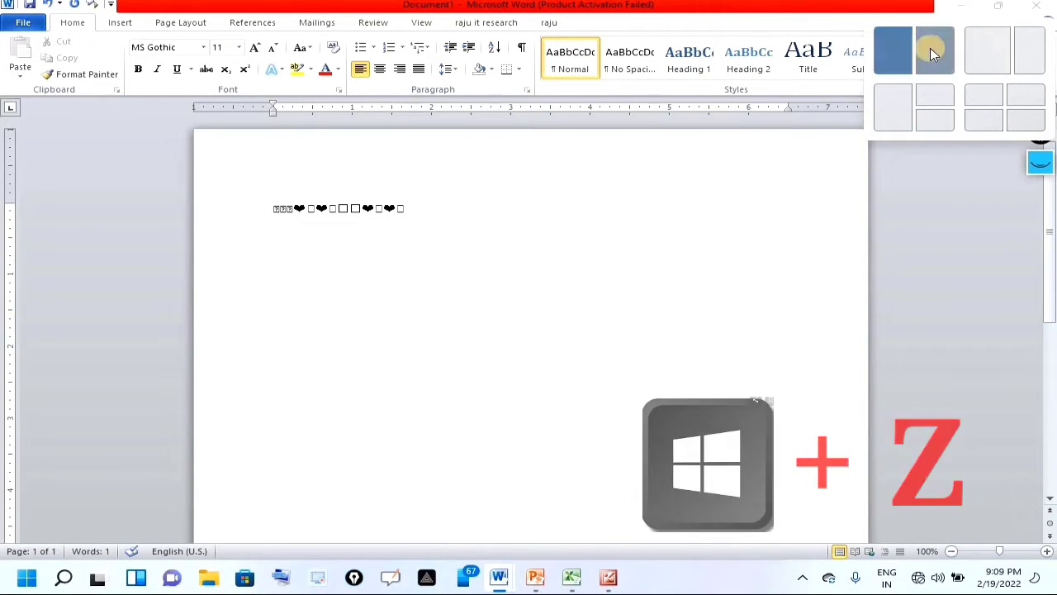
click(899, 47)
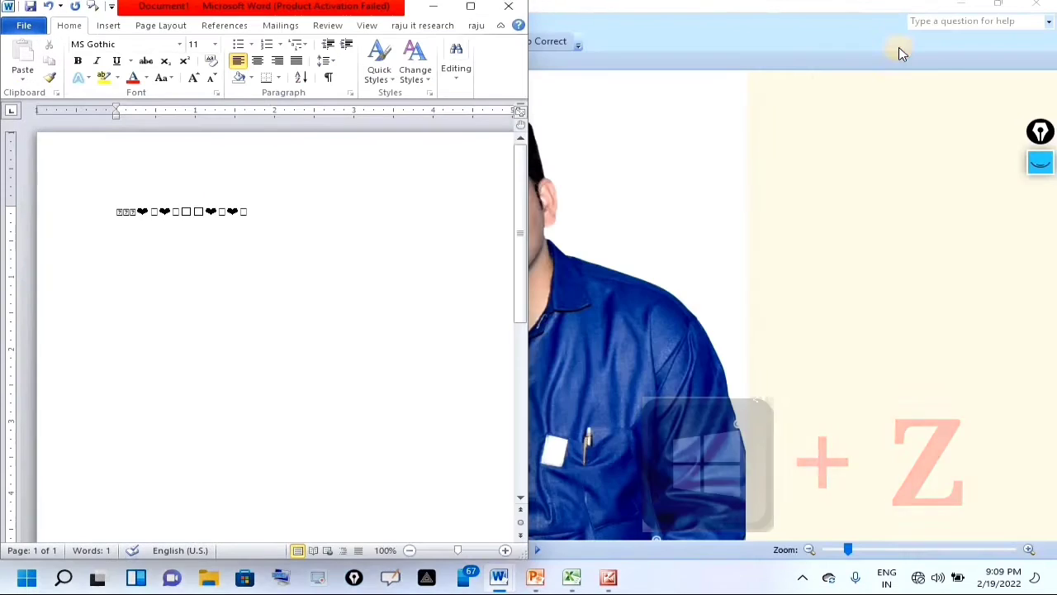
click(709, 194)
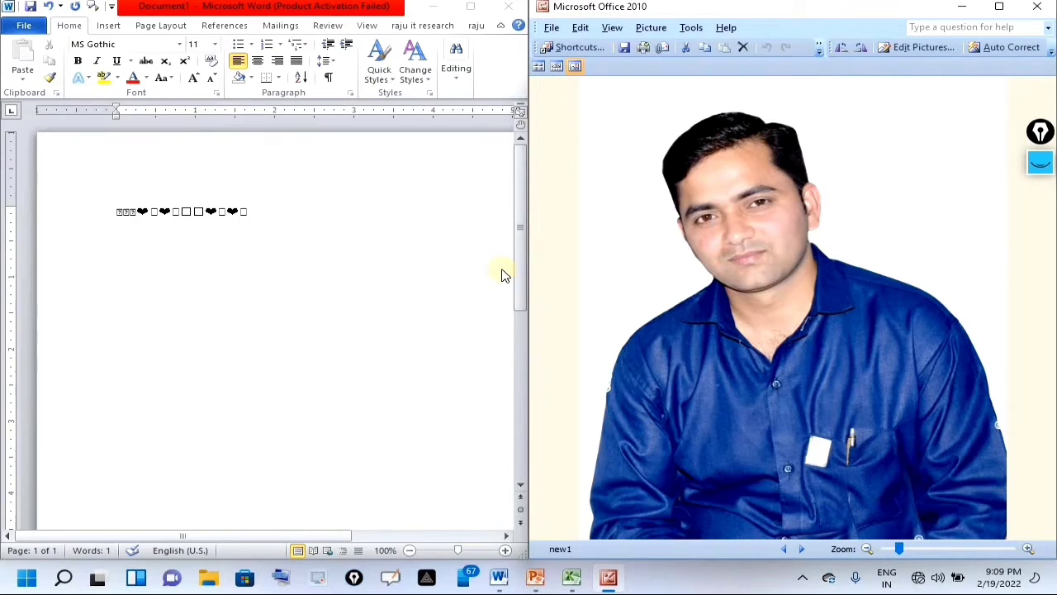
Close the new1 picture window and maximize Word Document1
click(1038, 6)
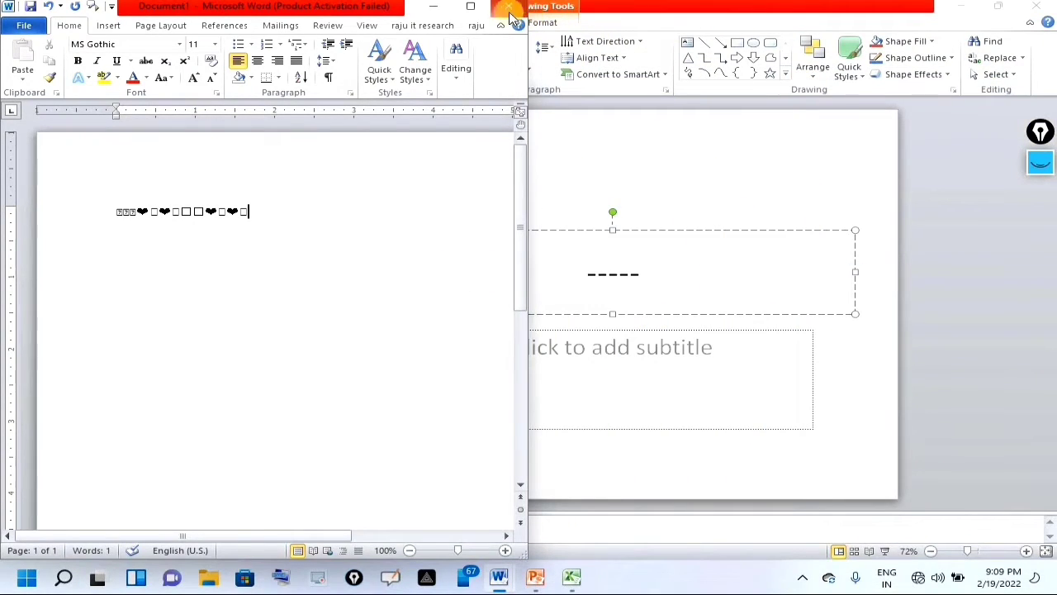
click(469, 10)
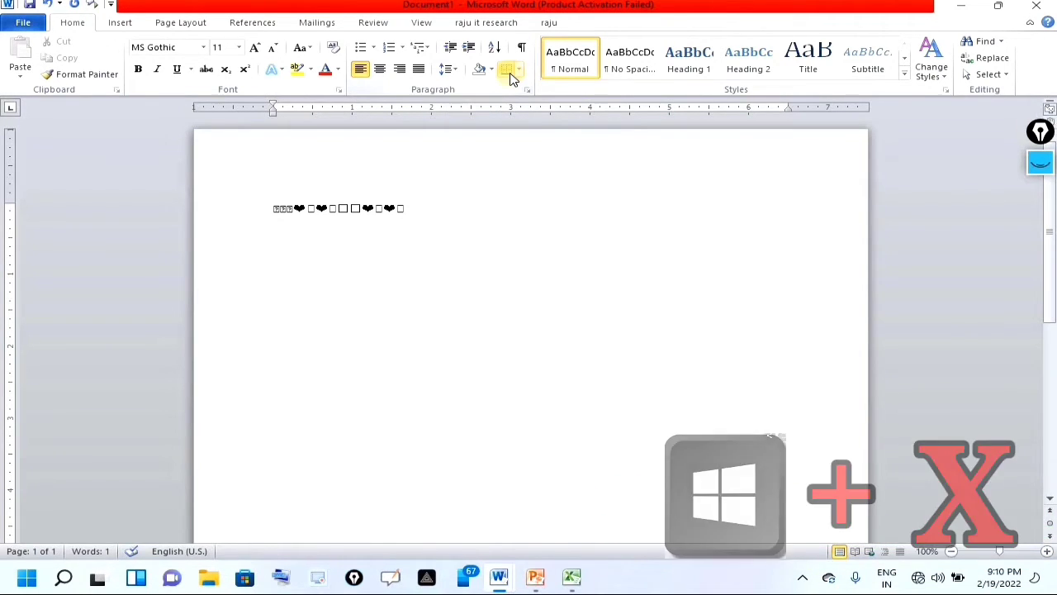
Look through the Start button's quick-link menu, open Device Manager from it, close that window and view the menu again
key(super+x)
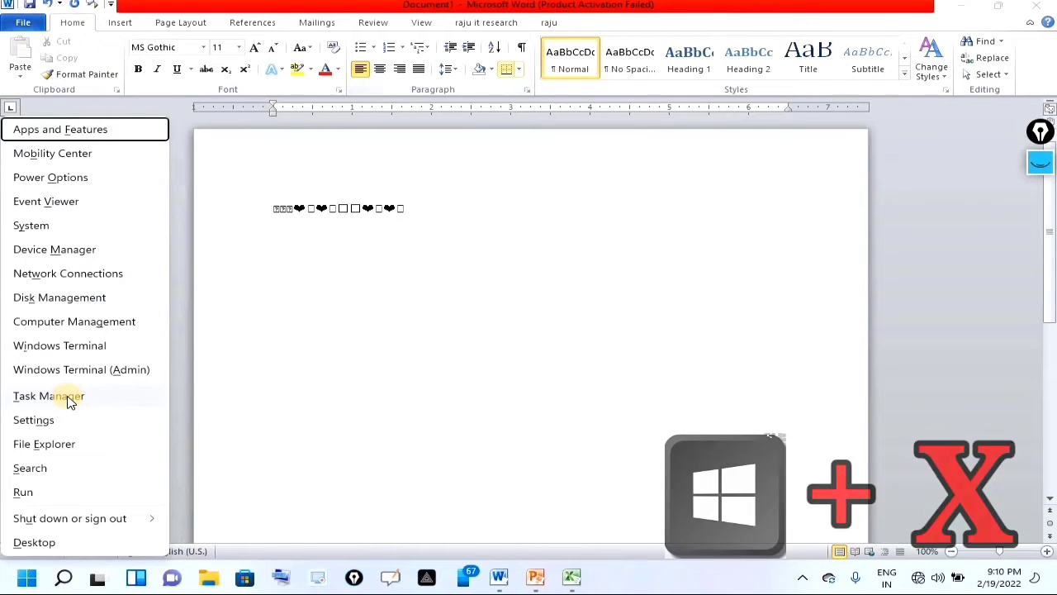
click(302, 387)
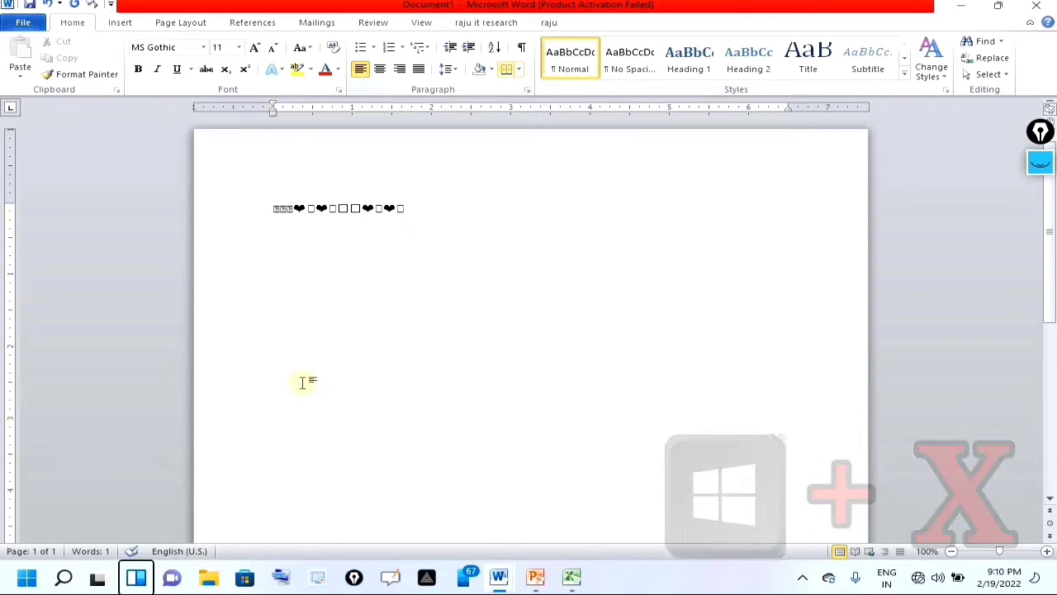
key(super+x)
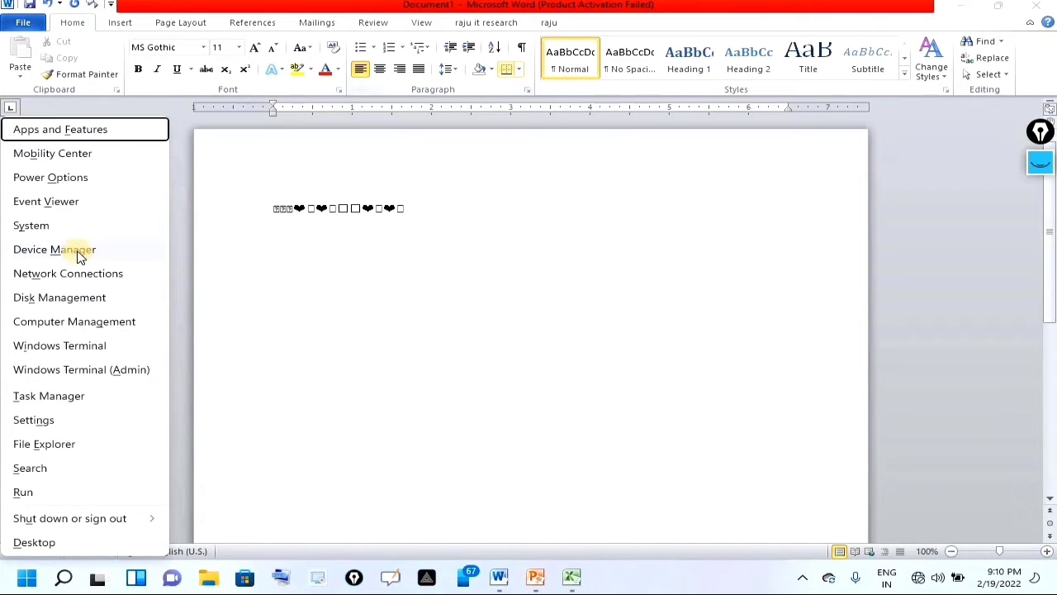
click(79, 251)
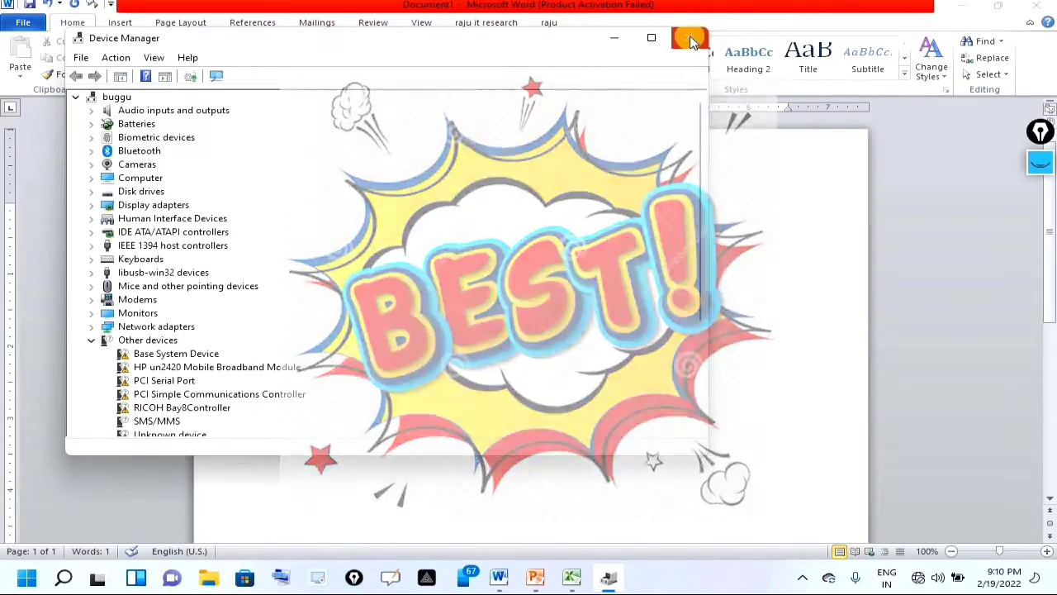
click(691, 39)
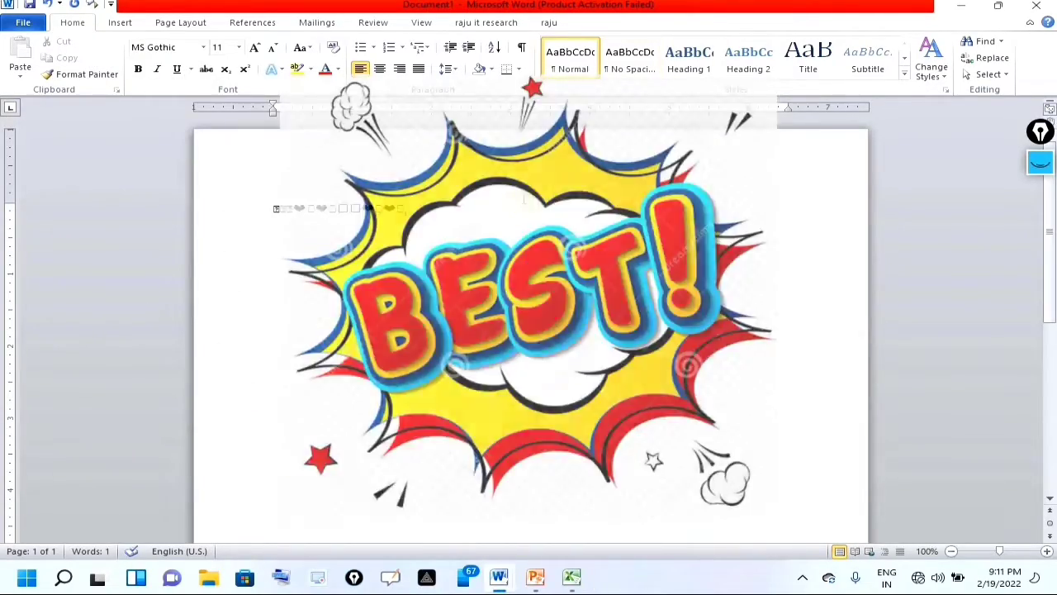
key(super+x)
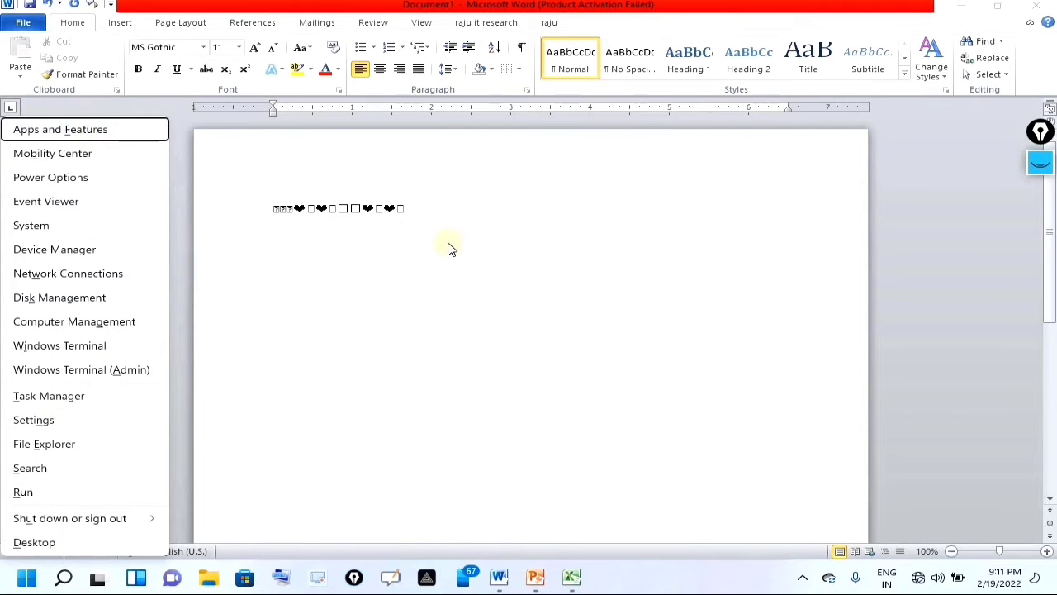
click(439, 213)
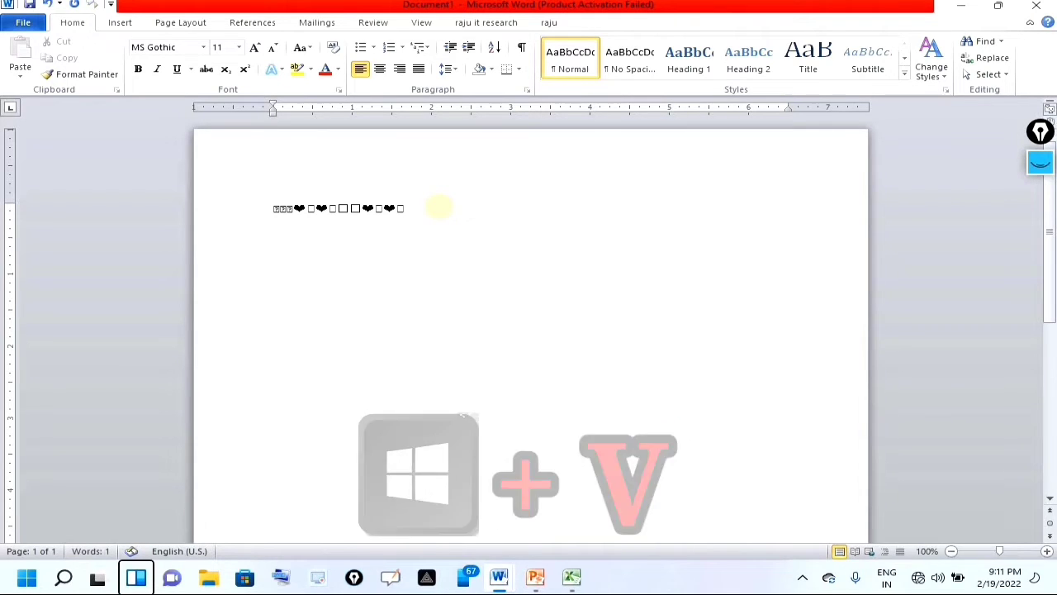
Open the Clip Art pane and delete the line of emoji symbols from Document1
click(119, 22)
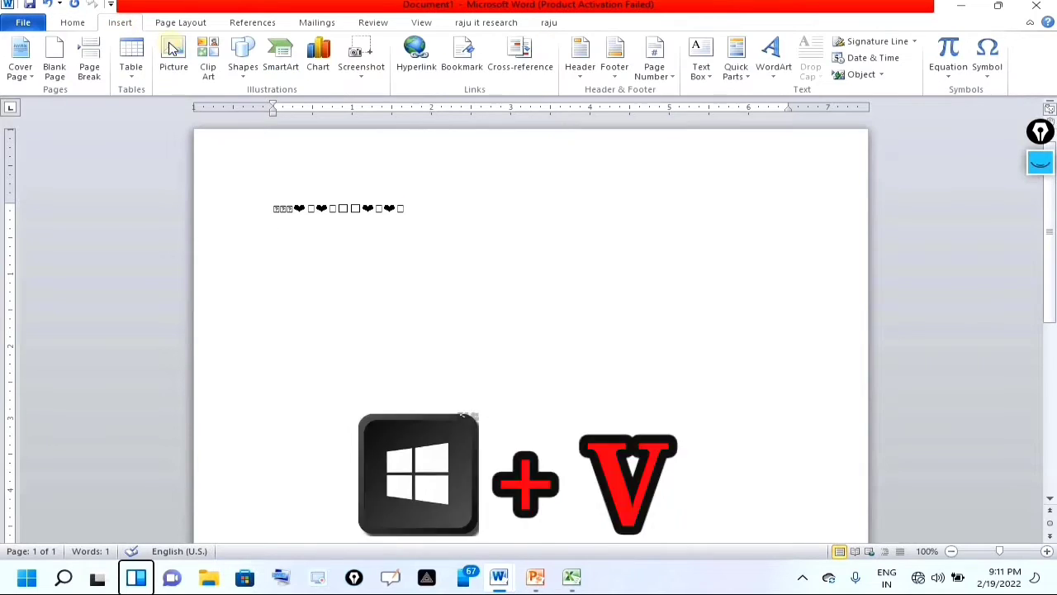
click(208, 66)
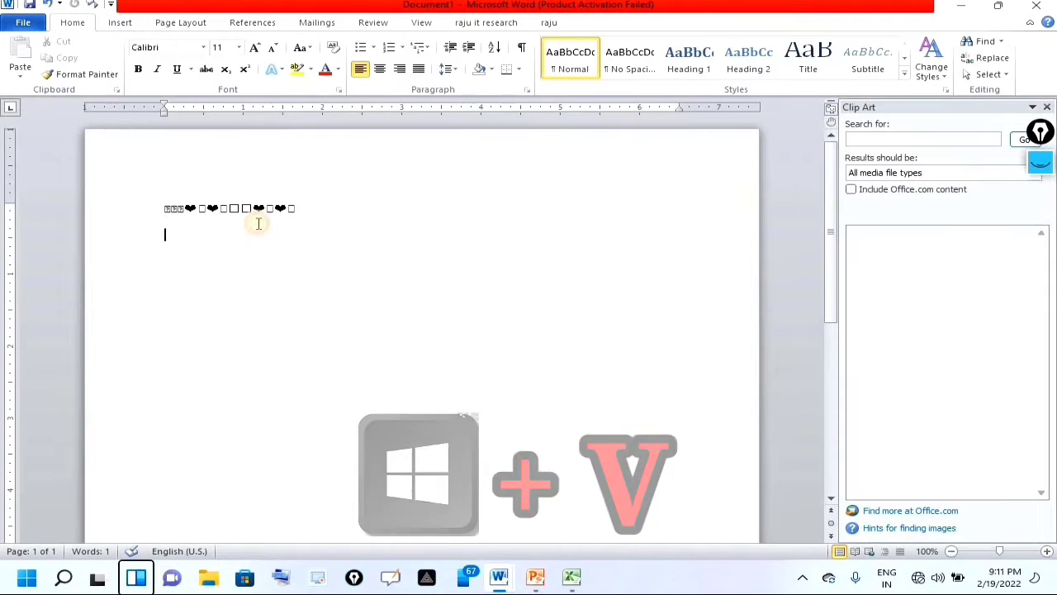
drag(260, 221, 138, 225)
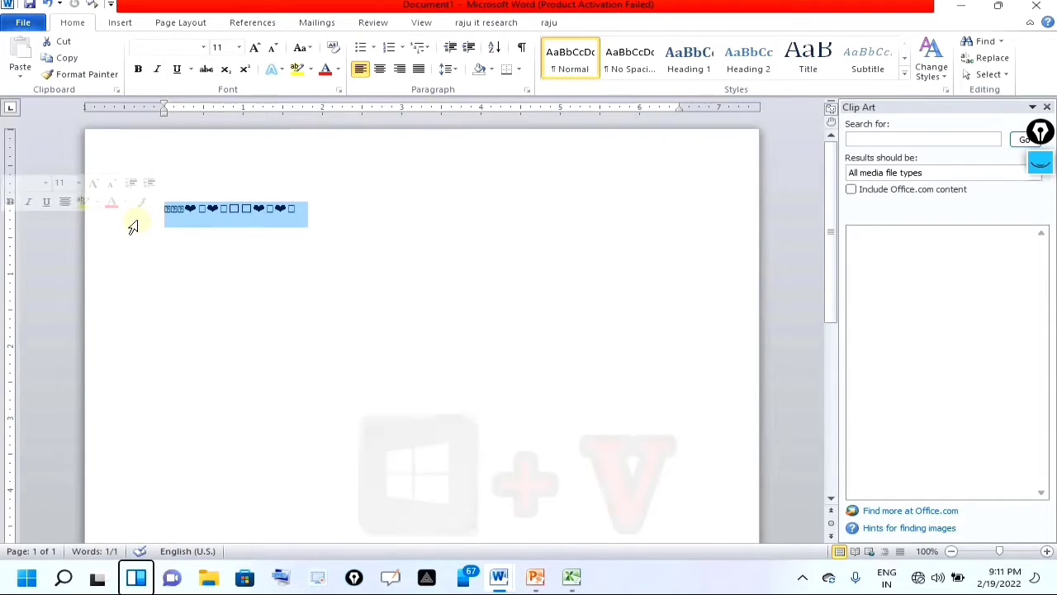
key(Delete)
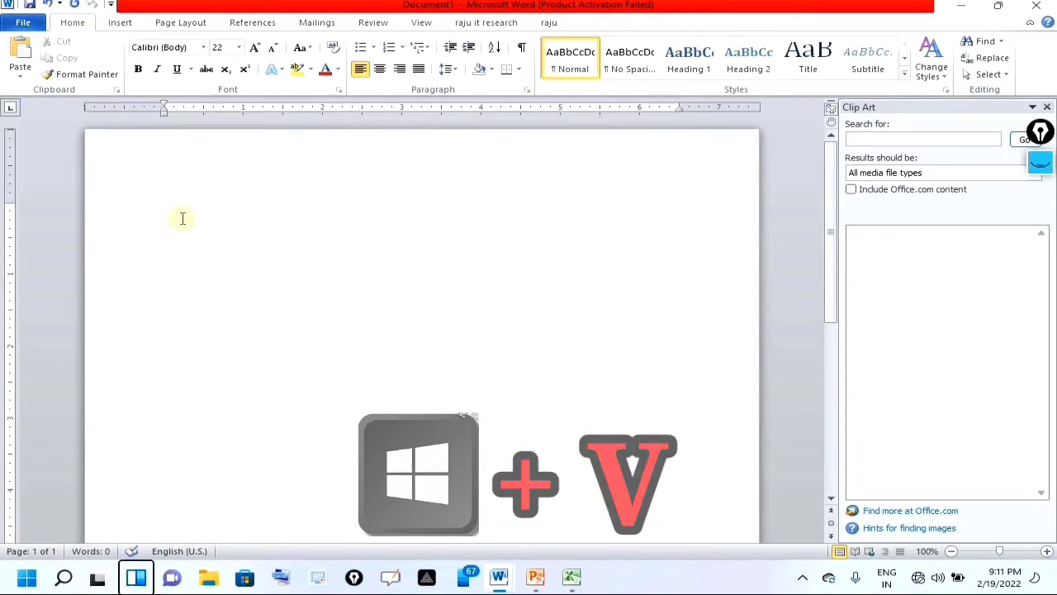
Write a sample sentence in the empty document, made of a first name followed by "IS A GOOD BOY"
text(HARI)
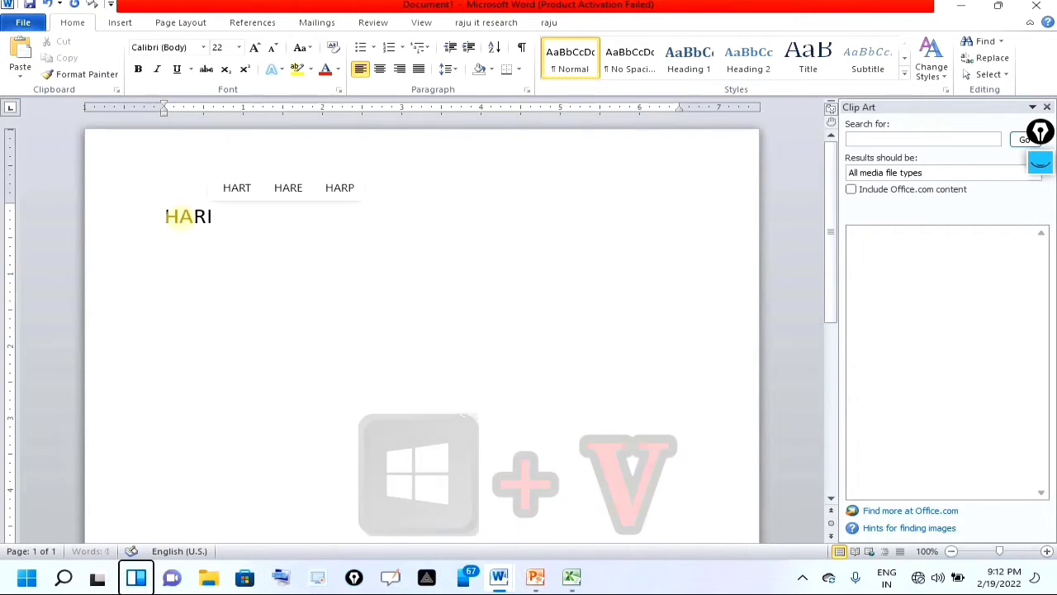
text( IS A G)
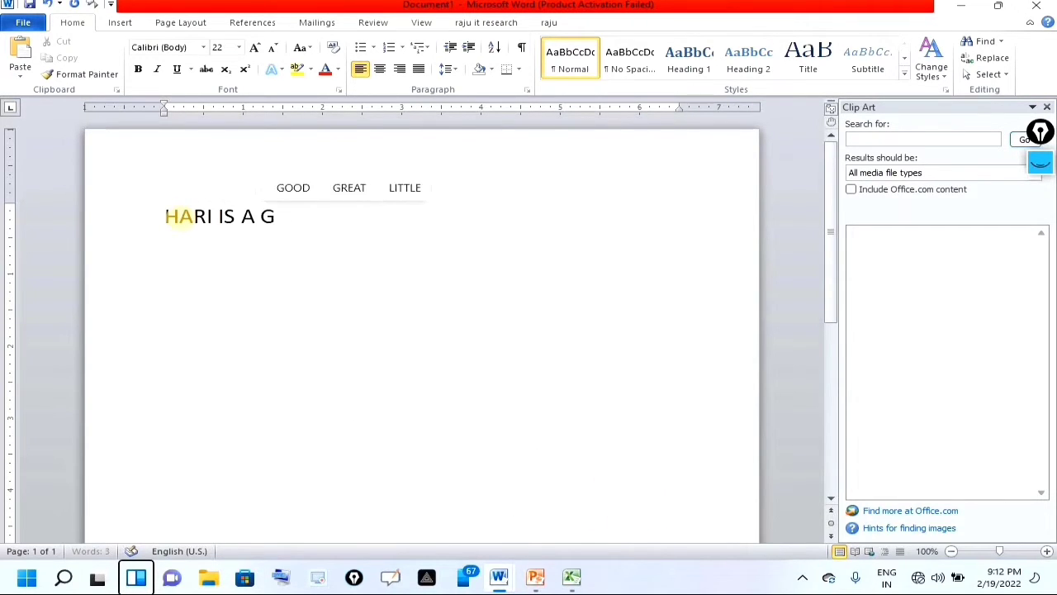
text(OOD VB)
key(BackSpace)
key(BackSpace)
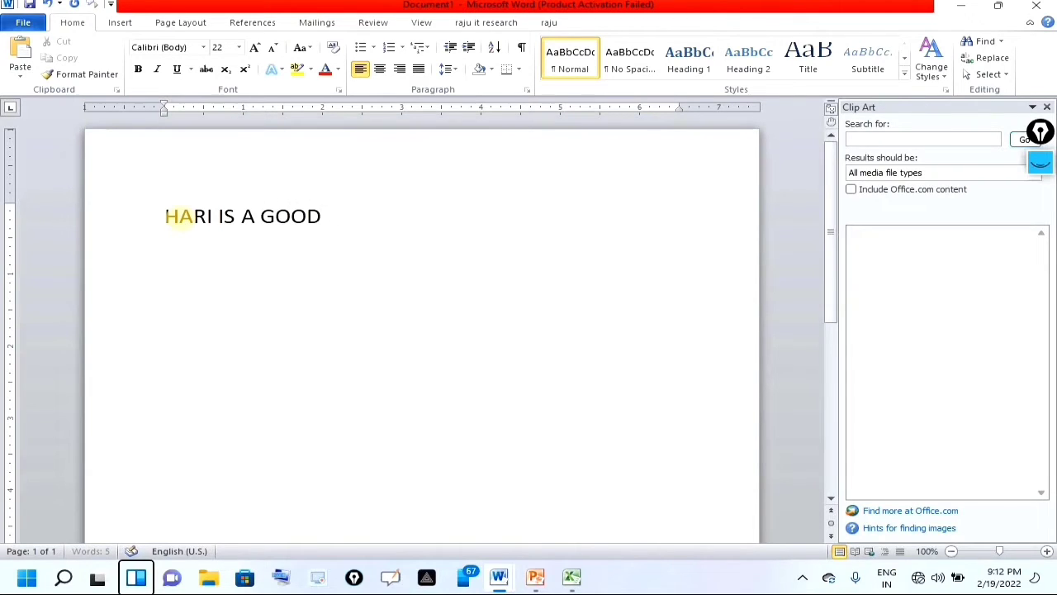
text(BOY)
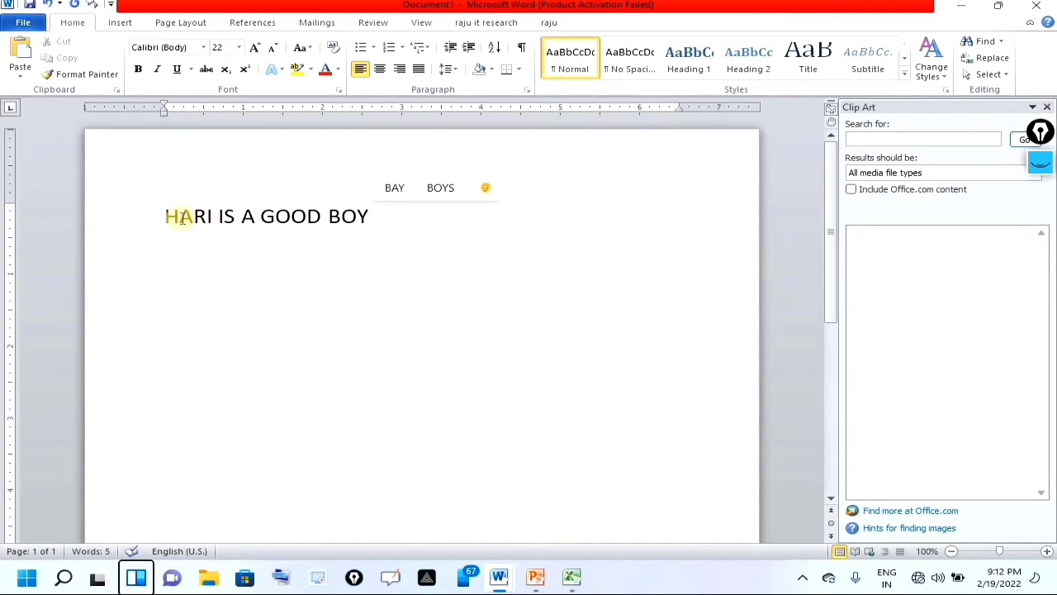
Copy the whole sample sentence and close the Clip Art pane
triple_click(183, 218)
right_click(223, 216)
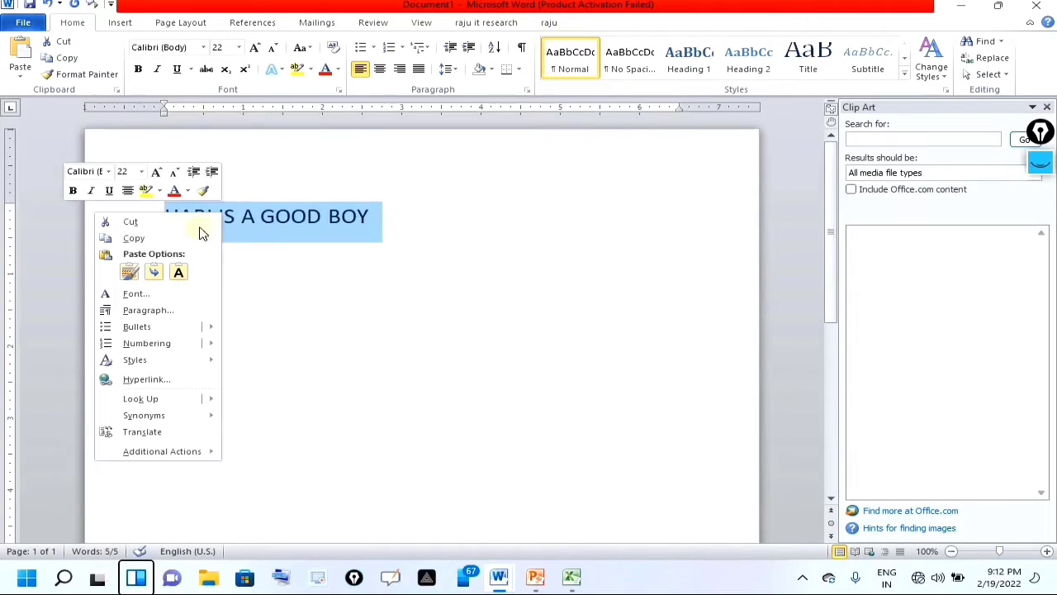
click(136, 238)
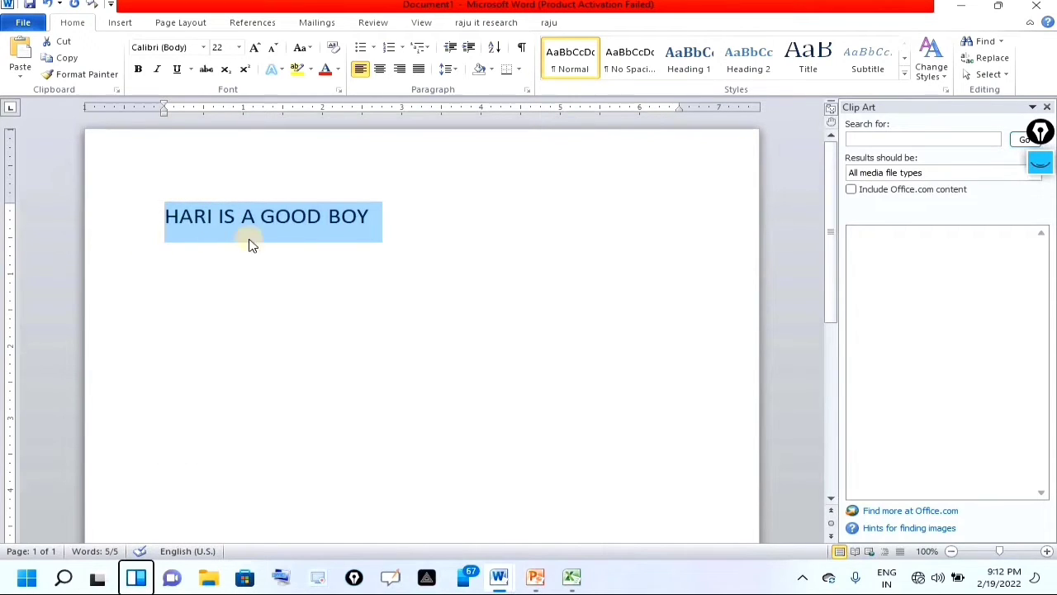
click(1047, 107)
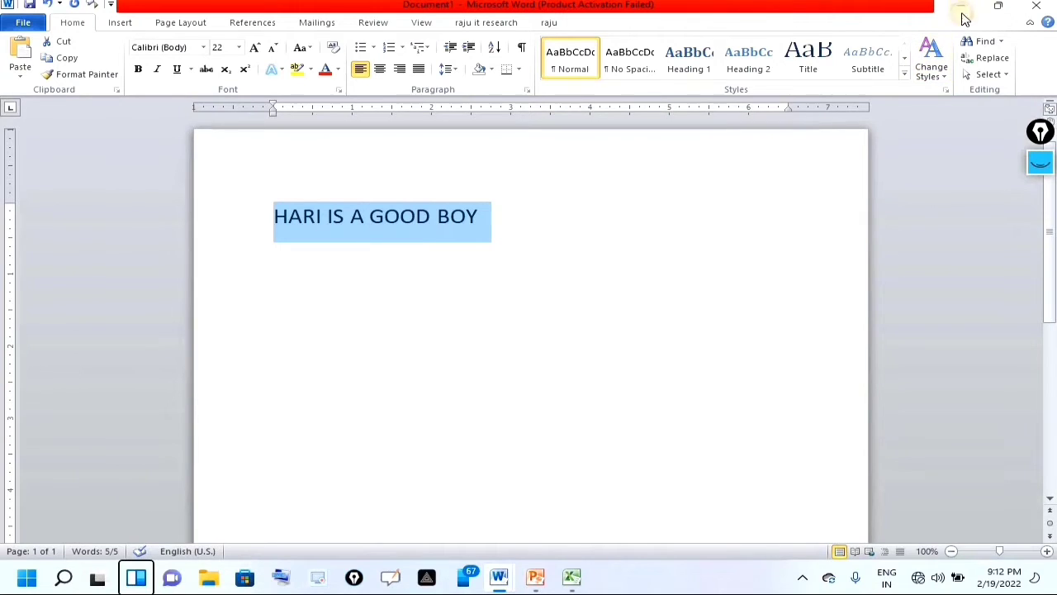
Minimize the open windows to show the desktop, and view the clipboard history there with its panel moved aside
click(961, 10)
click(961, 8)
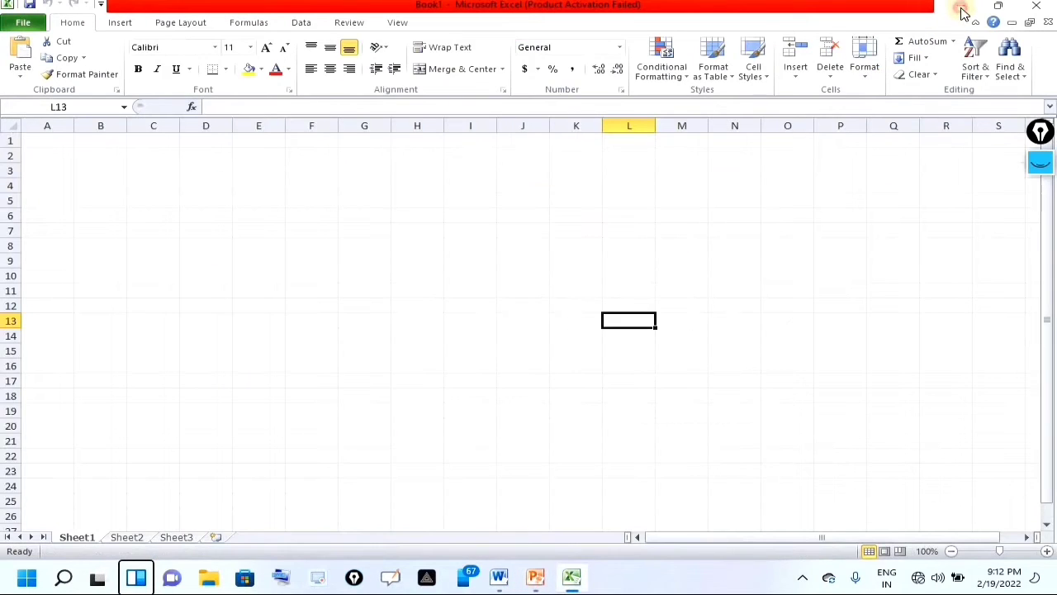
click(962, 9)
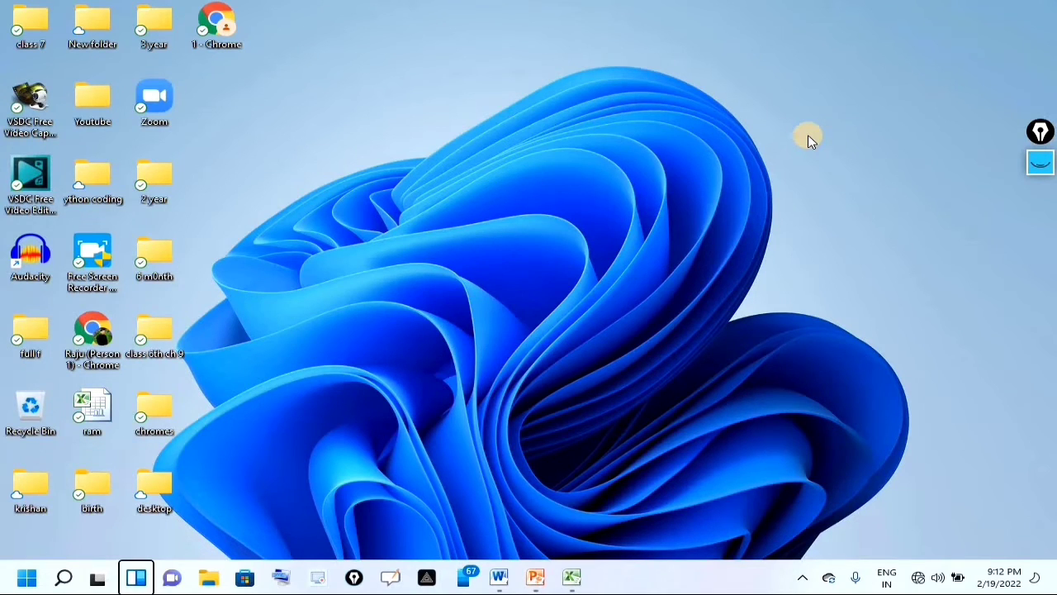
key(super+v)
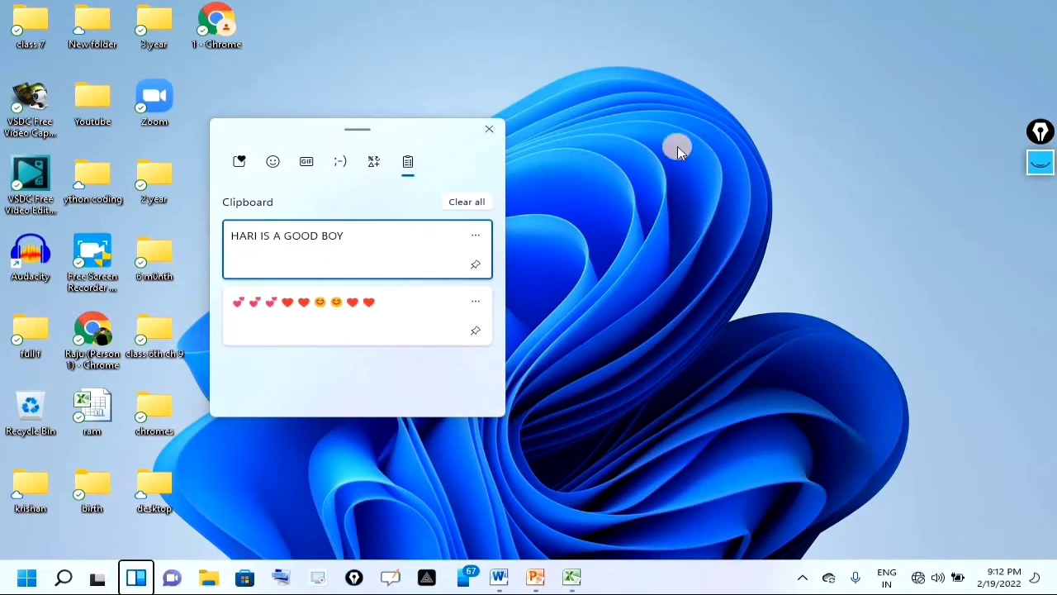
drag(431, 132, 861, 76)
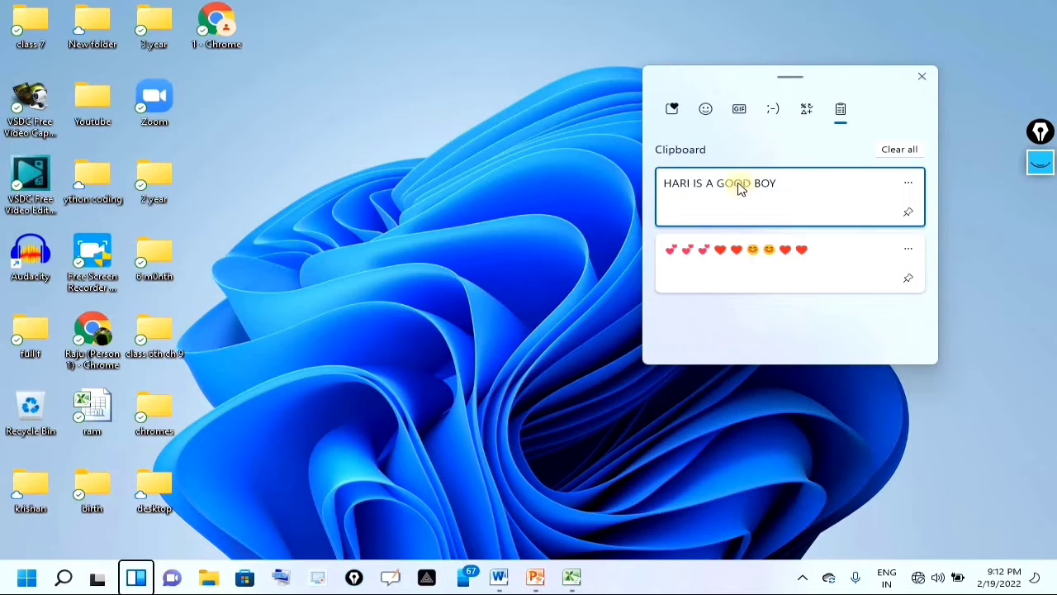
Return to Word Document1 and paste the emoji entry from the clipboard history on a new line below the sentence
click(500, 579)
click(450, 497)
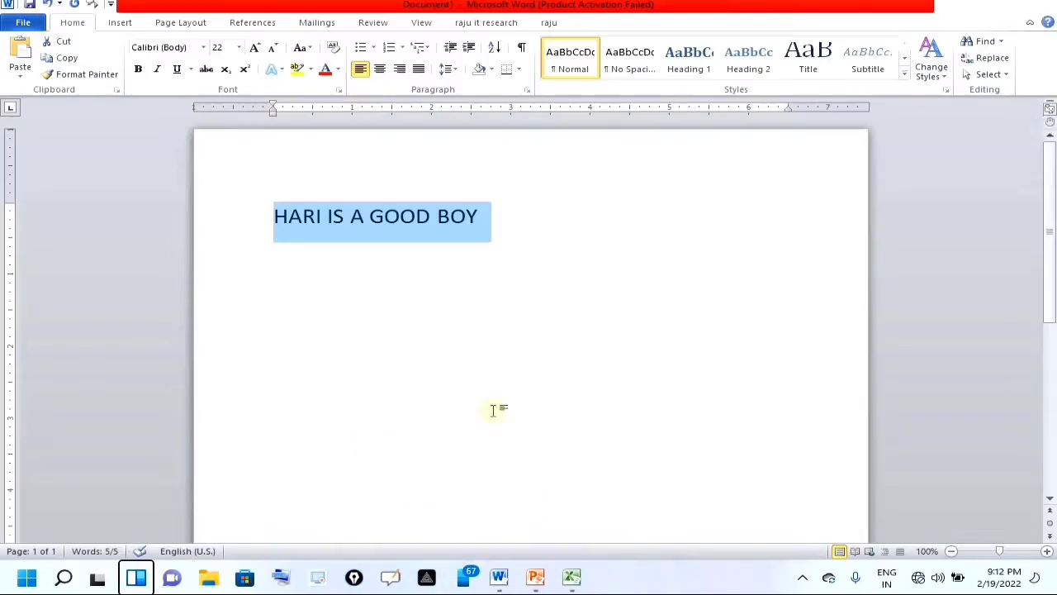
click(532, 287)
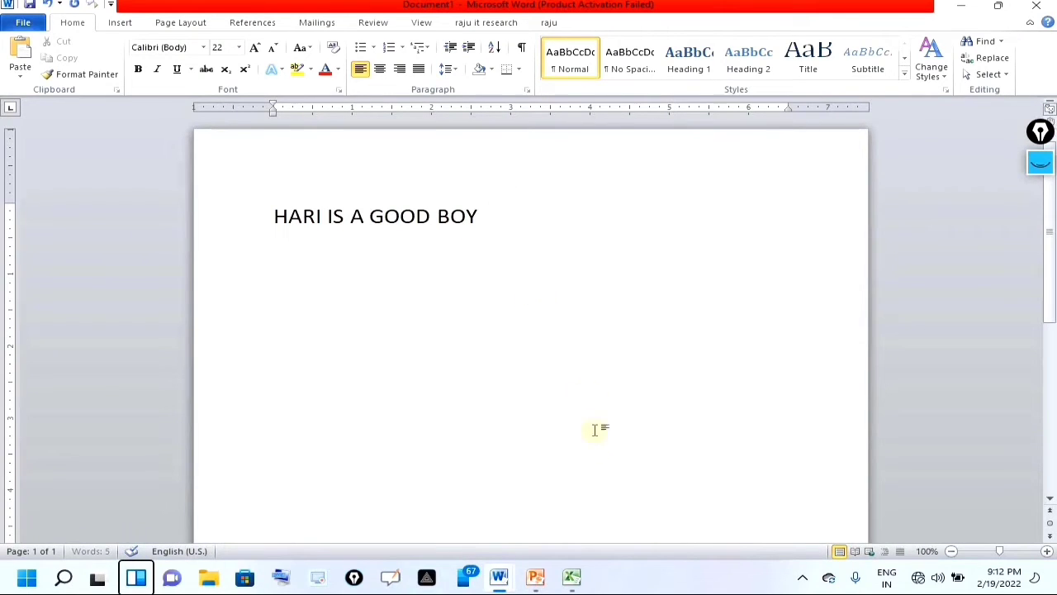
key(Return)
key(super+v)
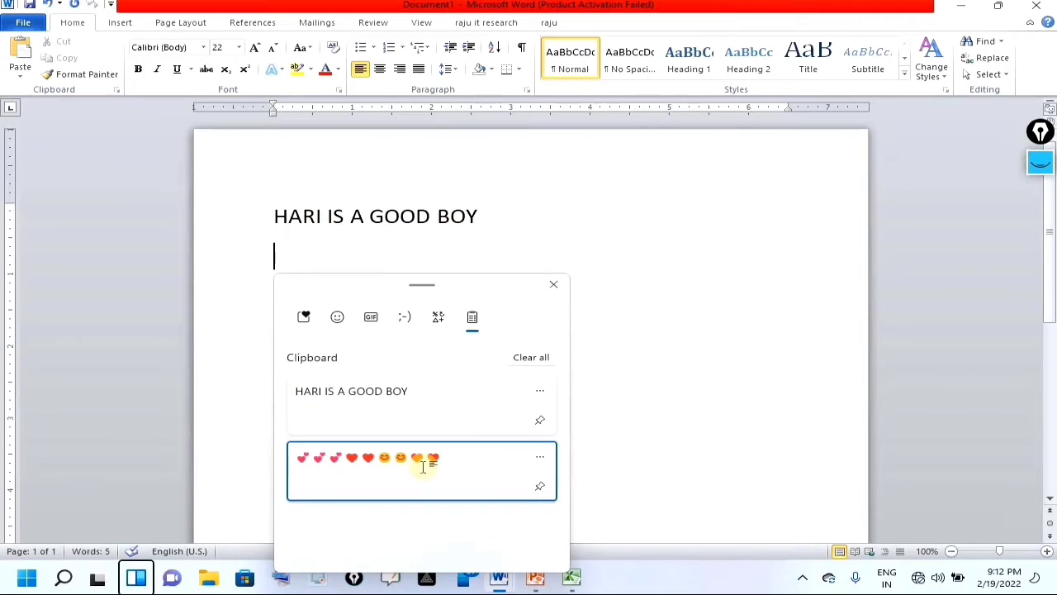
click(423, 466)
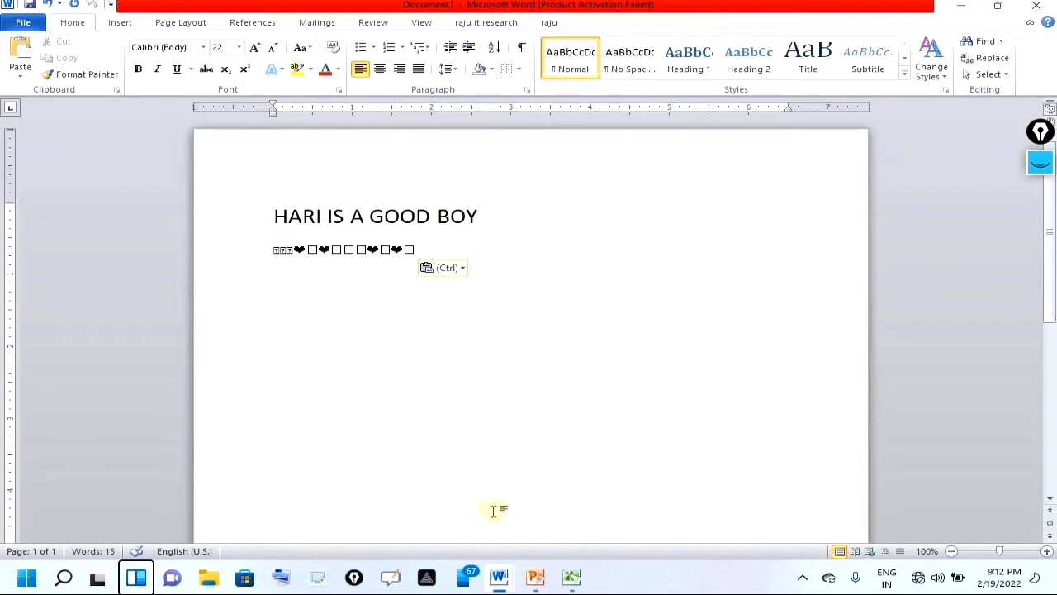
Paste the copied sentence from the clipboard history below the emoji line and minimize Word
key(super+v)
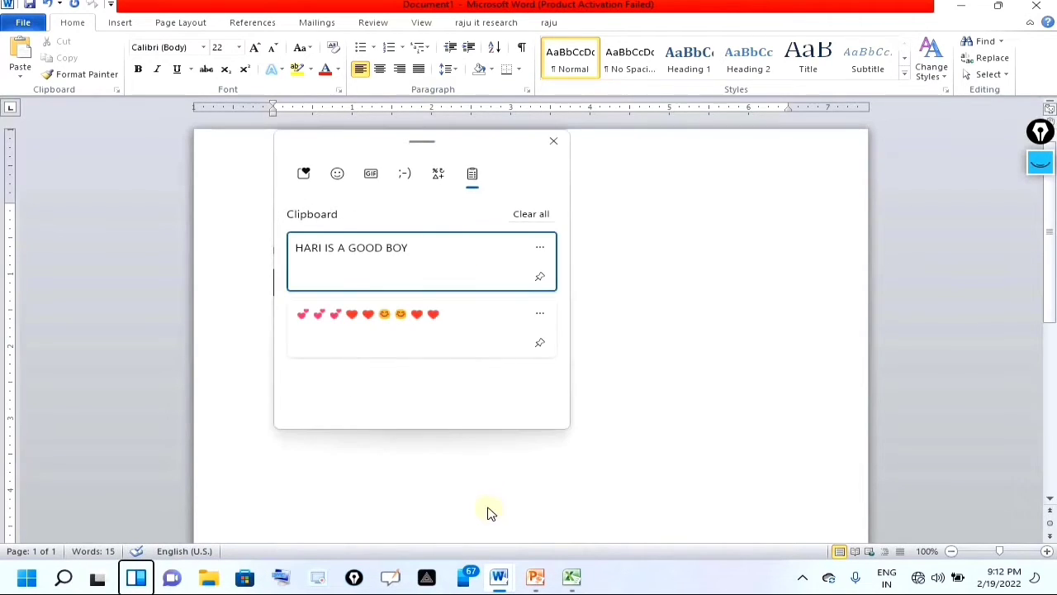
click(398, 248)
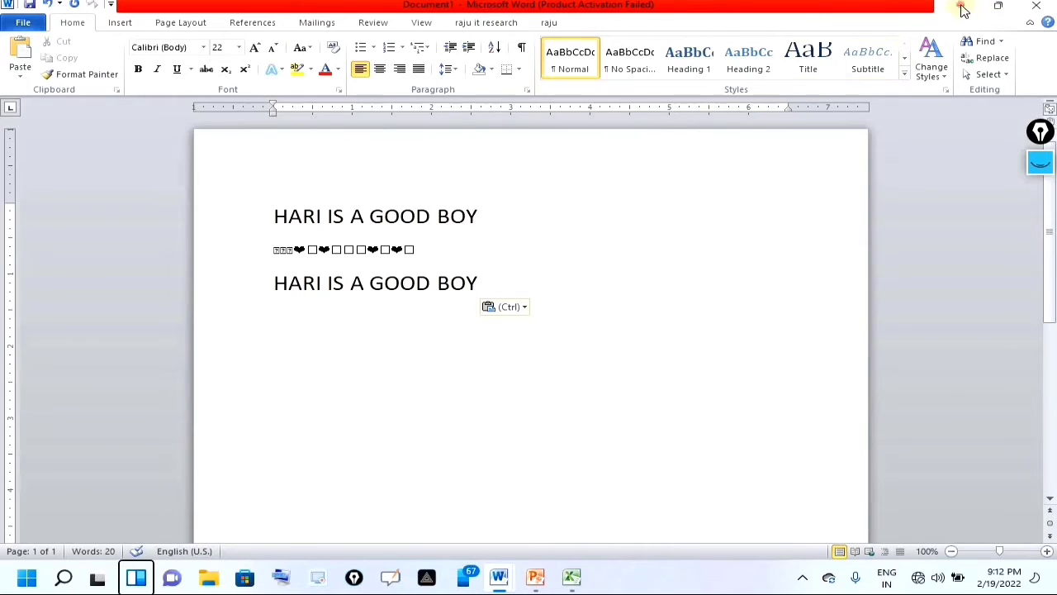
click(961, 6)
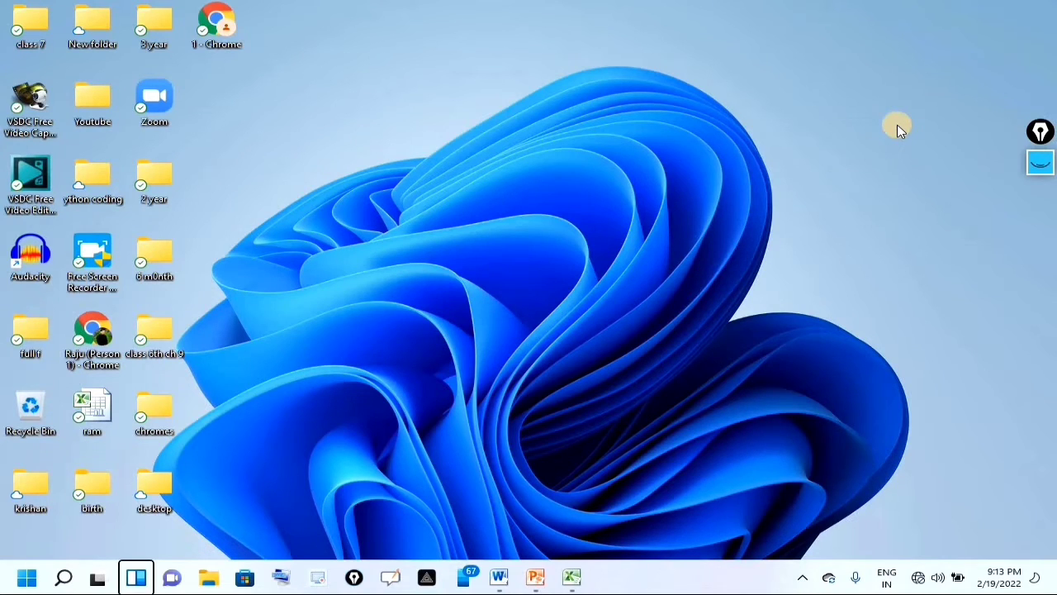
Show and hide the hidden taskbar icons, and refresh the desktop
click(801, 580)
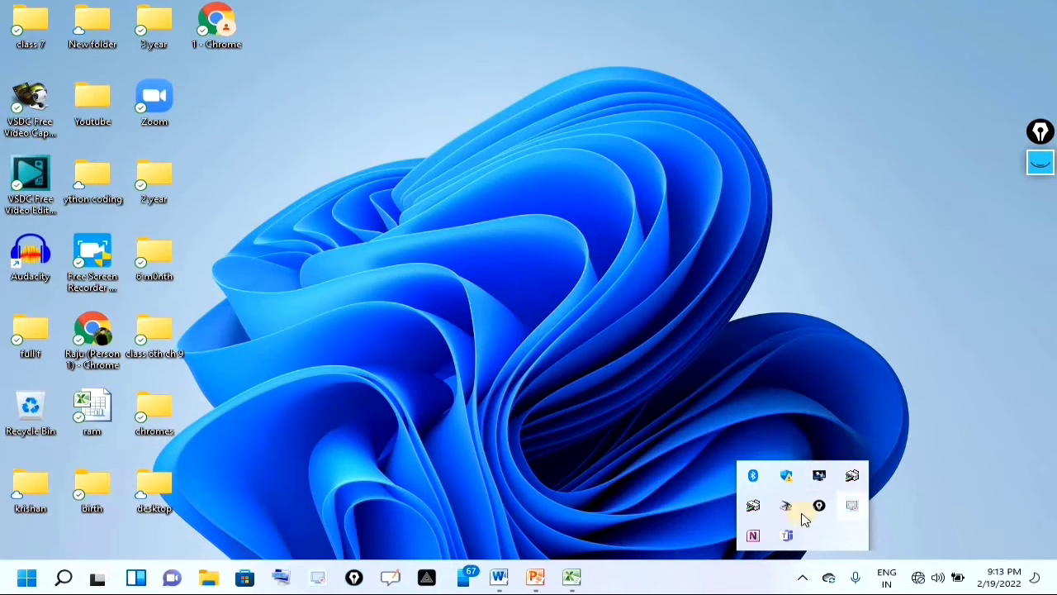
click(802, 578)
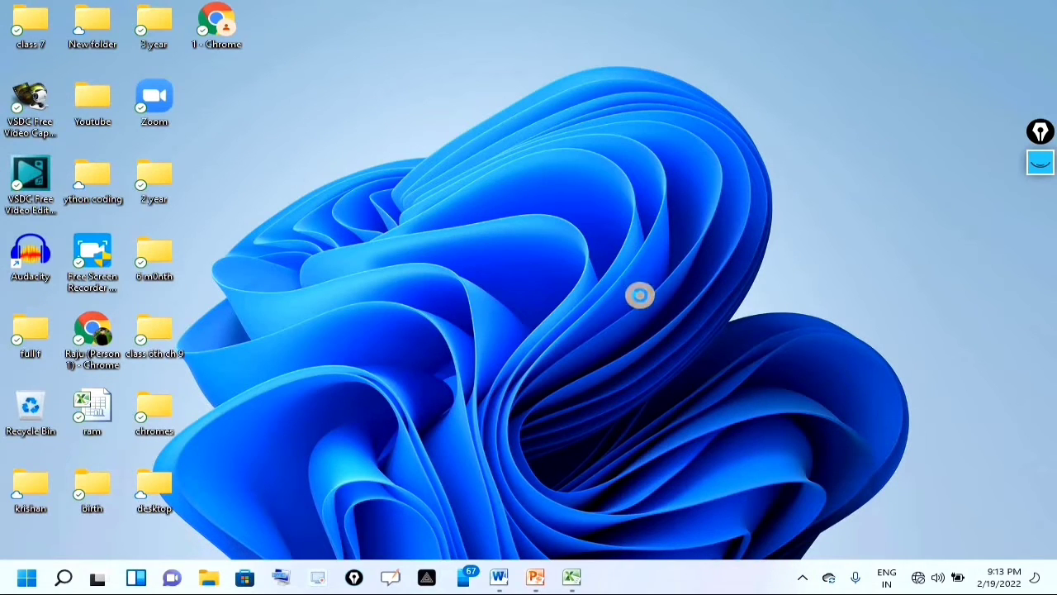
right_click(668, 327)
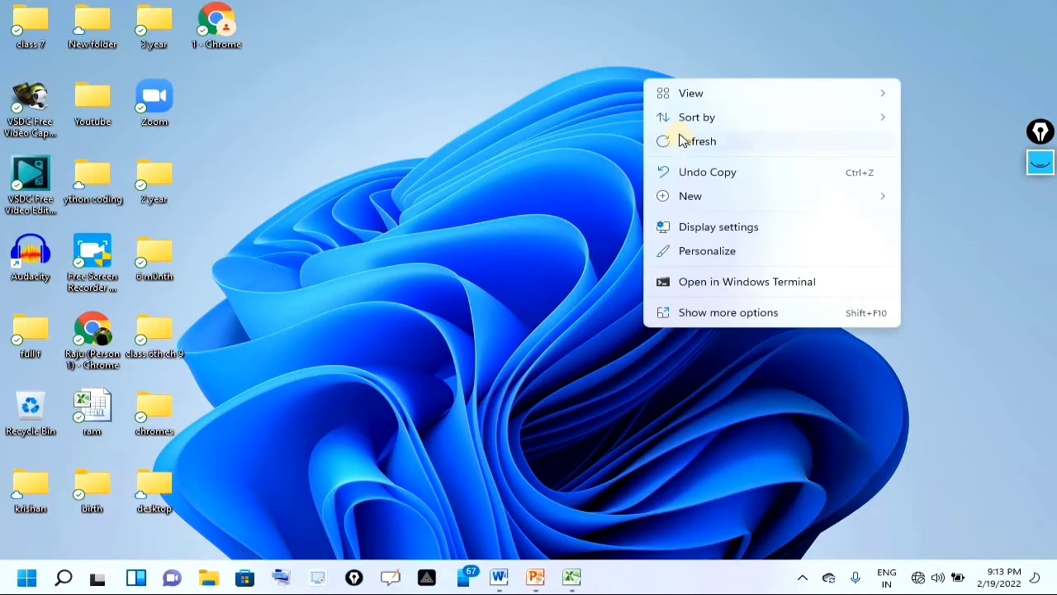
click(680, 142)
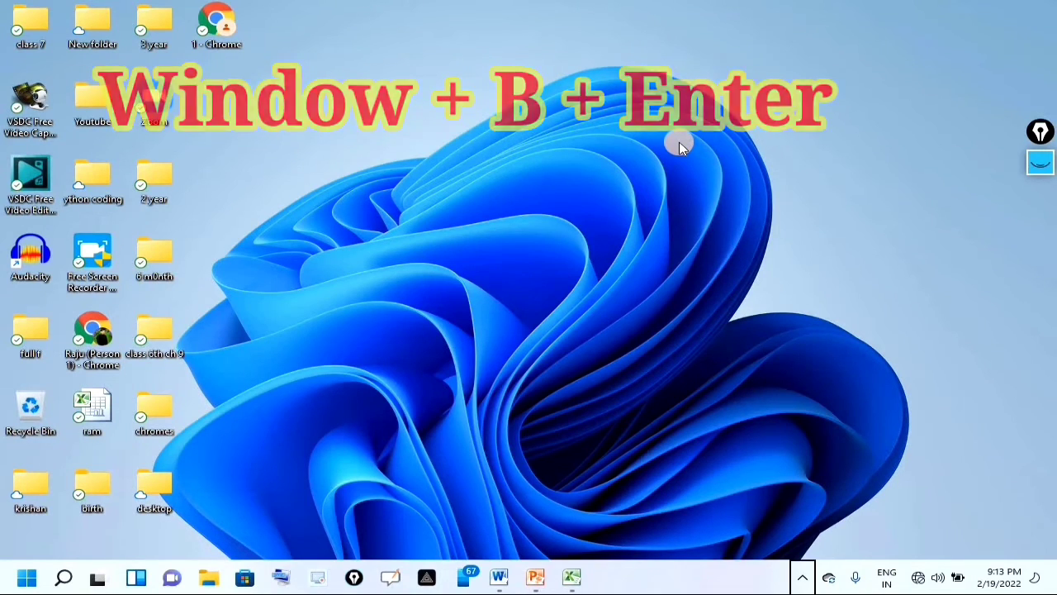
Move the focus to the taskbar's notification area and open the hidden icons from there
key(super+b)
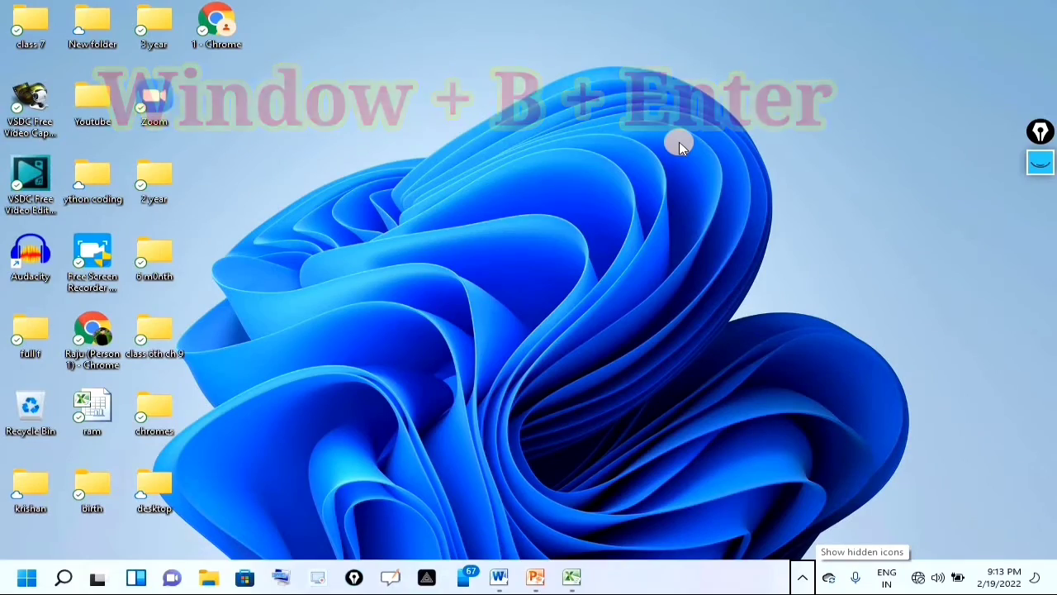
key(Return)
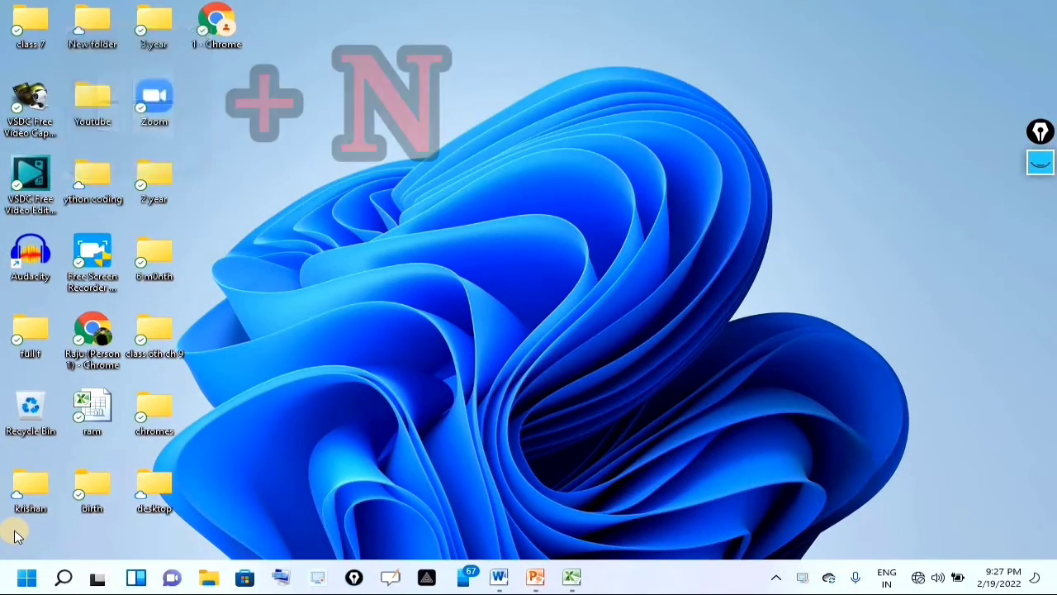
Show the notification center with the calendar and hide it again
key(super+n)
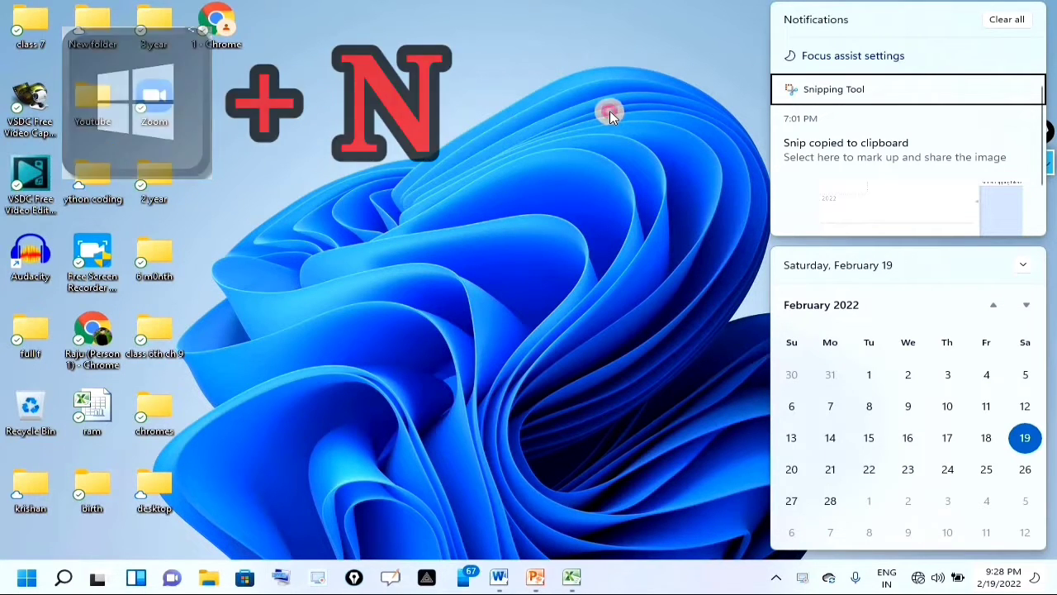
key(super+n)
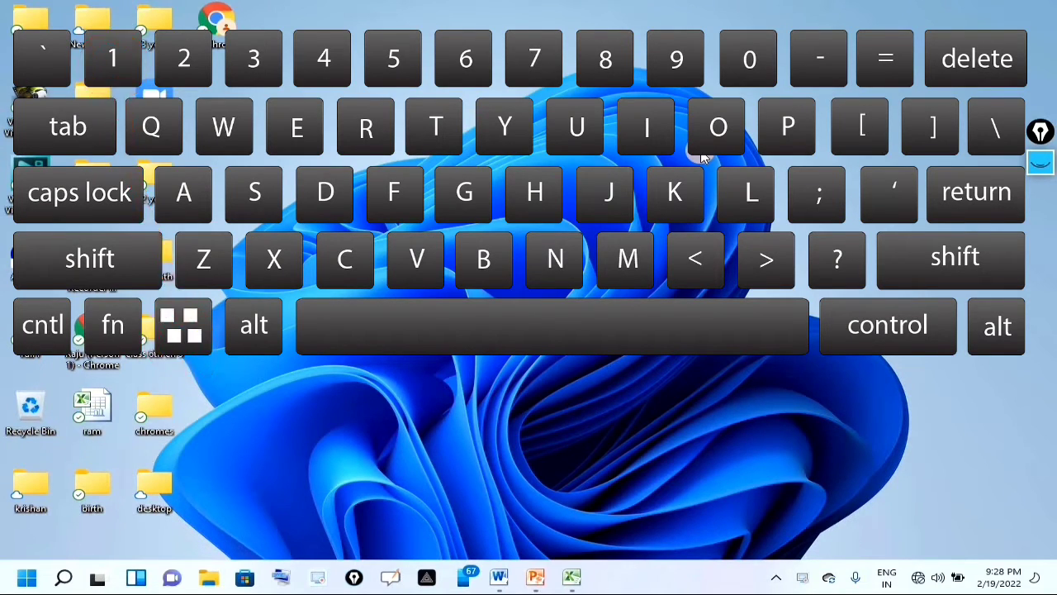
Open File Explorer as the first pinned taskbar app, view This PC and close the window
key(super+1)
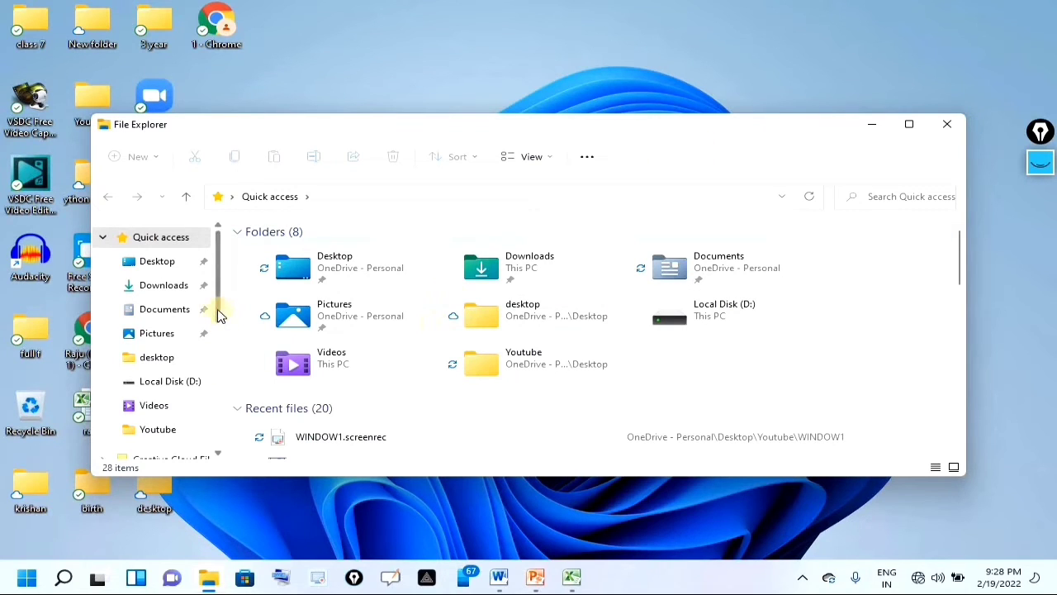
click(212, 340)
click(153, 417)
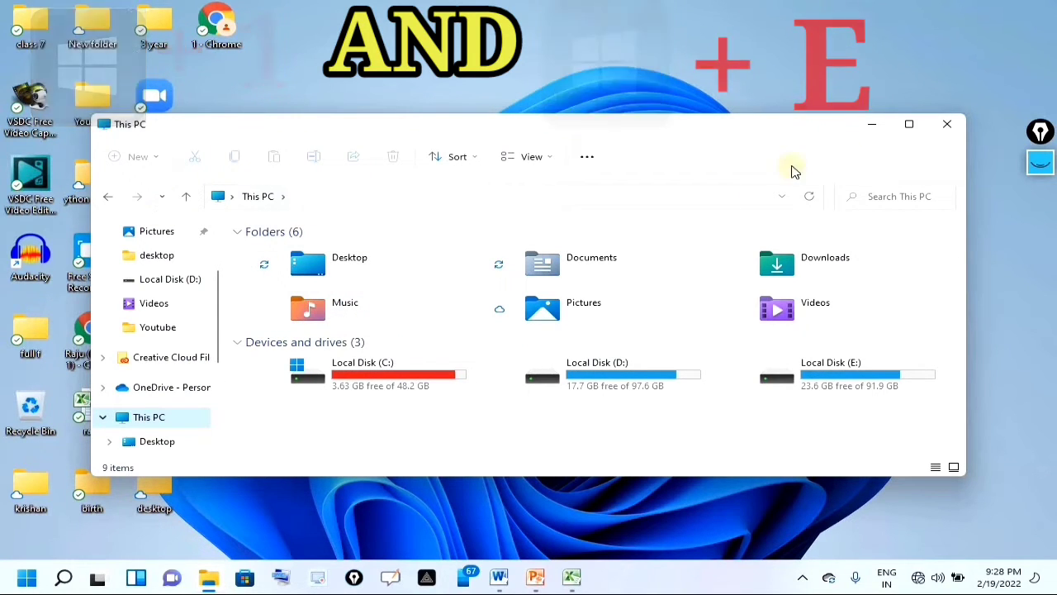
click(948, 129)
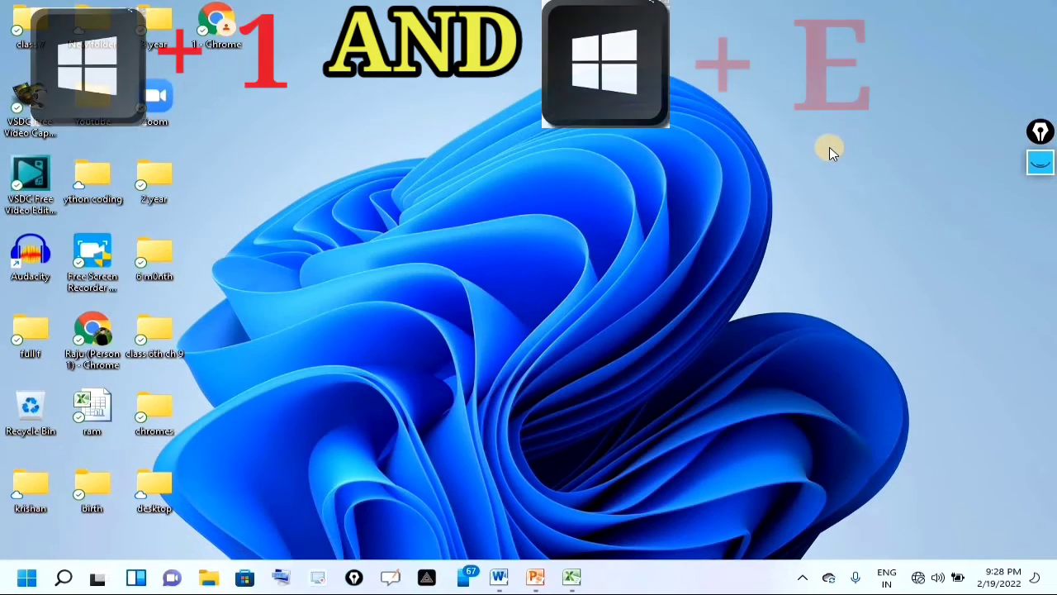
Launch File Explorer directly and close it, twice in a row
key(super+e)
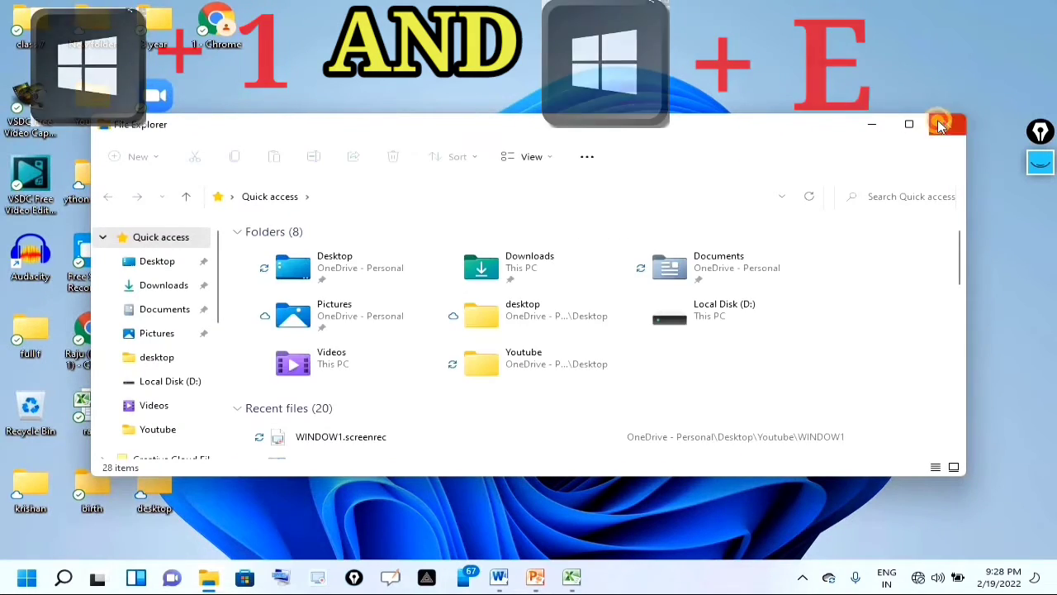
click(958, 122)
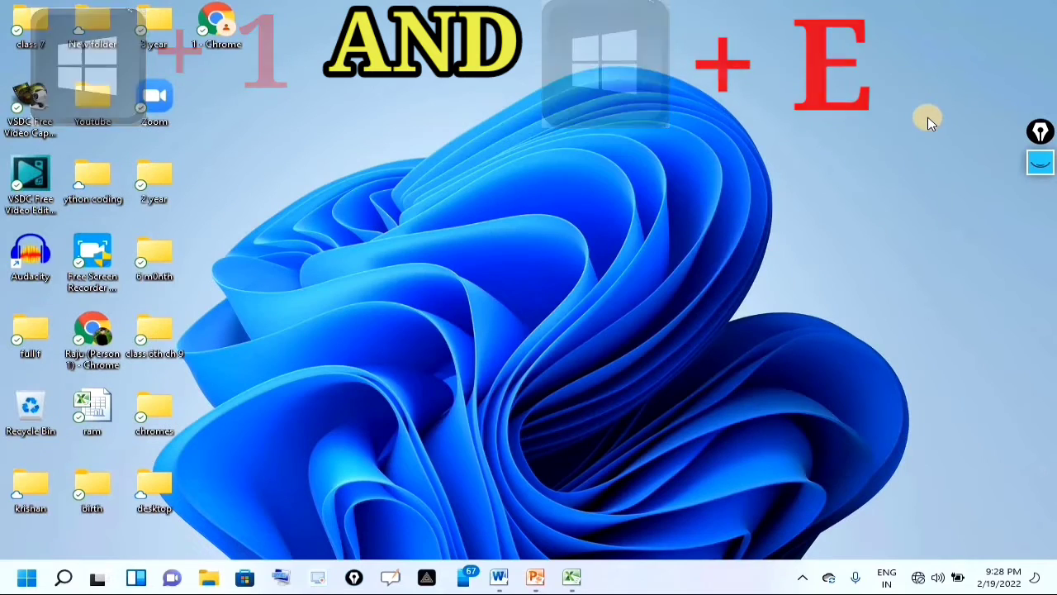
key(super+e)
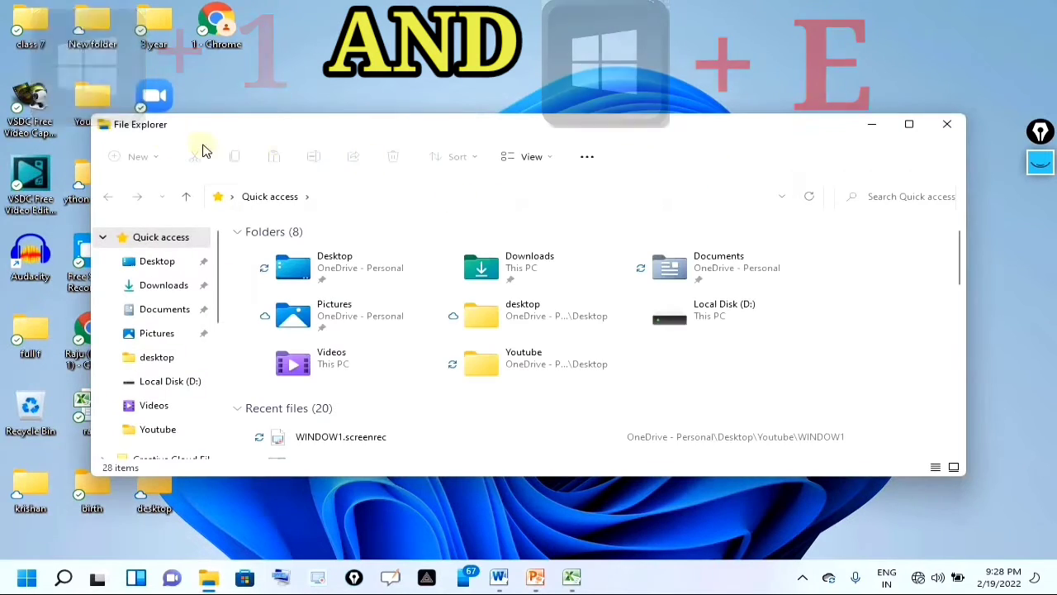
click(950, 125)
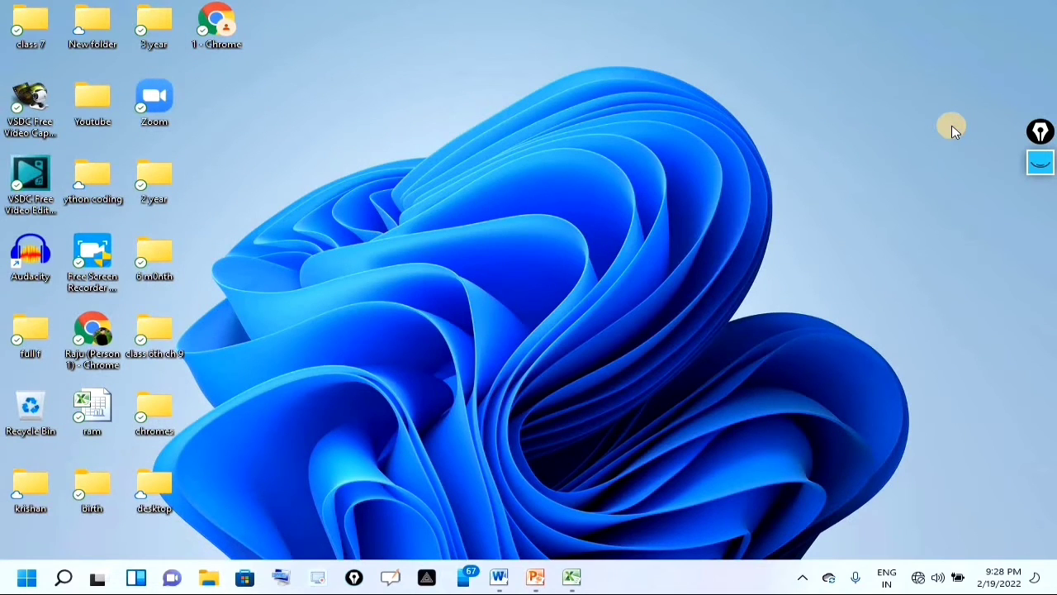
Open Microsoft Store as the second pinned taskbar app, circle its title in red ink and draw a check mark below it
key(super+2)
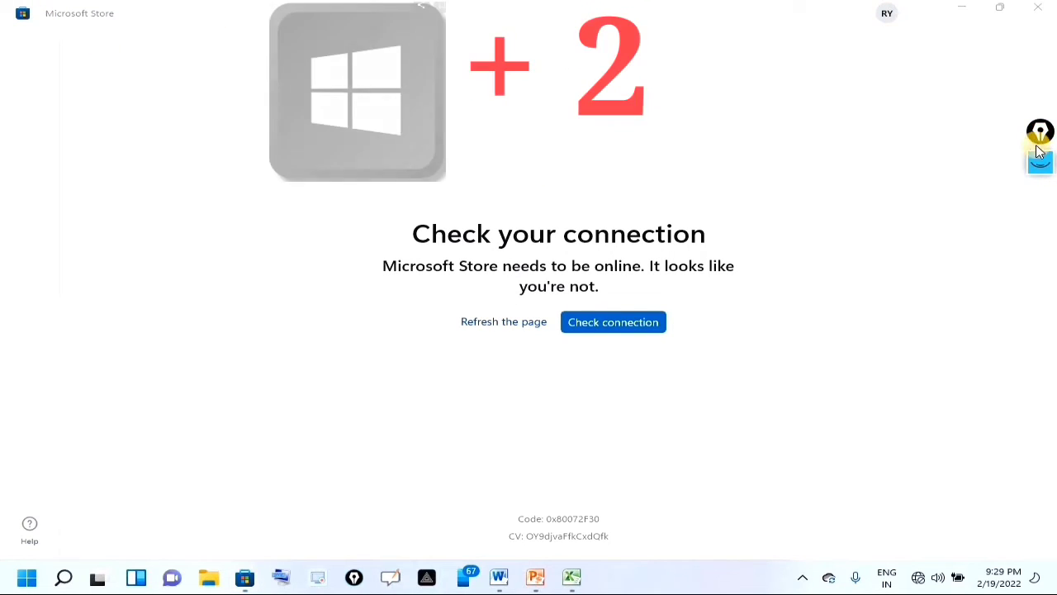
mouse_move(1036, 172)
click(1035, 208)
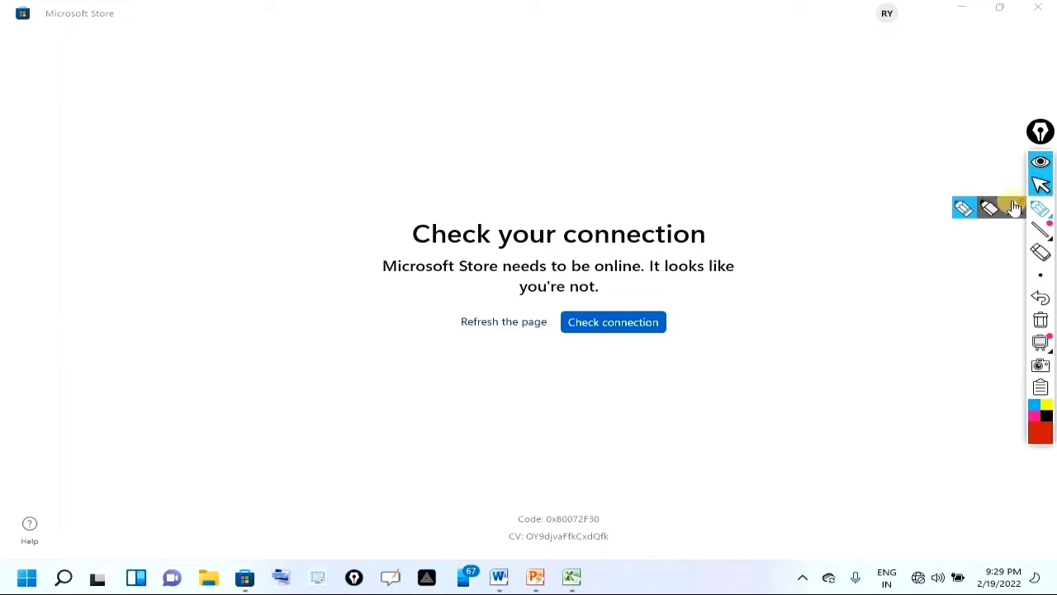
mouse_move(119, 18)
mouse_down()
mouse_move(42, 8)
mouse_move(12, 19)
mouse_move(64, 66)
mouse_move(81, 58)
mouse_up()
drag(150, 40, 163, 32)
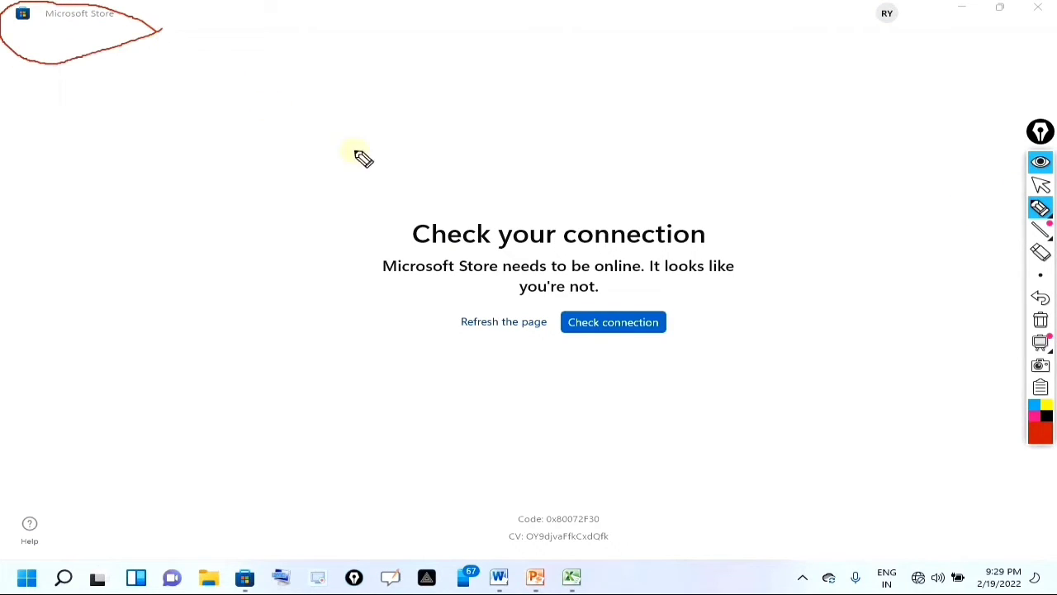
drag(177, 113, 347, 86)
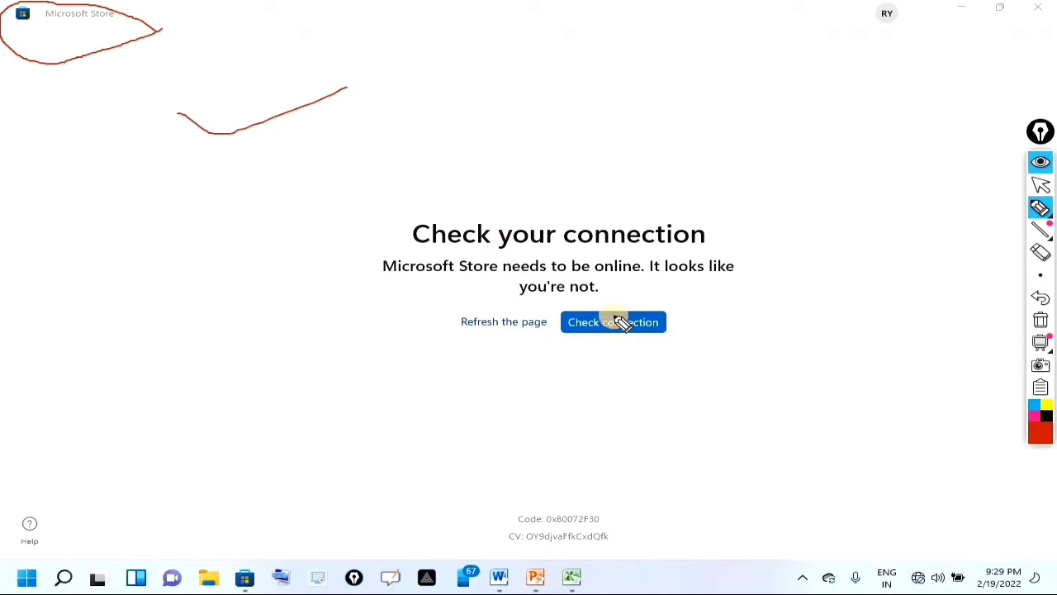
Circle the Check connection button in red ink, hide the annotations and close Microsoft Store
drag(582, 310, 570, 315)
mouse_move(591, 351)
mouse_down()
mouse_move(692, 322)
mouse_move(573, 309)
mouse_up()
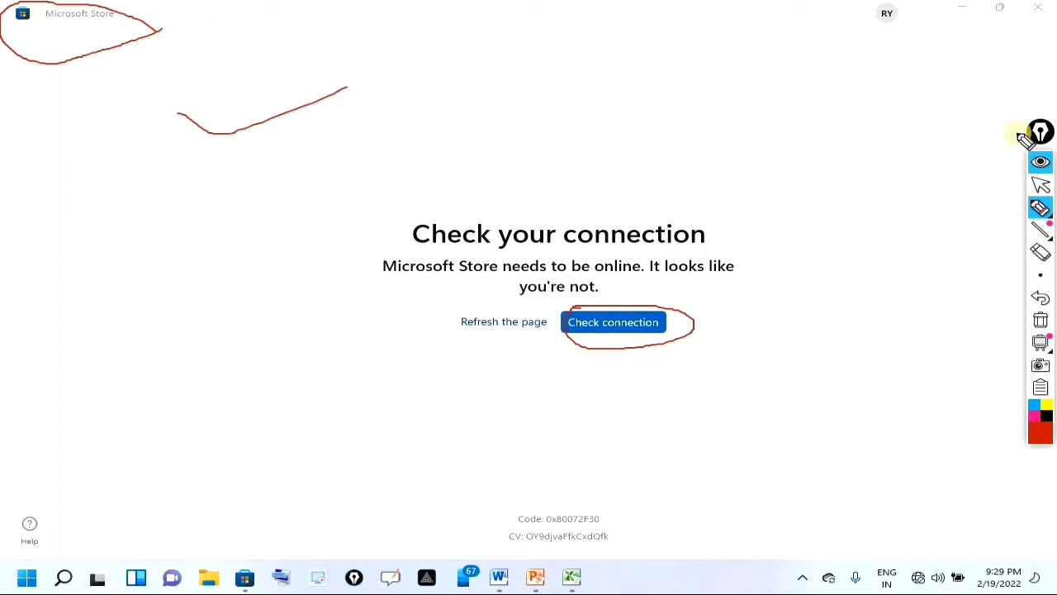
click(1044, 187)
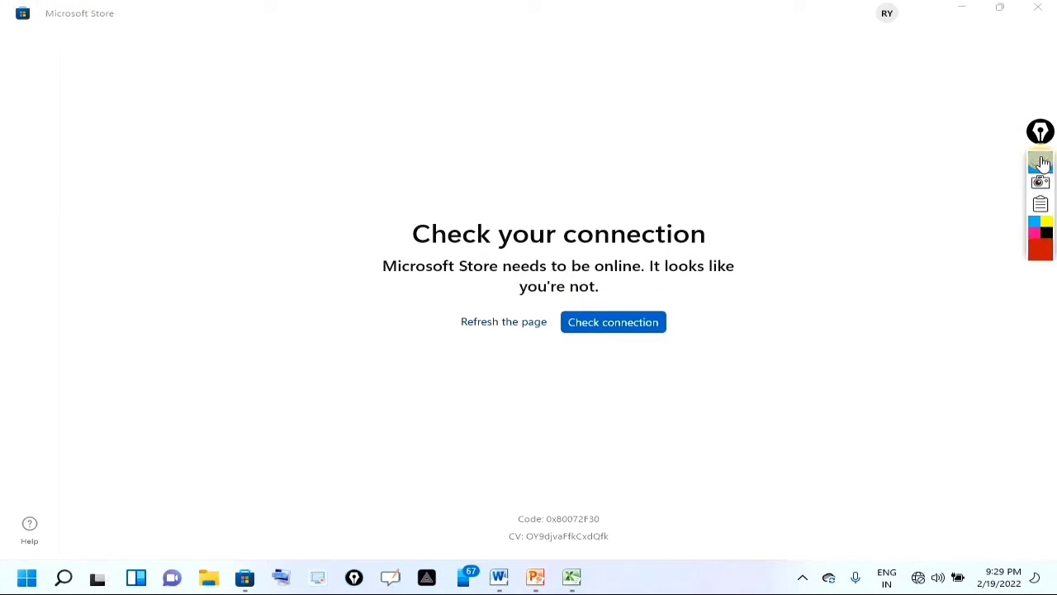
click(1036, 13)
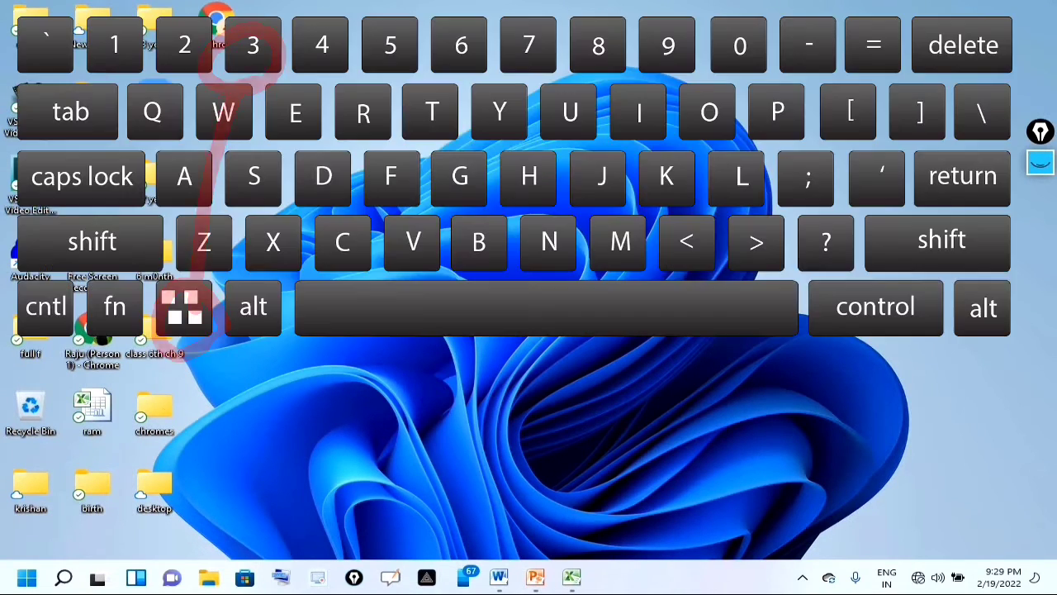
Open the On-Screen Keyboard, move it to the middle of the desktop and close it
key(super+ctrl+o)
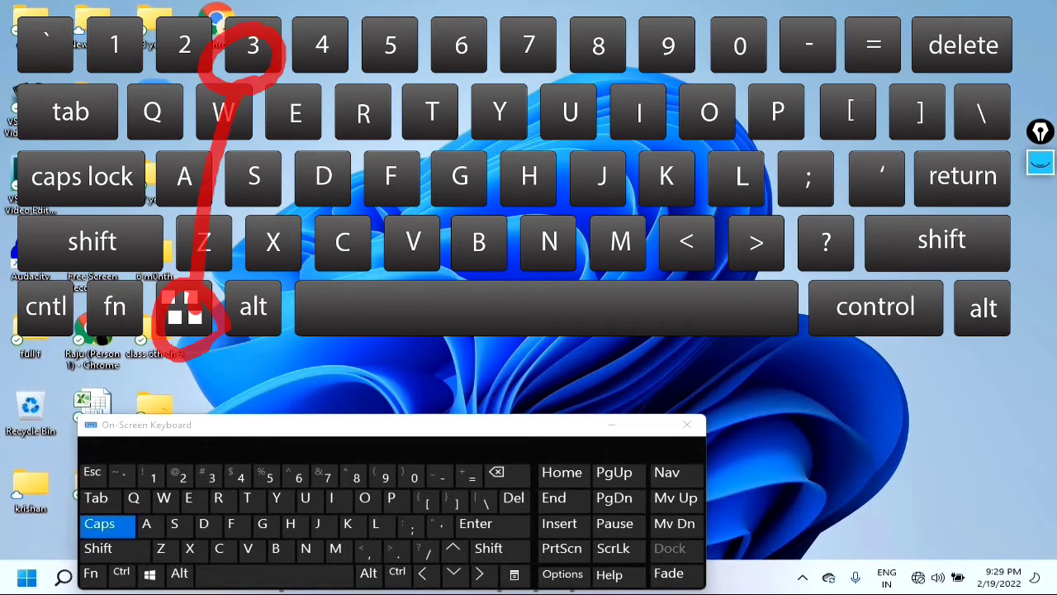
drag(469, 423, 600, 205)
click(818, 205)
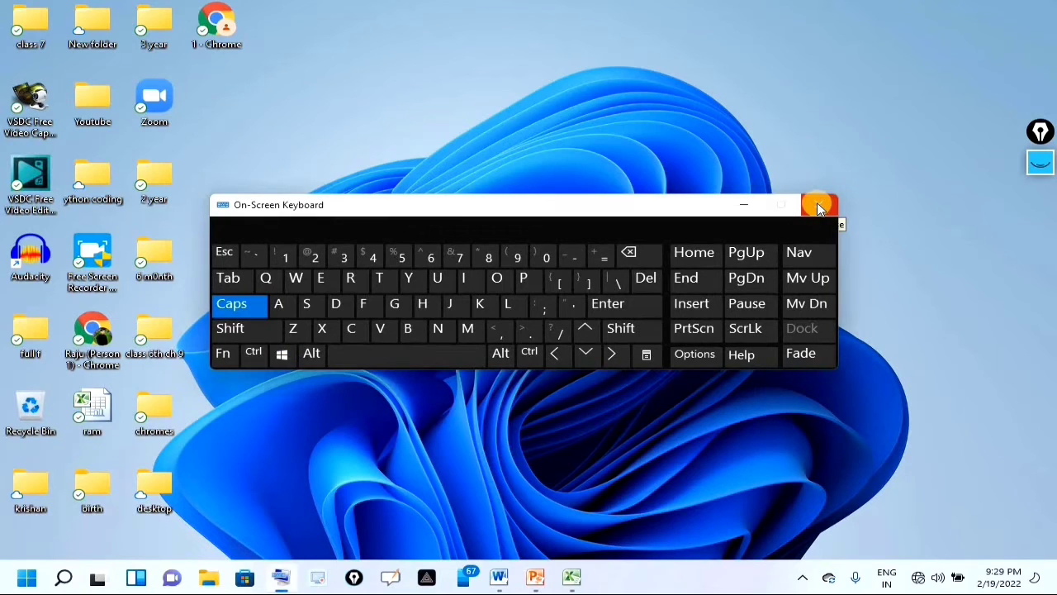
click(817, 207)
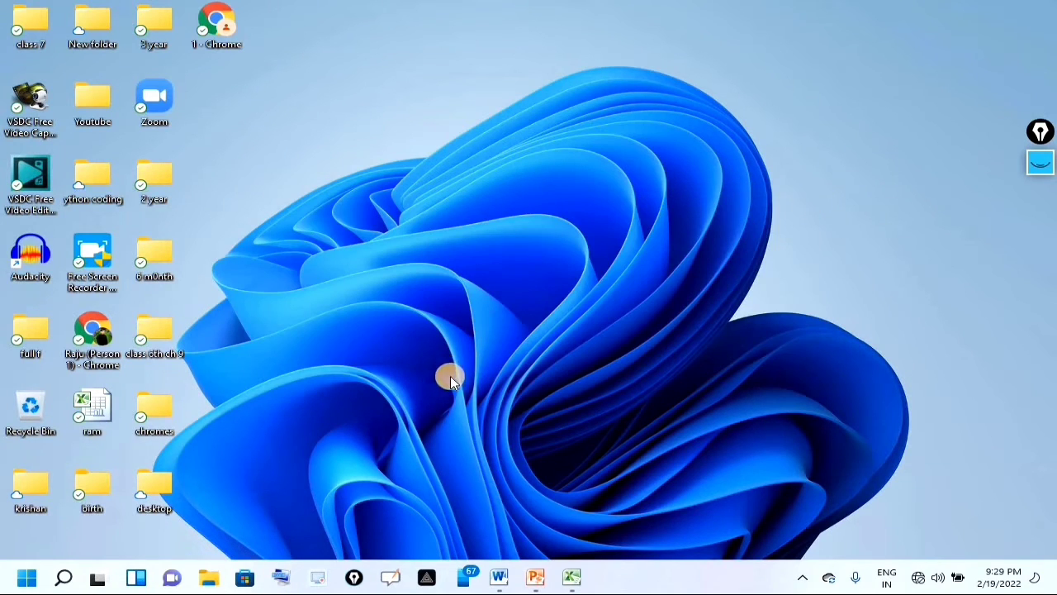
Search the Start menu for OSK, launch the On-Screen Keyboard from the result and close it
click(23, 584)
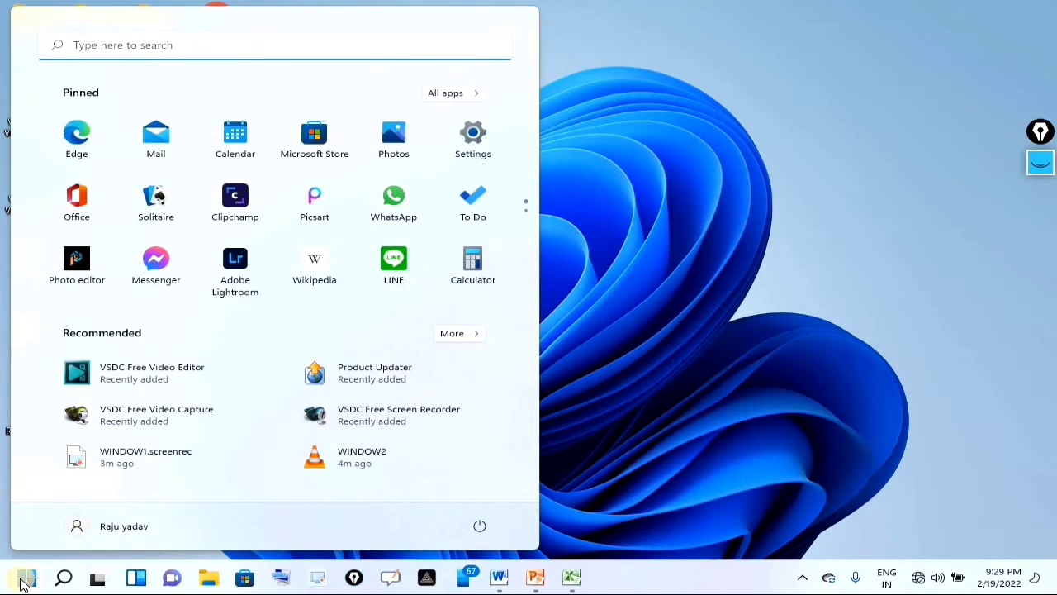
text(OSK)
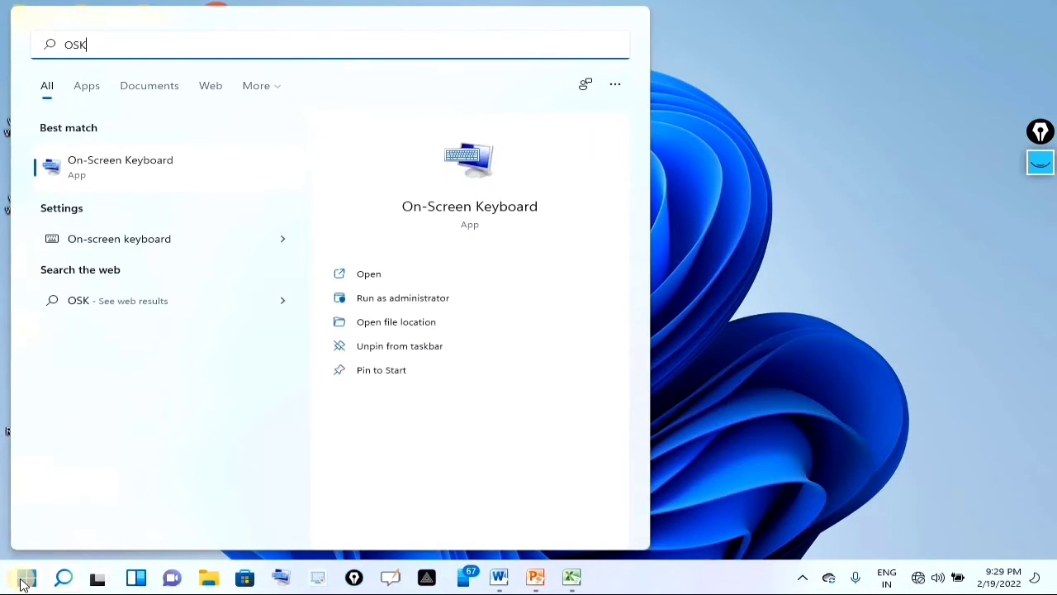
key(Return)
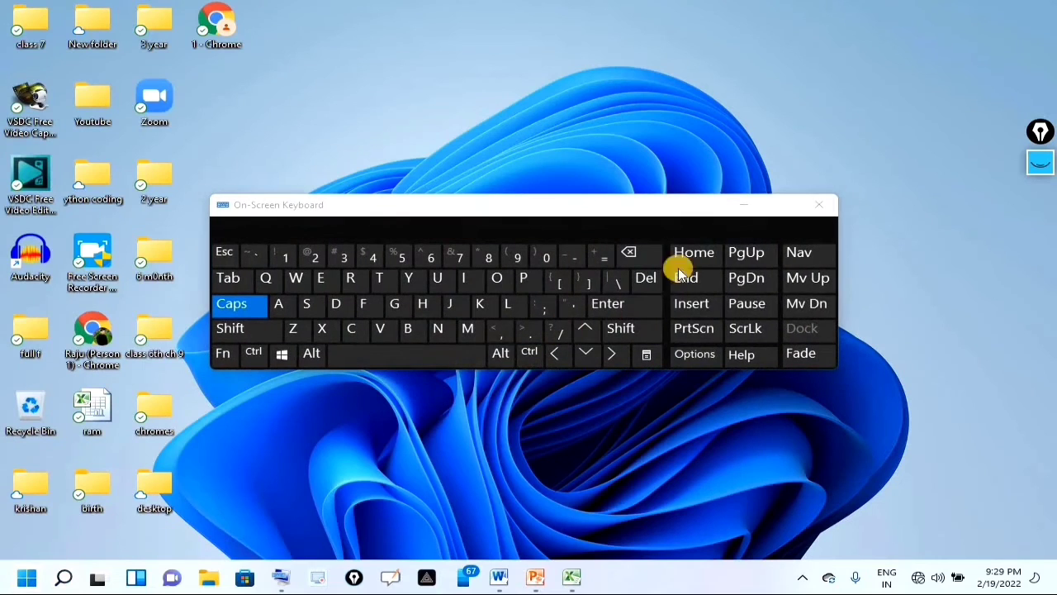
click(818, 205)
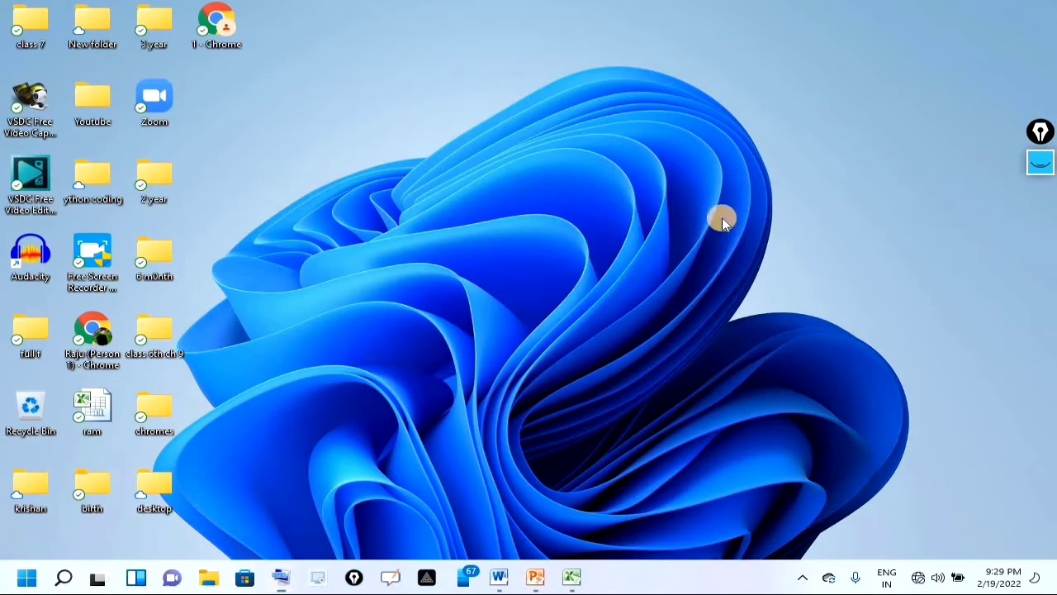
Refresh the desktop, then show the On-Screen Keyboard directly without searching and close it
right_click(580, 178)
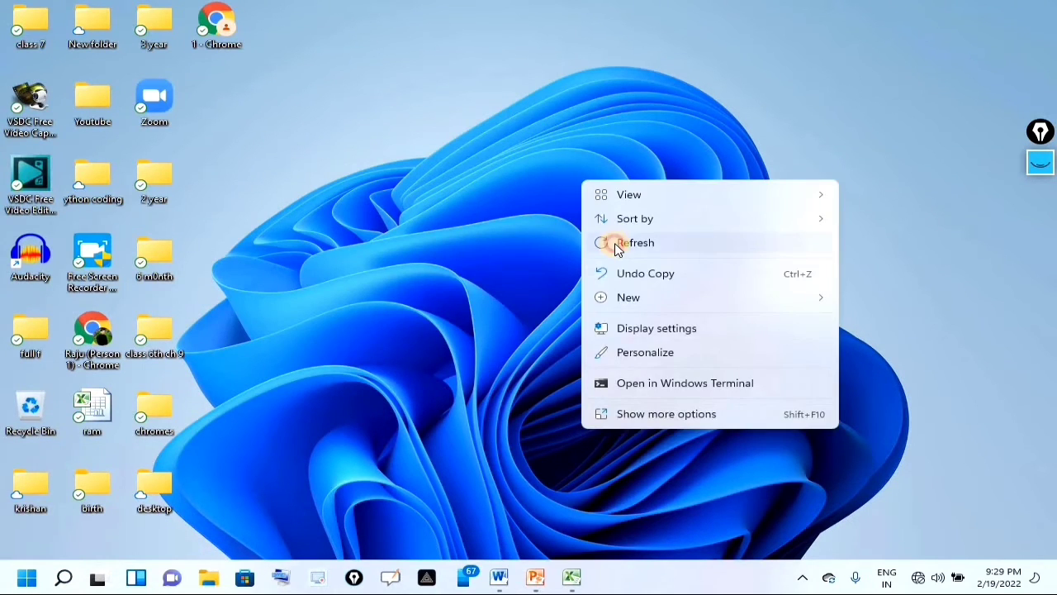
click(615, 245)
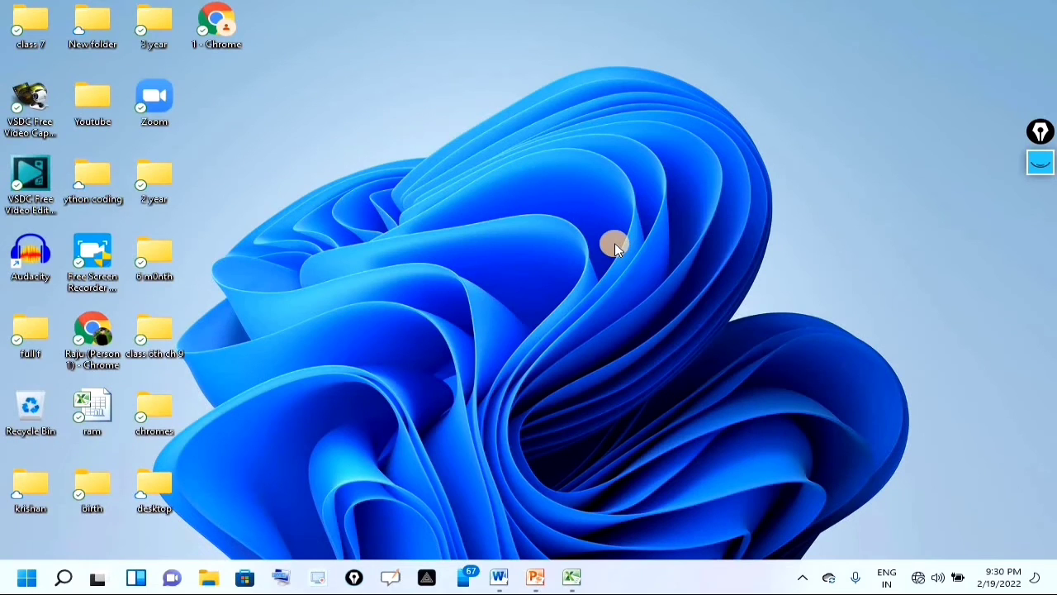
key(ctrl+super+o)
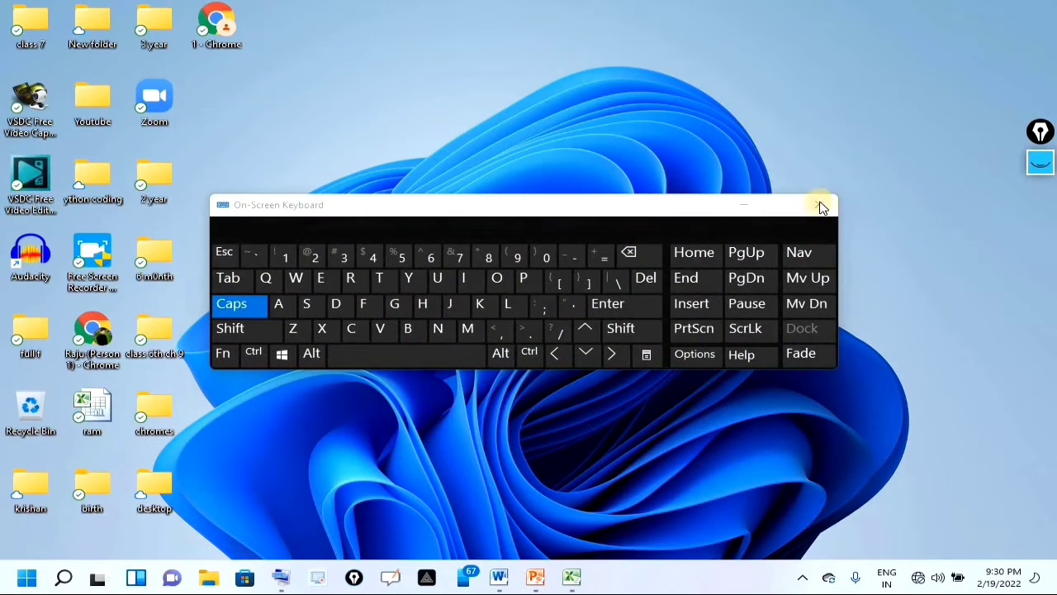
click(821, 206)
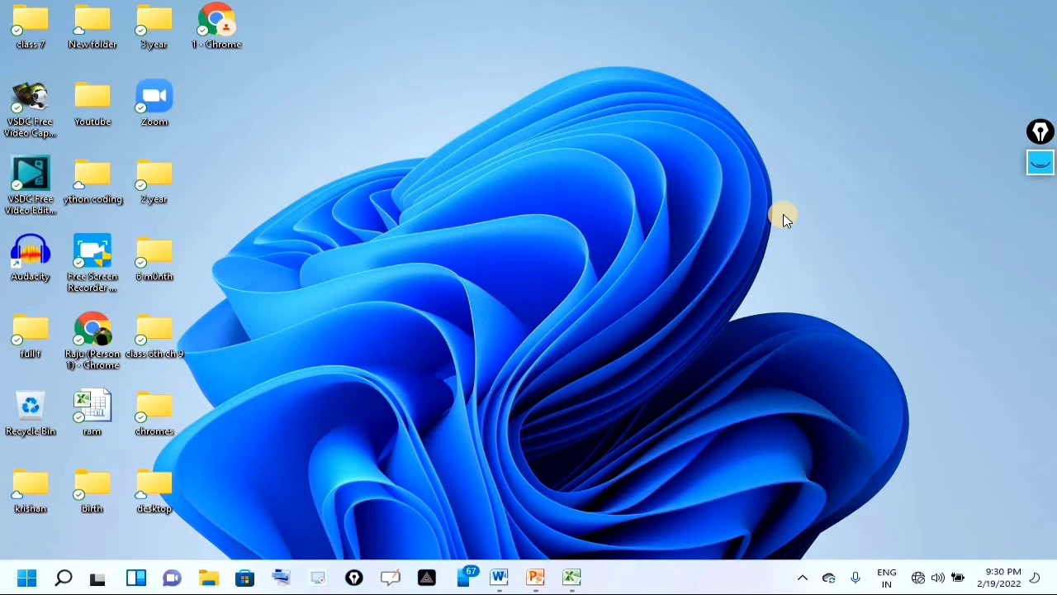
Launch Free Cam as the fourth pinned taskbar app, move its message box higher on the desktop and dismiss it
key(super+4)
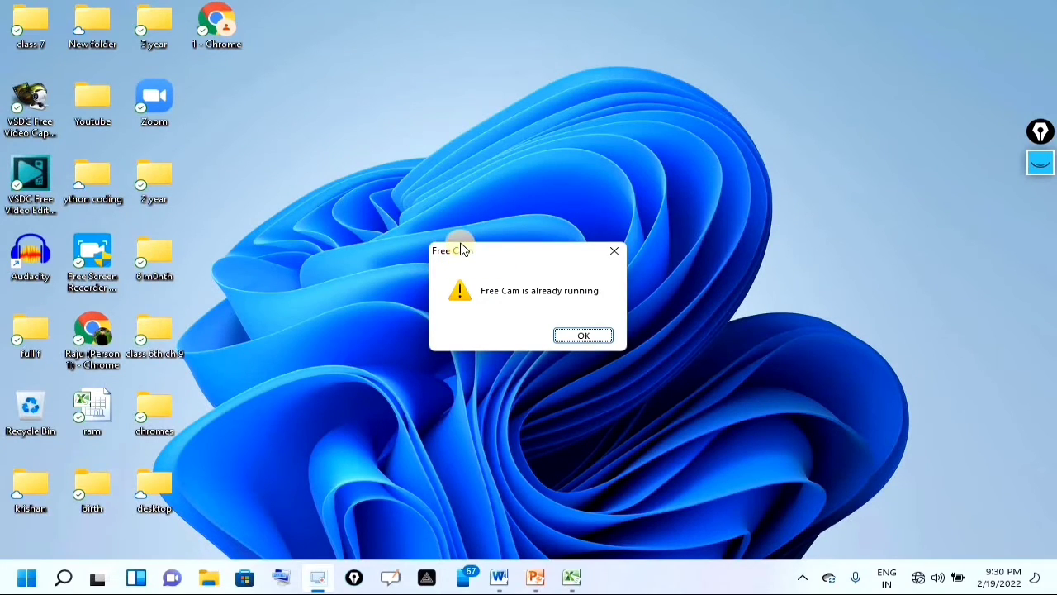
drag(498, 254, 502, 154)
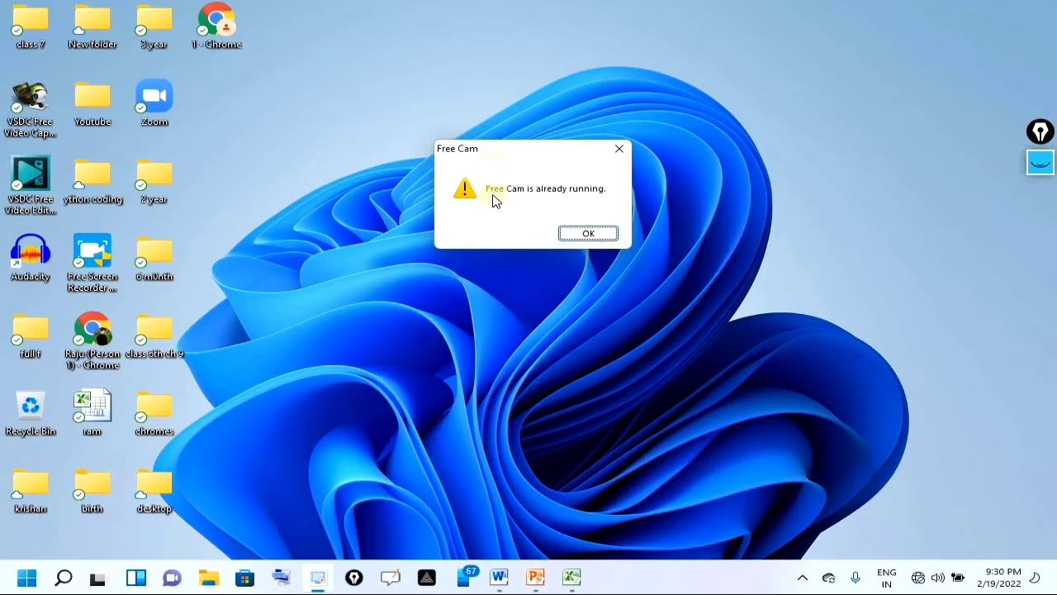
click(589, 235)
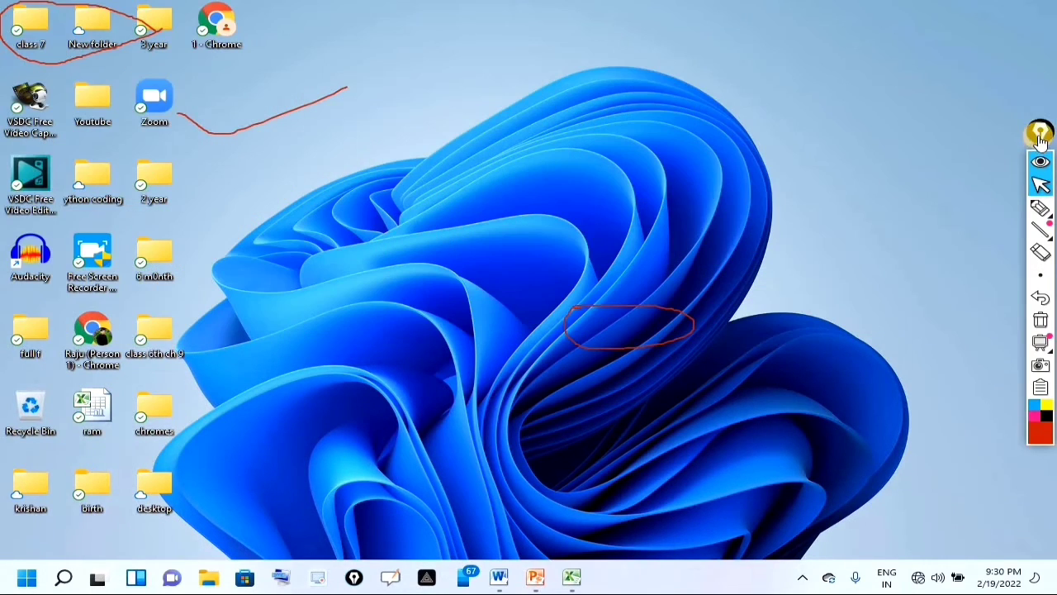
Move the annotation toolbar away from the screen edge, circle the 2 year folder in red ink and draw two check marks on the desktop
mouse_move(1039, 130)
mouse_down()
mouse_move(992, 111)
mouse_move(1009, 105)
mouse_up()
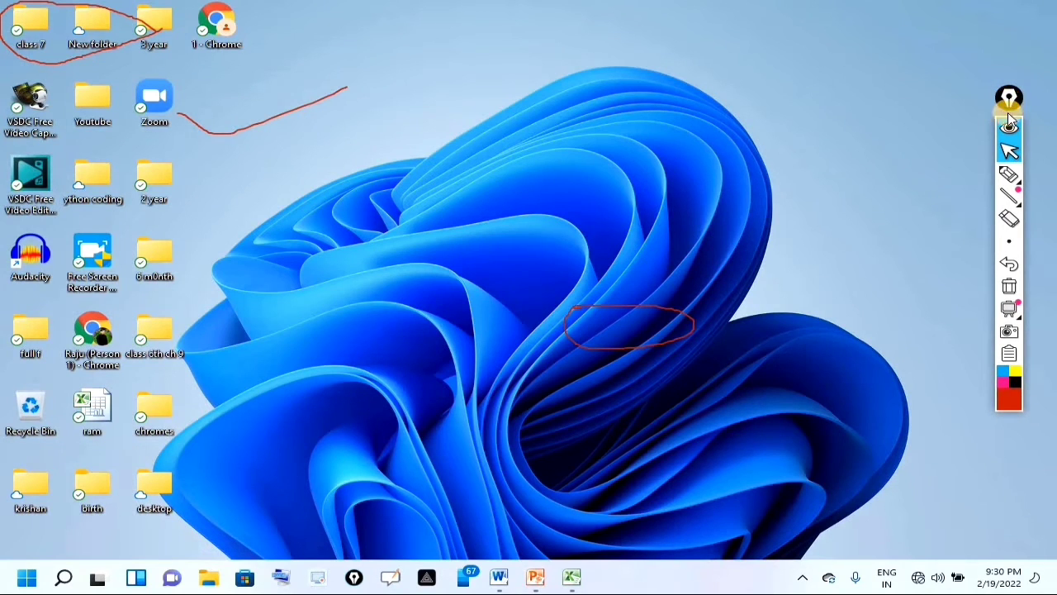
click(1011, 190)
click(1009, 177)
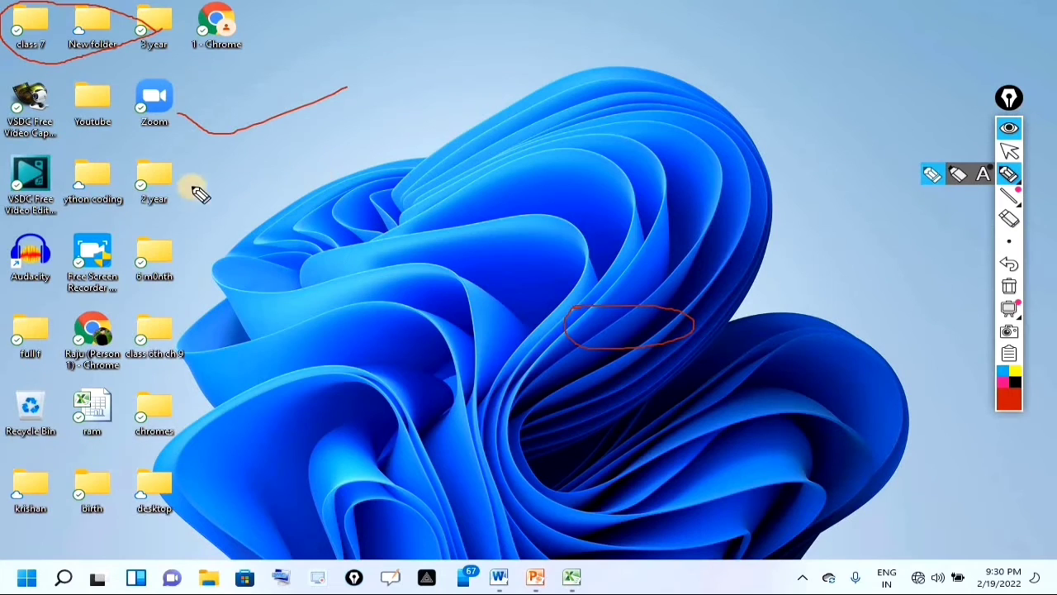
mouse_move(154, 154)
mouse_down()
mouse_move(141, 194)
mouse_move(177, 177)
mouse_move(171, 156)
mouse_up()
mouse_move(201, 172)
mouse_down()
mouse_move(212, 189)
mouse_move(328, 143)
mouse_up()
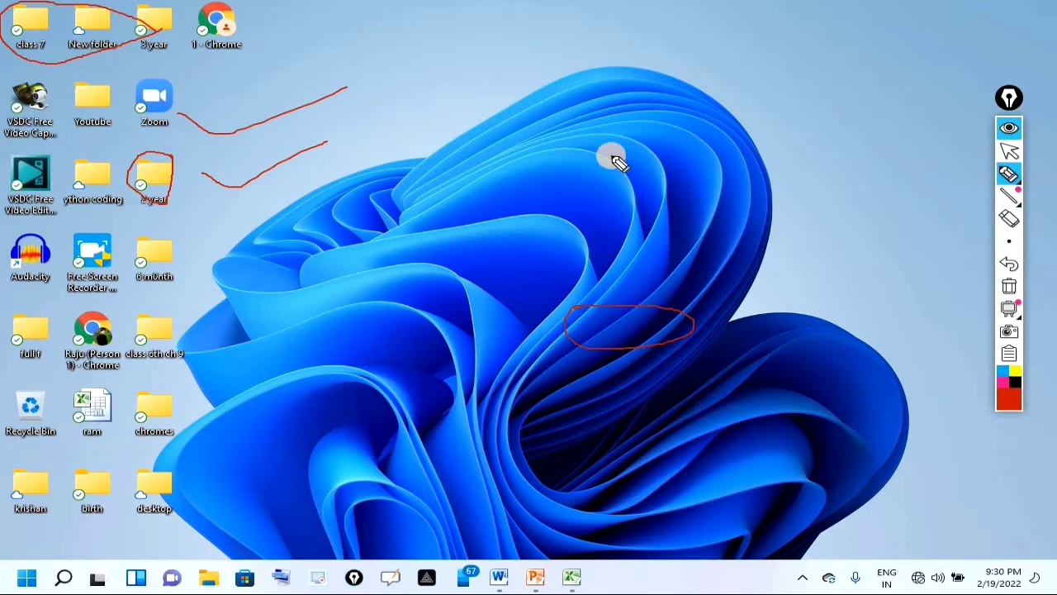
mouse_move(488, 113)
mouse_down()
mouse_move(514, 168)
mouse_move(799, 39)
mouse_up()
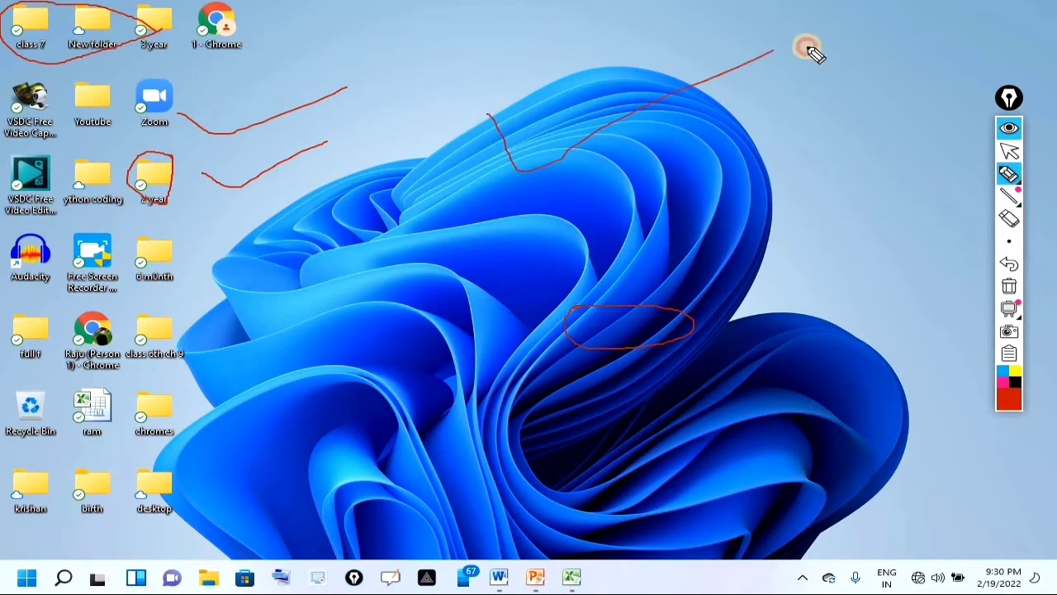
Clear all ink annotations from the desktop and switch back to the normal pointer
click(1009, 288)
click(1009, 150)
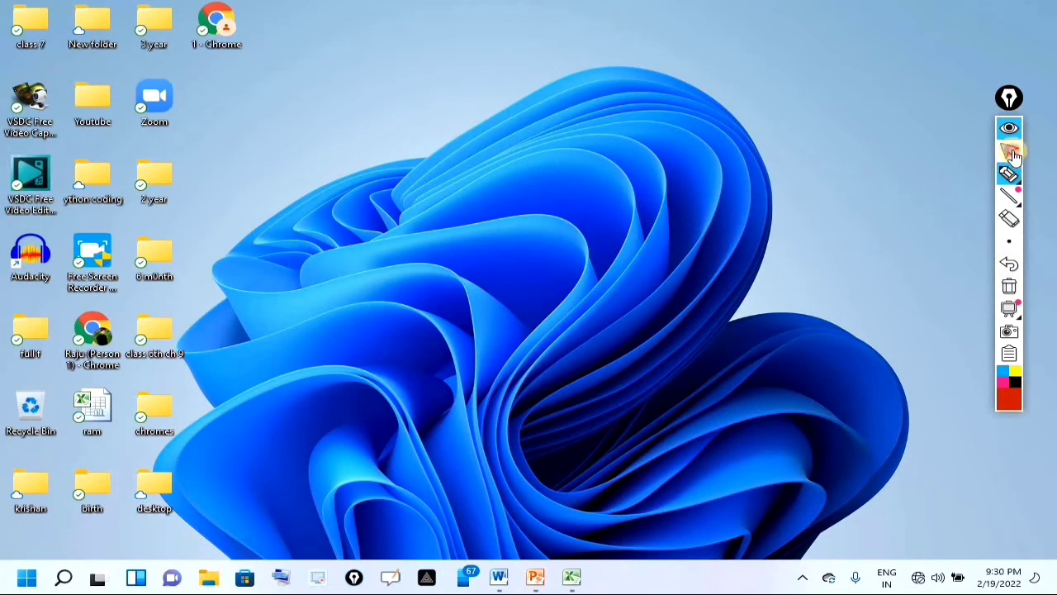
Collapse the annotation toolbar and move it closer to the edge of the desktop
click(1009, 130)
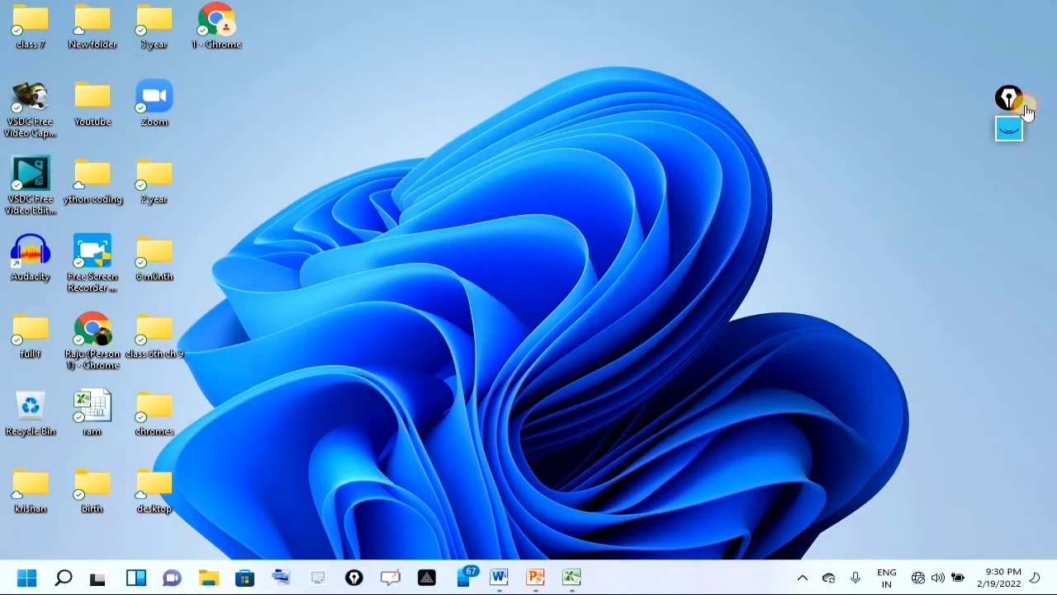
drag(1012, 105, 1033, 125)
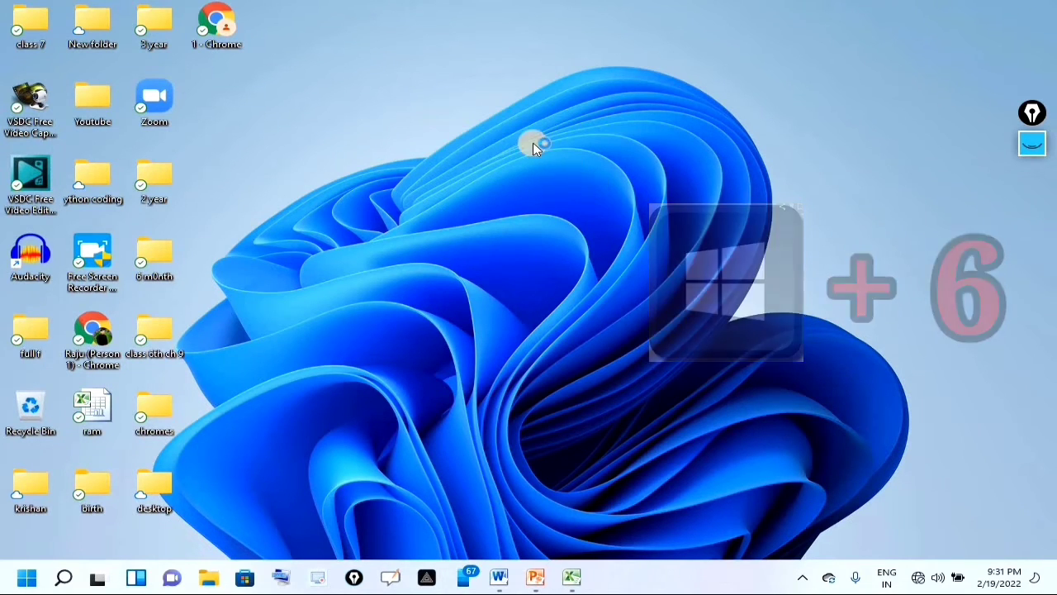
Launch OpenBoard as the sixth pinned taskbar app, draw a red curve on the blank page and erase it
key(super+6)
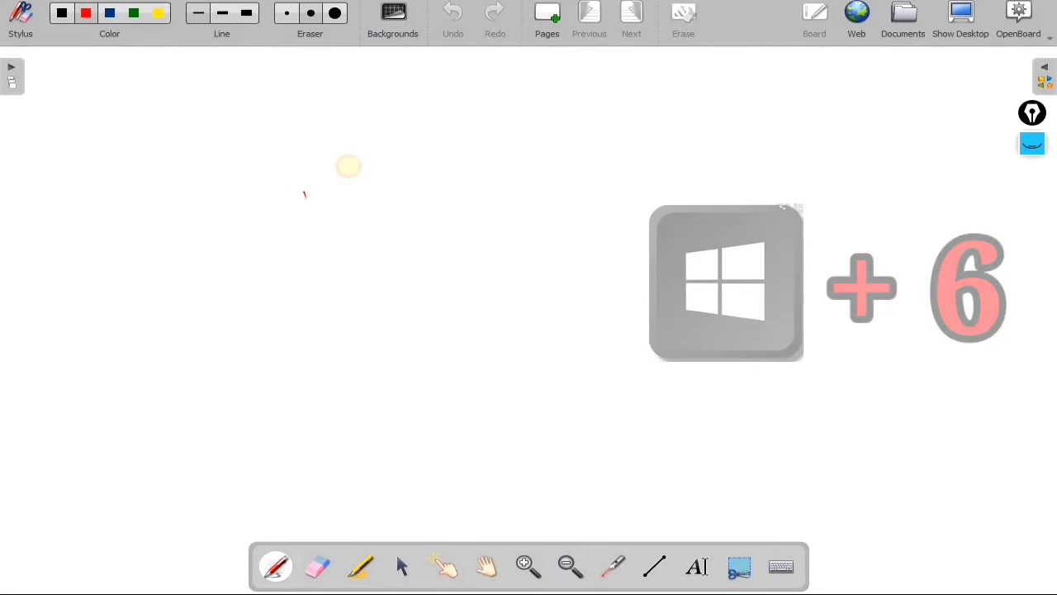
mouse_move(304, 195)
mouse_down()
mouse_move(355, 223)
mouse_move(356, 241)
mouse_up()
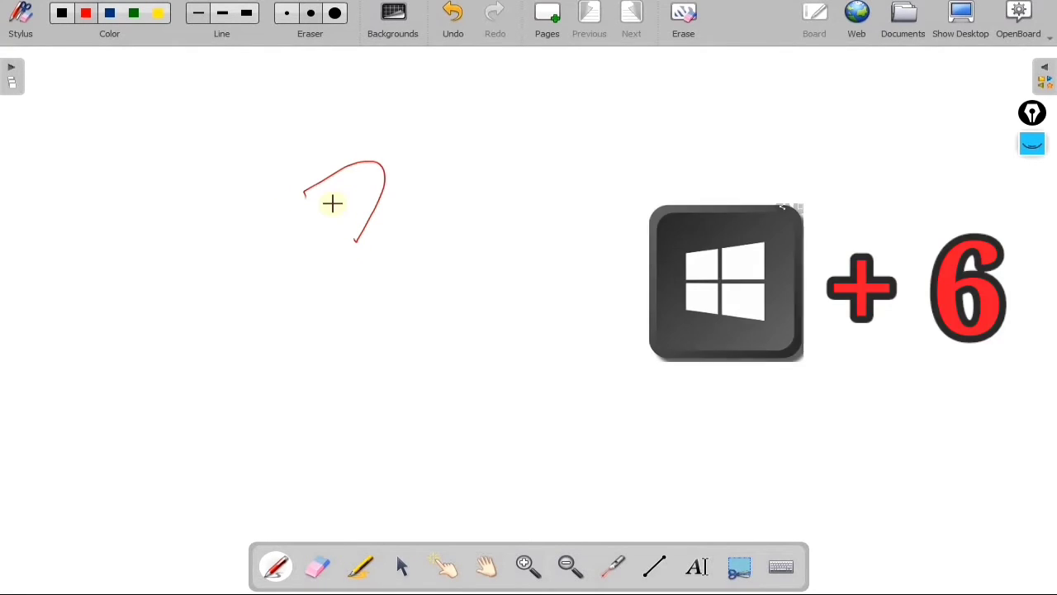
click(318, 566)
drag(388, 175, 421, 170)
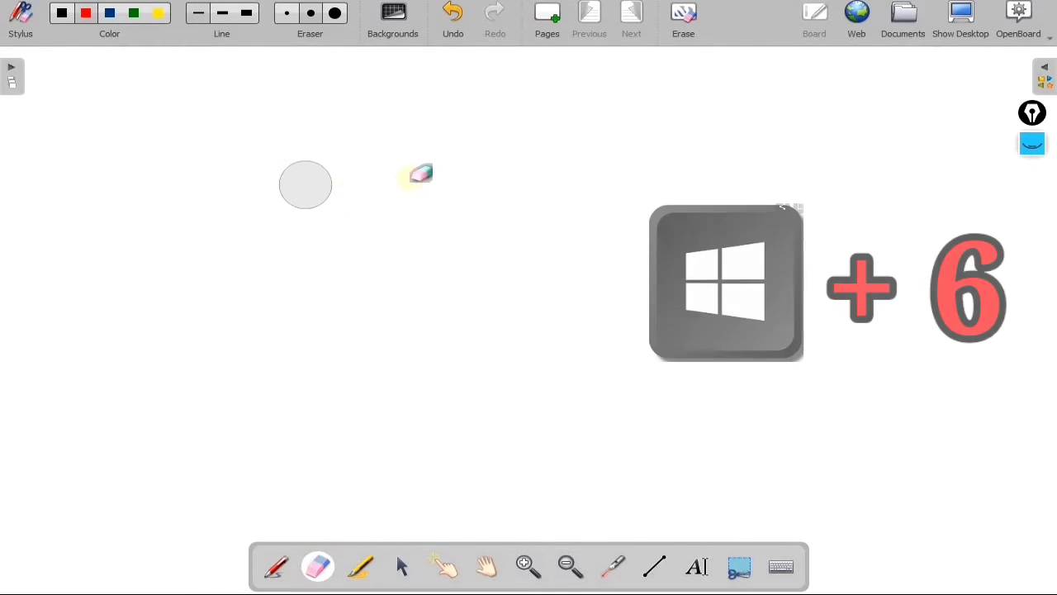
Handwrite the channel name in red pen across the upper part of the white page and clear the page
click(276, 566)
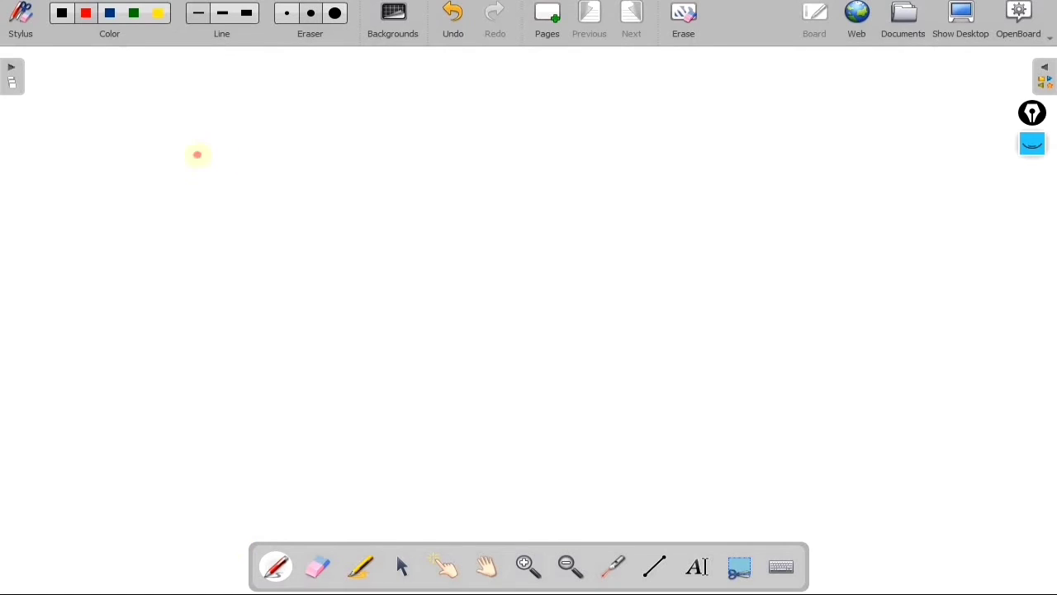
mouse_move(197, 145)
mouse_down()
mouse_move(194, 204)
mouse_move(230, 210)
mouse_up()
mouse_move(248, 172)
mouse_down()
mouse_move(250, 192)
mouse_move(262, 183)
mouse_move(260, 217)
mouse_up()
drag(302, 166, 321, 202)
mouse_move(357, 151)
mouse_down()
mouse_move(388, 142)
mouse_move(347, 201)
mouse_up()
mouse_move(359, 191)
mouse_down()
mouse_move(442, 151)
mouse_move(390, 195)
mouse_up()
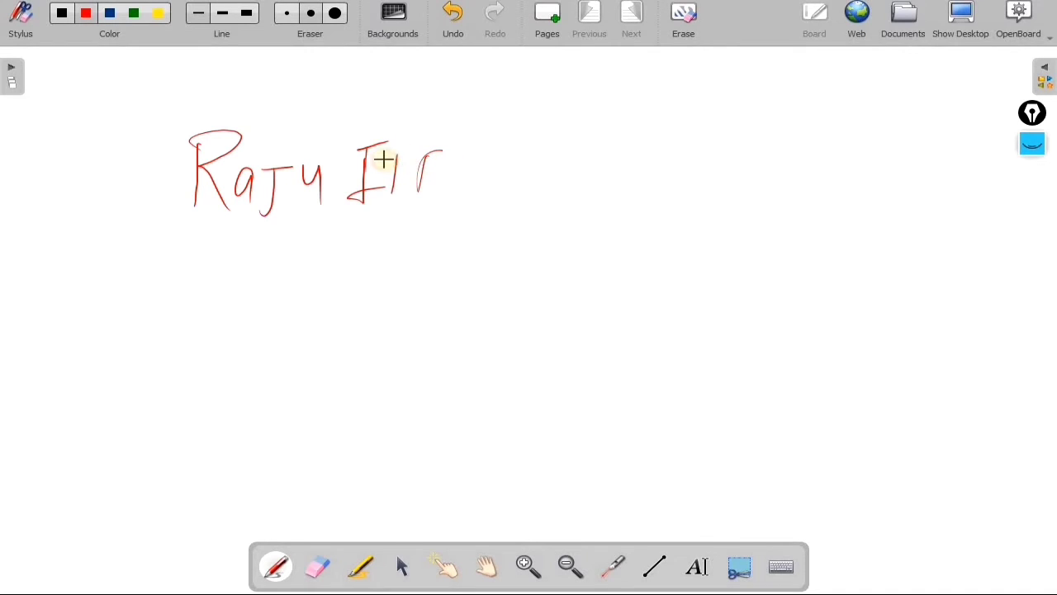
mouse_move(419, 154)
mouse_down()
mouse_move(458, 167)
mouse_move(471, 186)
mouse_move(592, 151)
mouse_move(624, 192)
mouse_up()
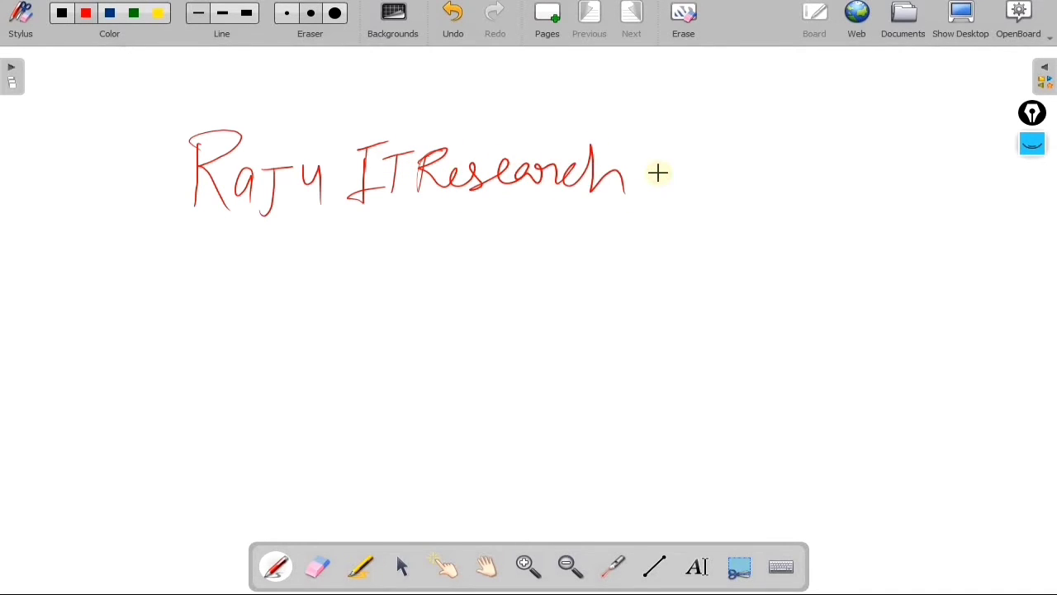
click(684, 14)
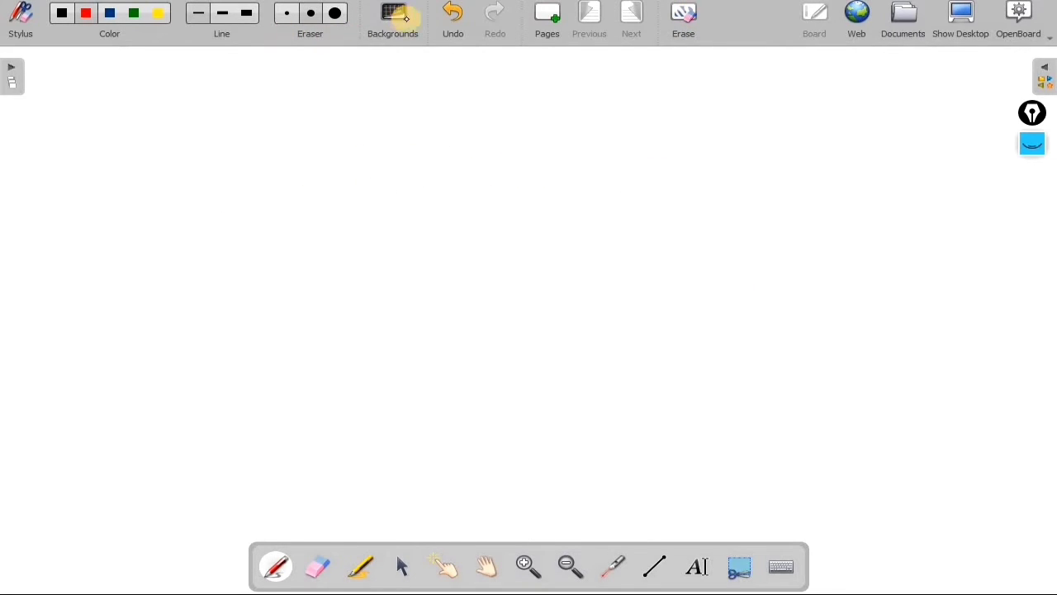
Change the page background to plain black and close the background choices
click(395, 15)
click(581, 175)
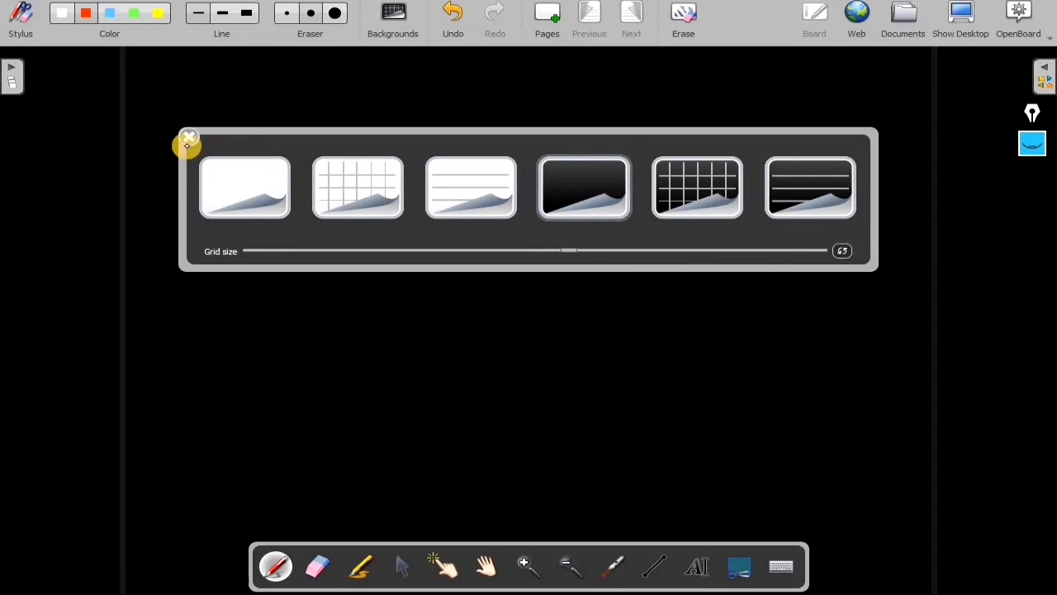
click(190, 138)
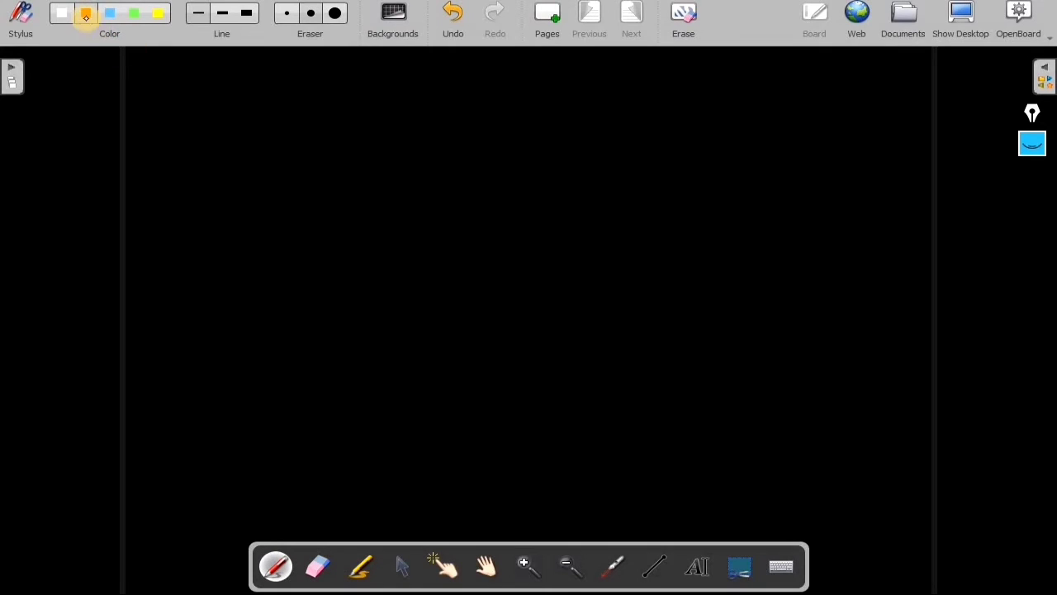
Handwrite a first name on the black page, circle it with a large loop and clear the page
click(86, 14)
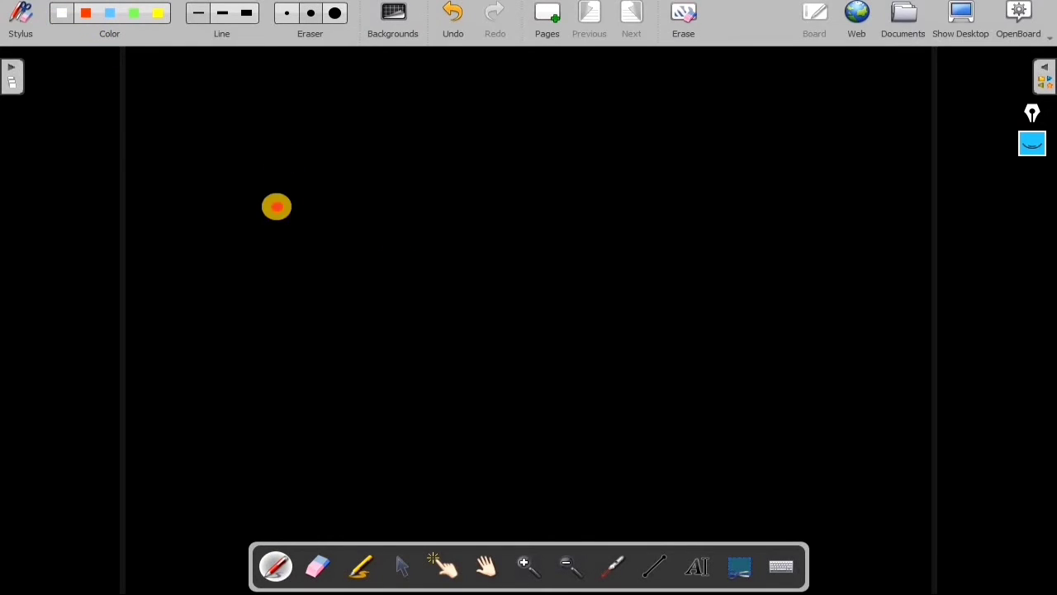
mouse_move(277, 207)
mouse_down()
mouse_move(306, 146)
mouse_move(326, 181)
mouse_move(342, 186)
mouse_move(348, 259)
mouse_up()
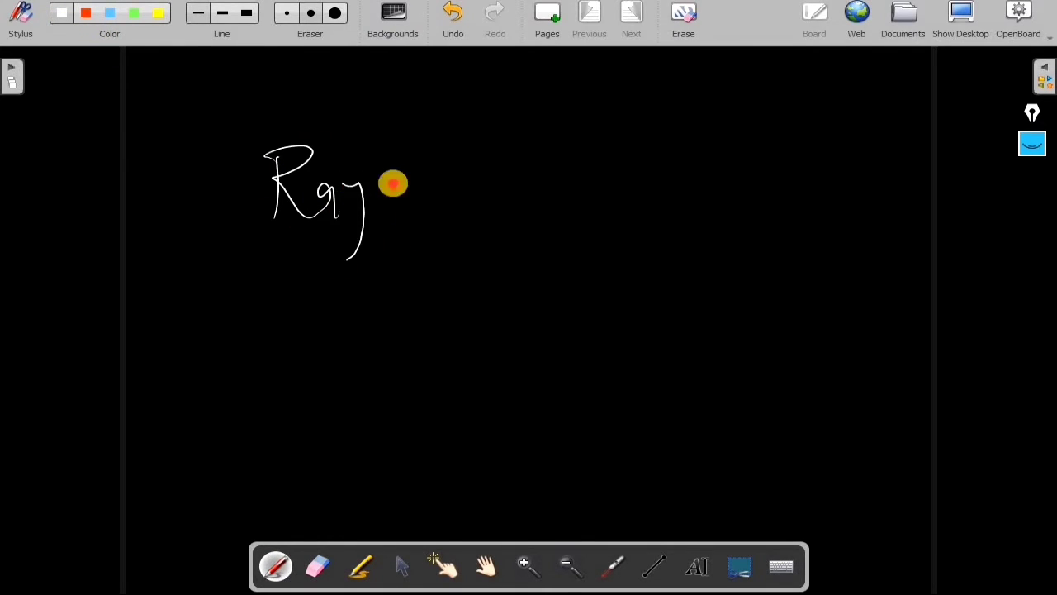
drag(394, 185, 418, 217)
drag(251, 149, 227, 227)
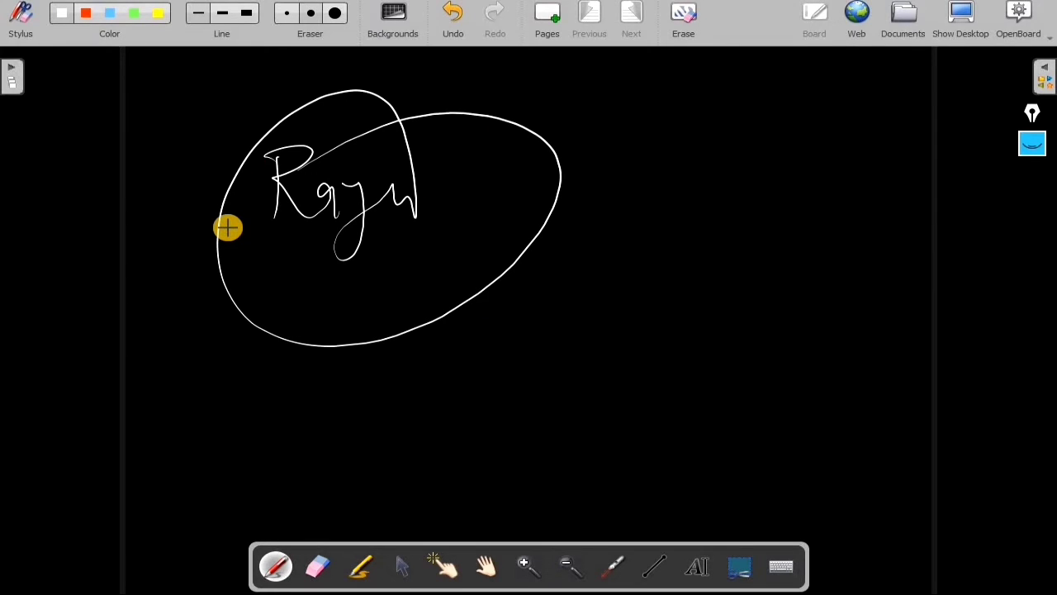
click(684, 18)
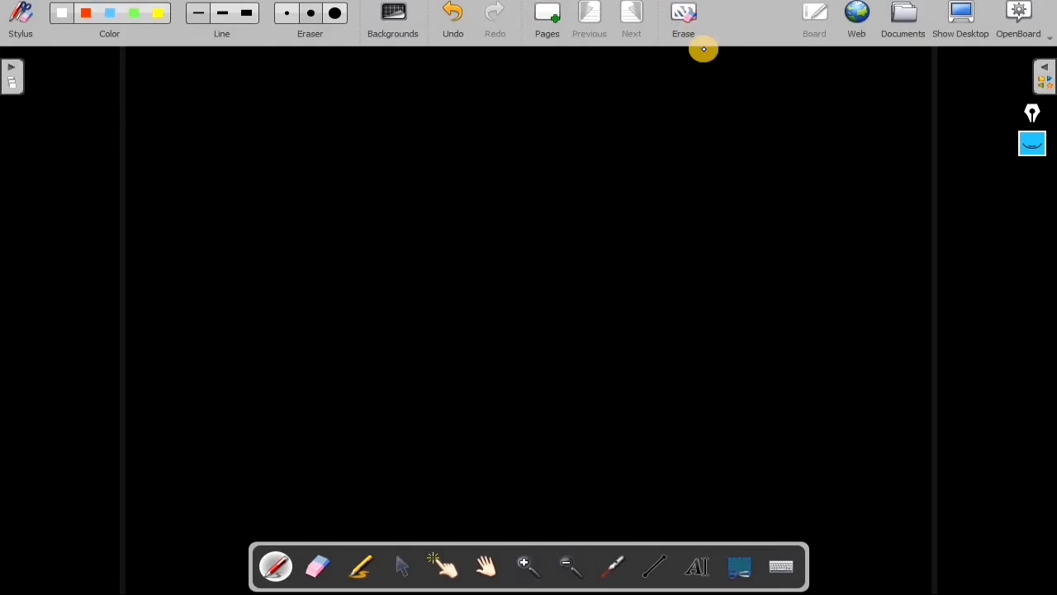
Quit OpenBoard and launch the seventh pinned taskbar app from the desktop
click(1017, 15)
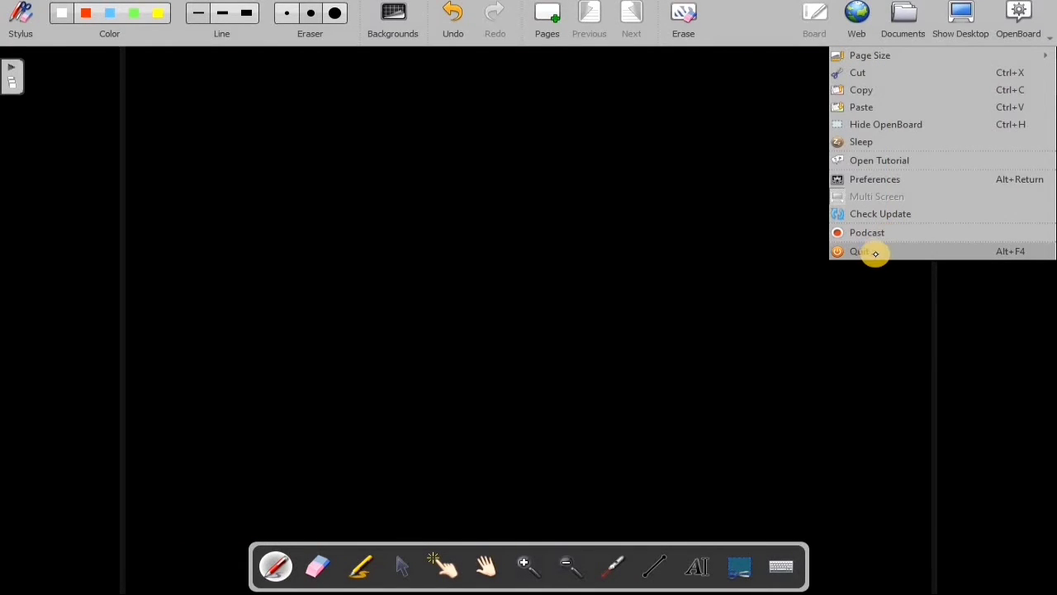
click(876, 251)
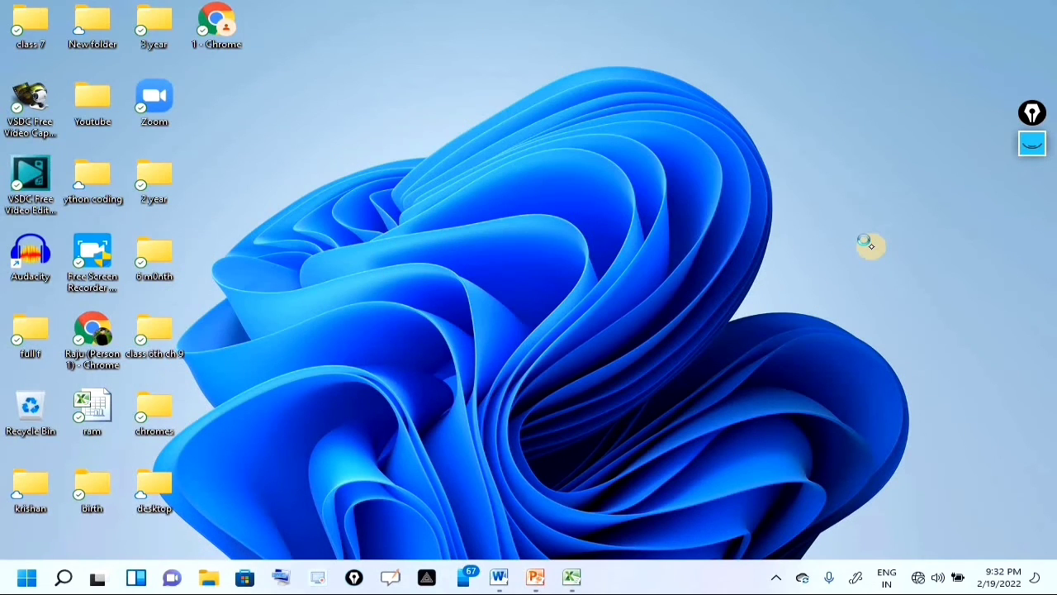
key(super+7)
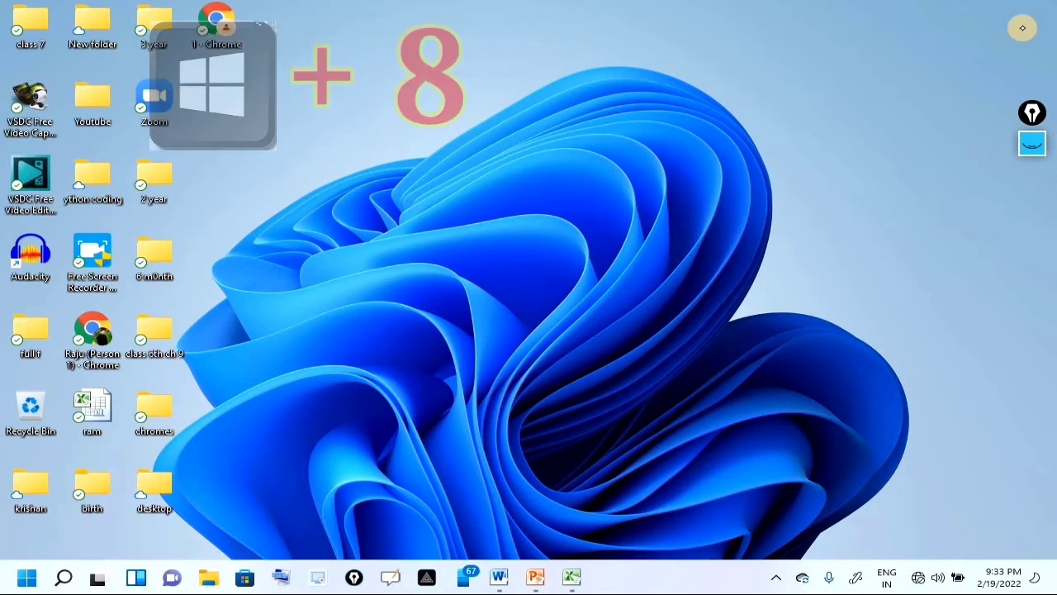
Launch Your Phone as the eighth pinned taskbar app and close its window
key(super+8)
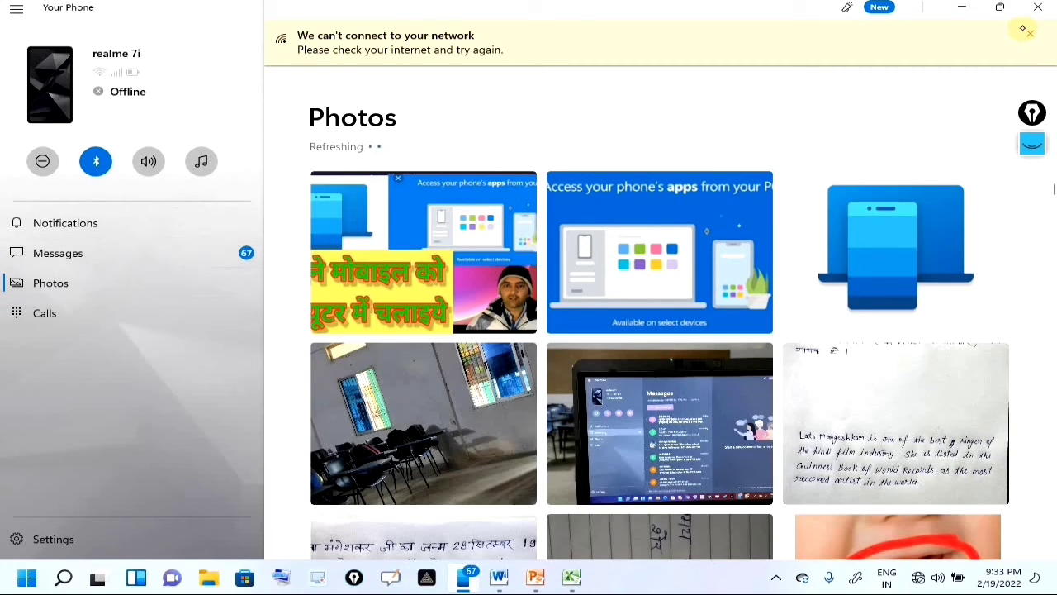
click(1029, 8)
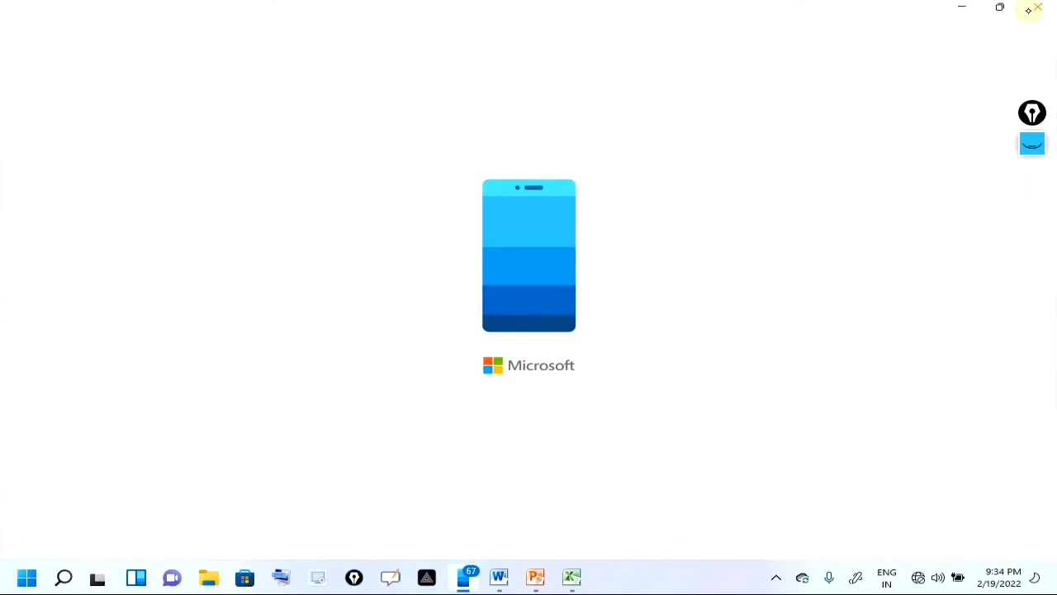
click(1030, 10)
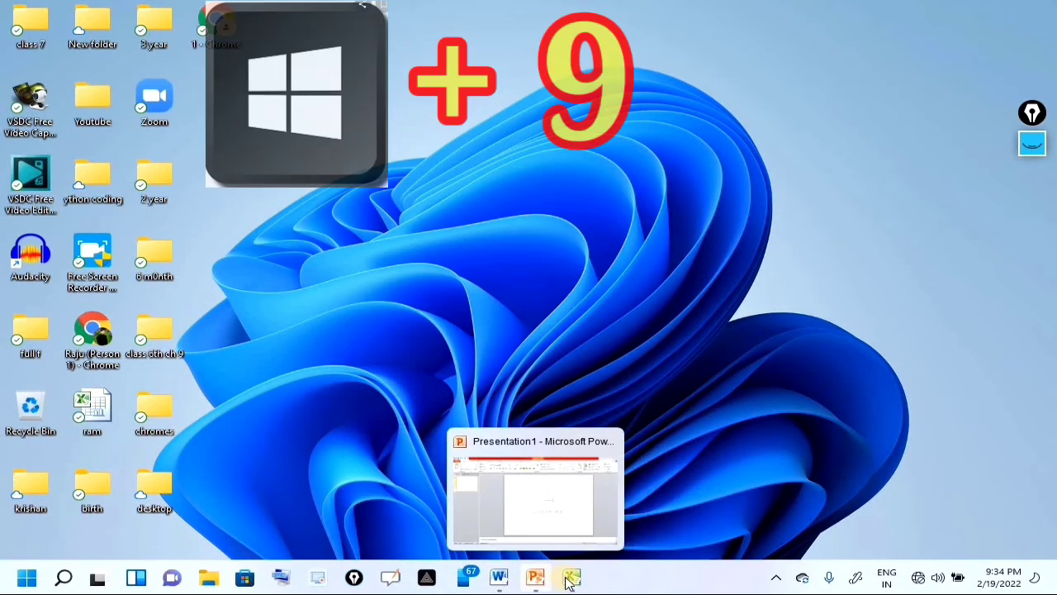
Switch to Word as the ninth pinned taskbar app, cycle to the Document2 window and minimize it
mouse_move(572, 577)
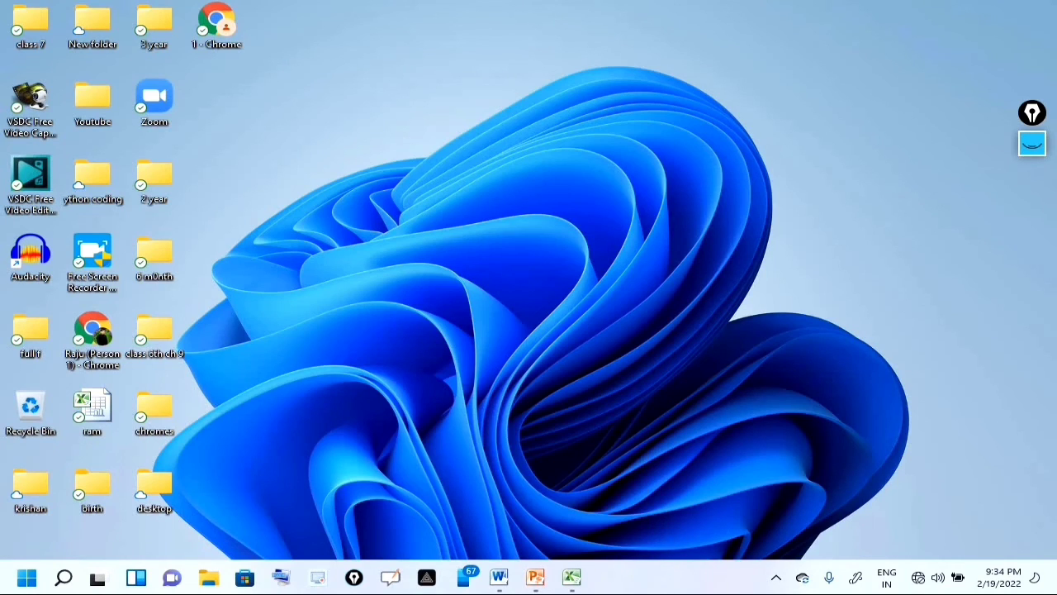
key(super+9)
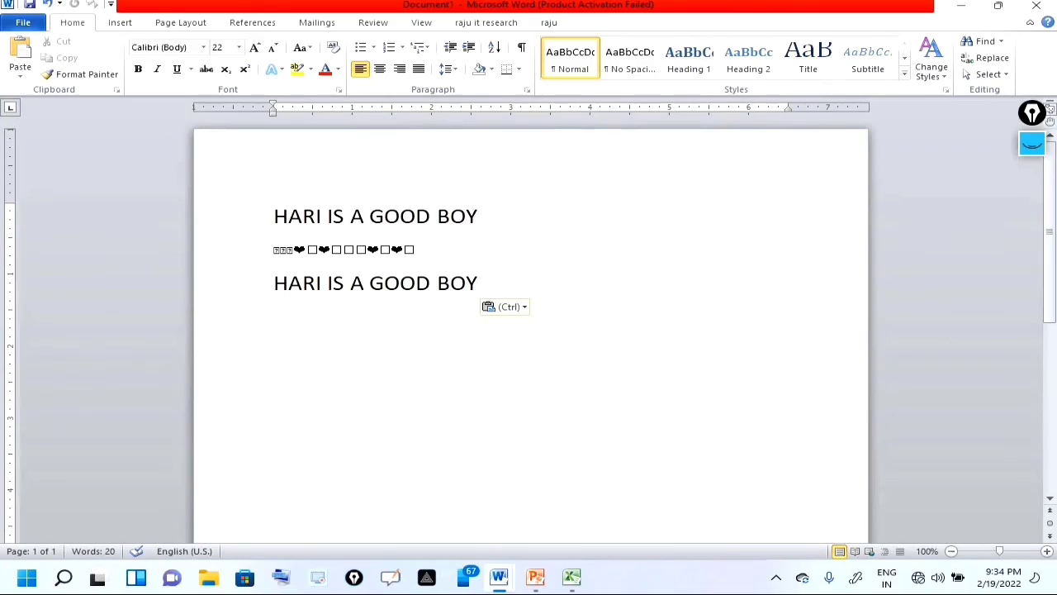
key(super+9)
key(super+9)
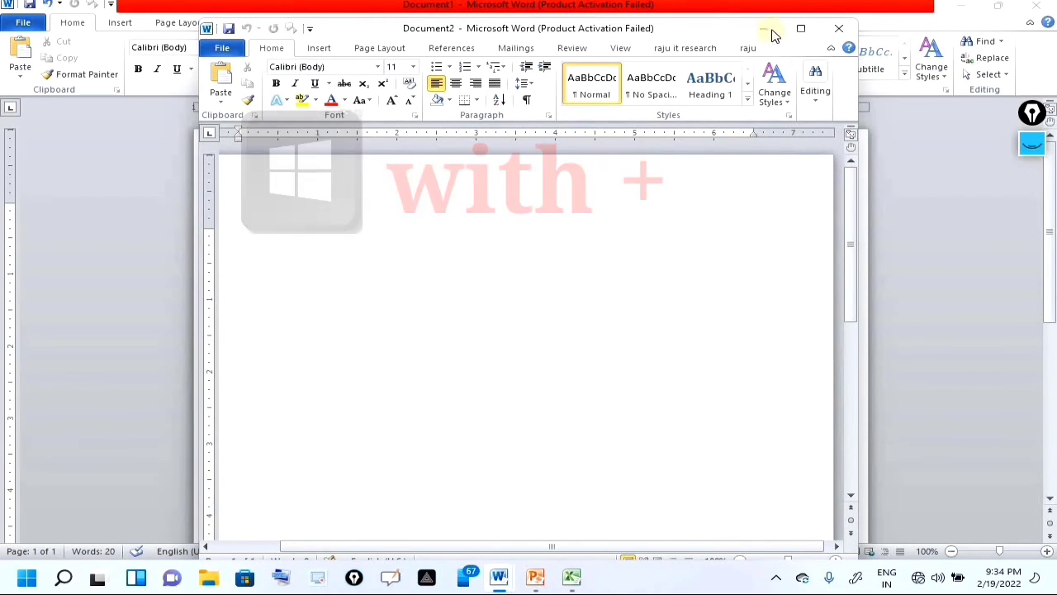
click(765, 30)
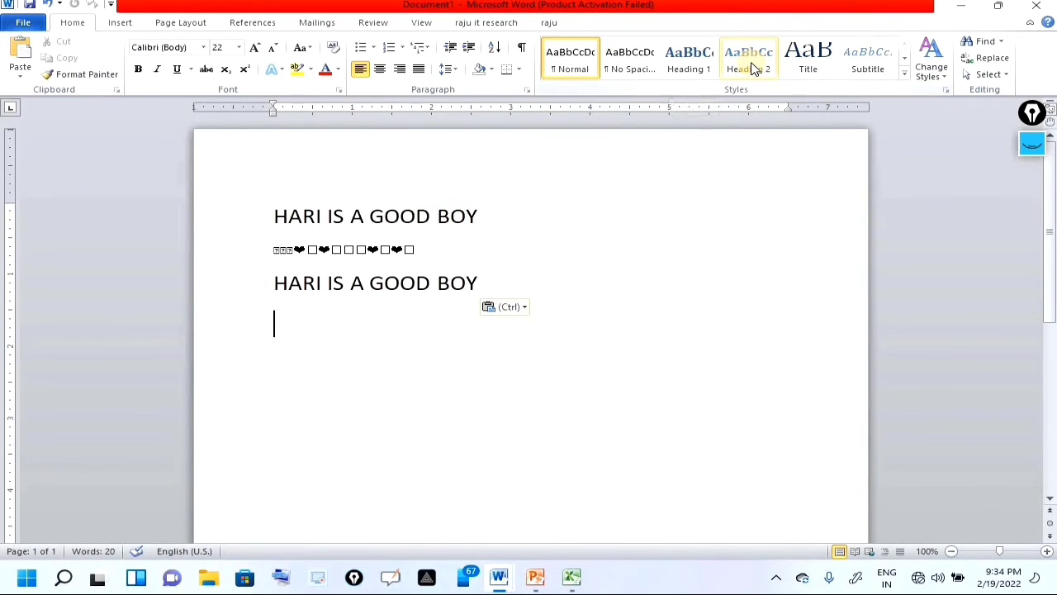
Magnify the Word document to 200%, zoom in one more level and exit Magnifier
key(super+plus)
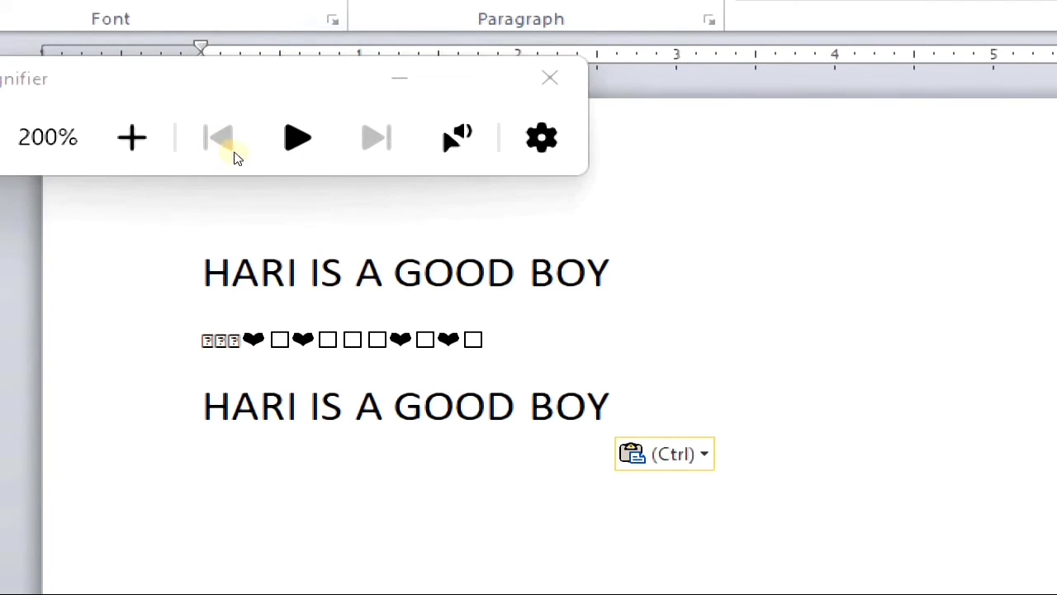
key(super+plus)
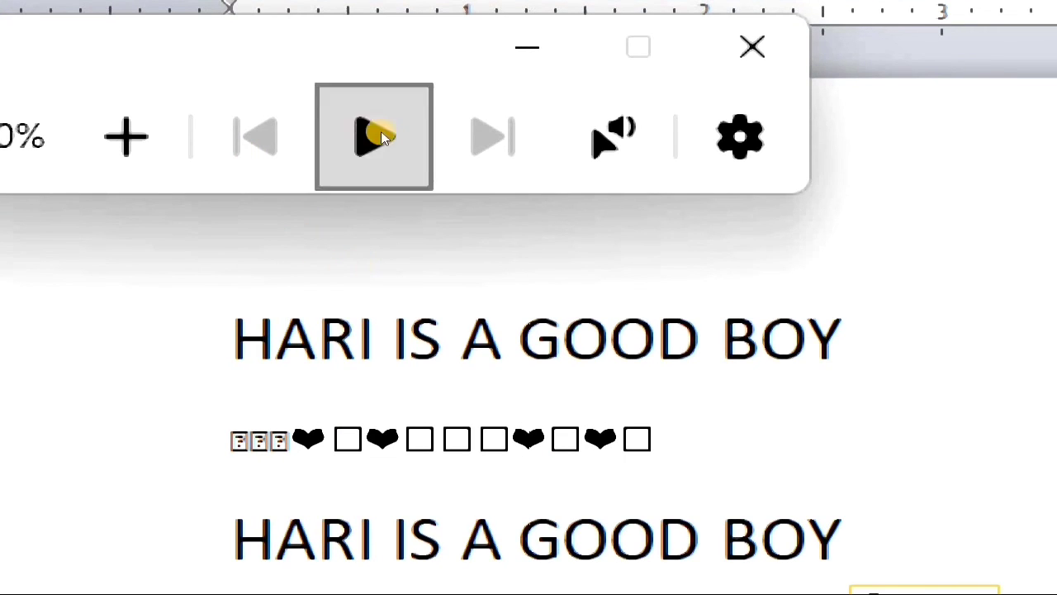
key(super+Escape)
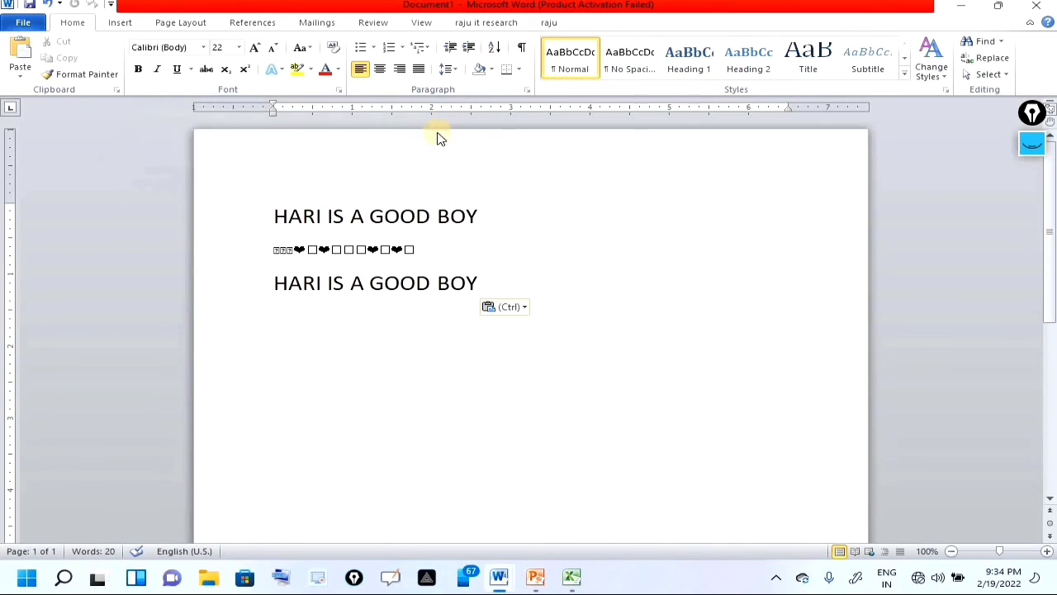